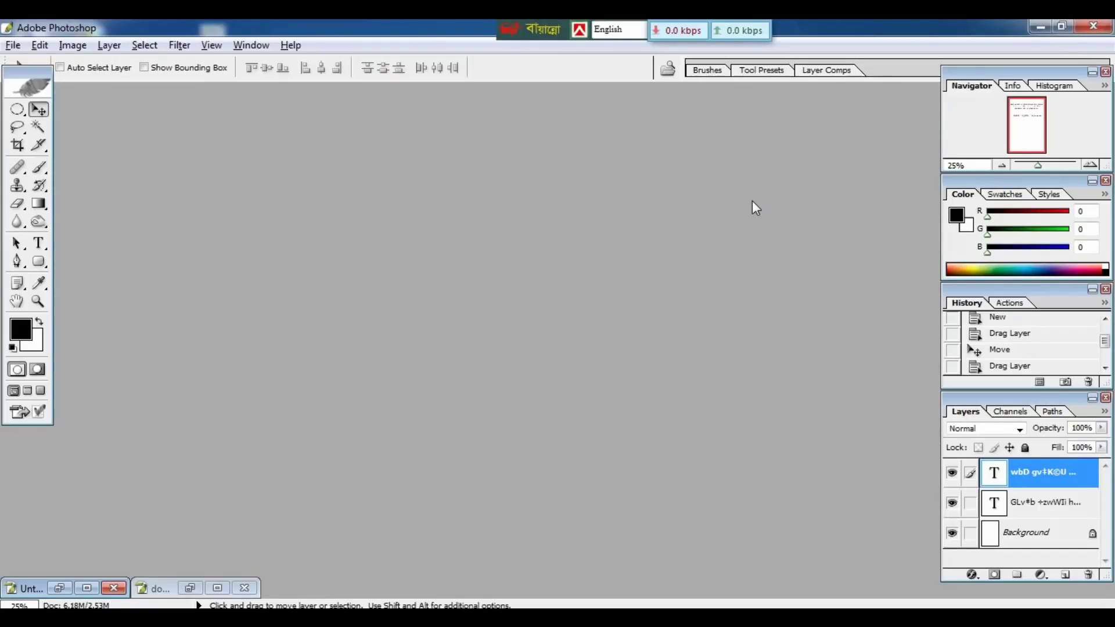
# Open the New document dialog with Ctrl+N to start a blank document.
pyautogui.hotkey('ctrl', 'n')
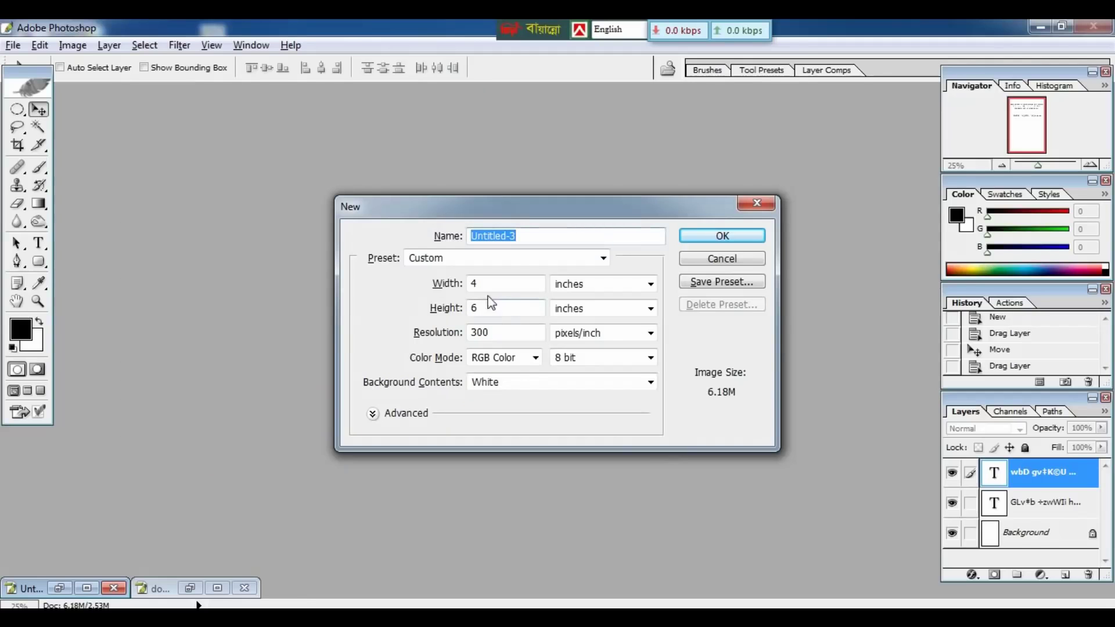
# Create a 5 × 8 inch document at 300 pixels/inch and maximize its window.
pyautogui.click(487, 287)
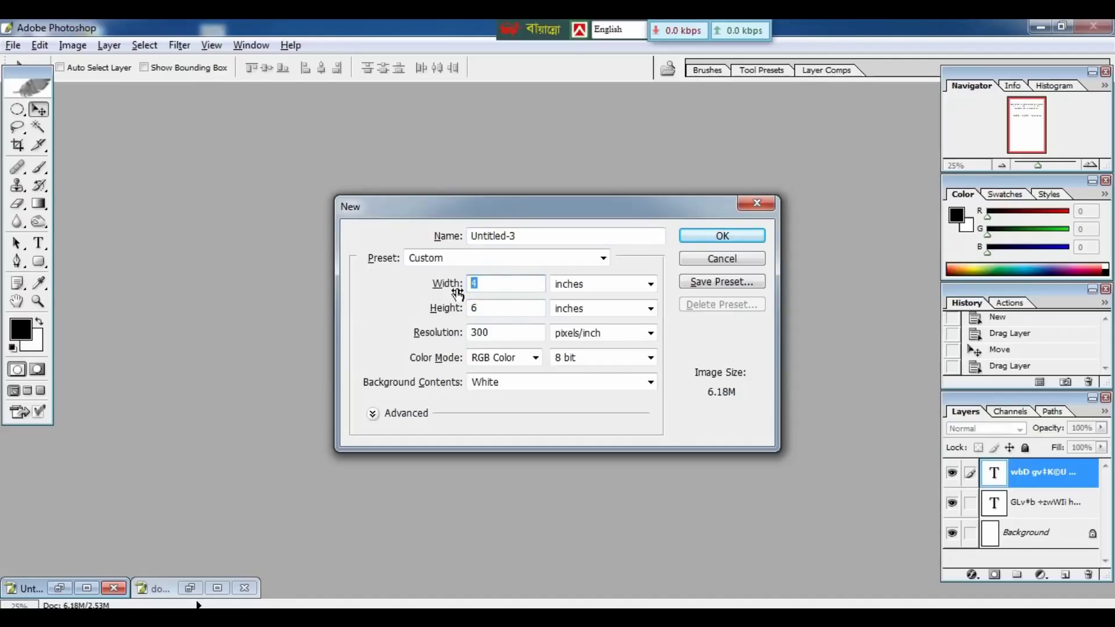
pyautogui.write('5')
pyautogui.click(485, 306)
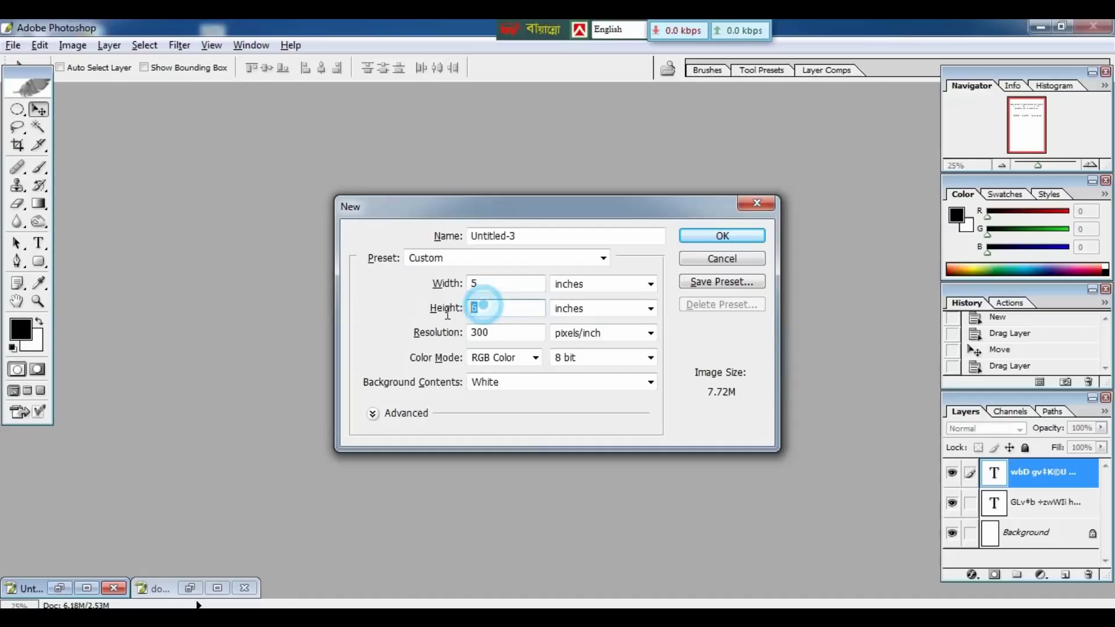
pyautogui.write('8')
pyautogui.click(718, 238)
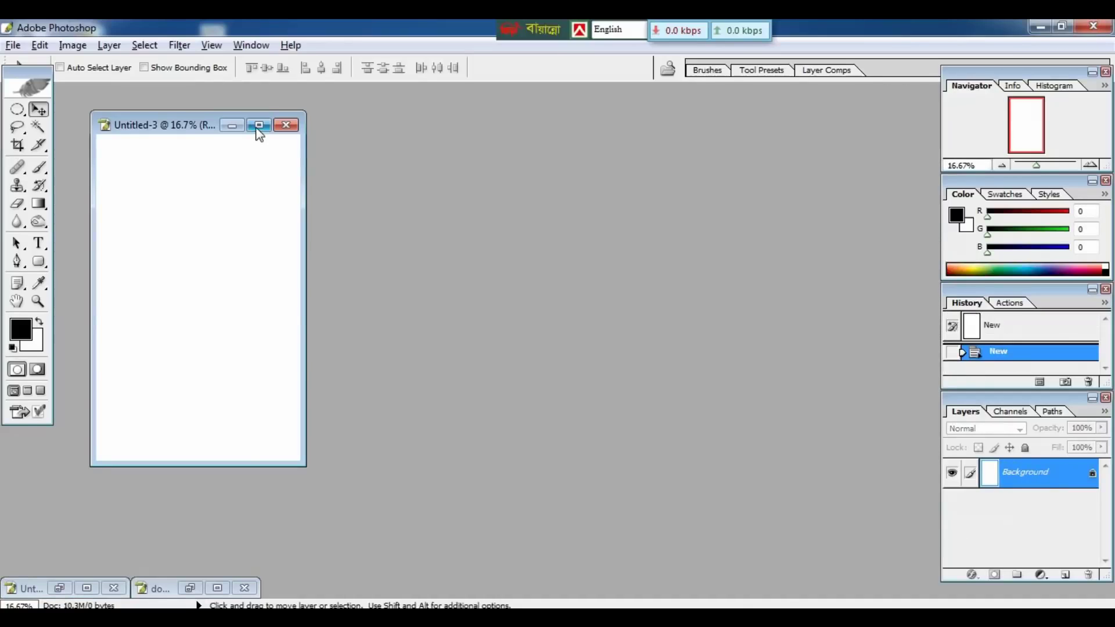
pyautogui.click(258, 125)
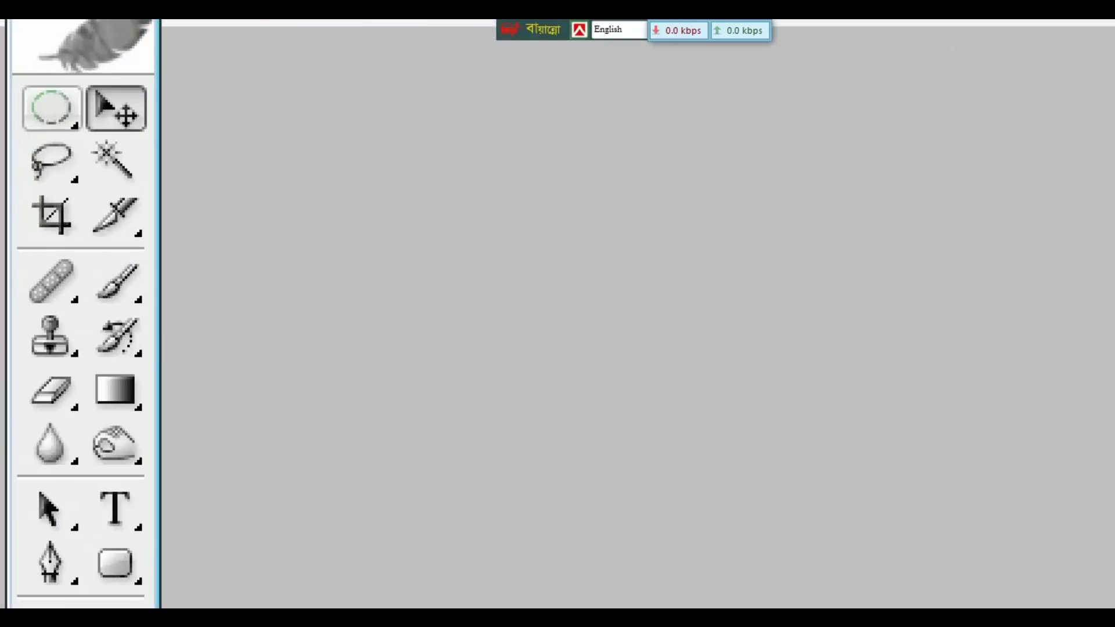
# Draw a thin rectangular marquee strip across the full top edge of the canvas.
pyautogui.click(17, 109)
pyautogui.press('Escape')
pyautogui.rightClick(17, 109)
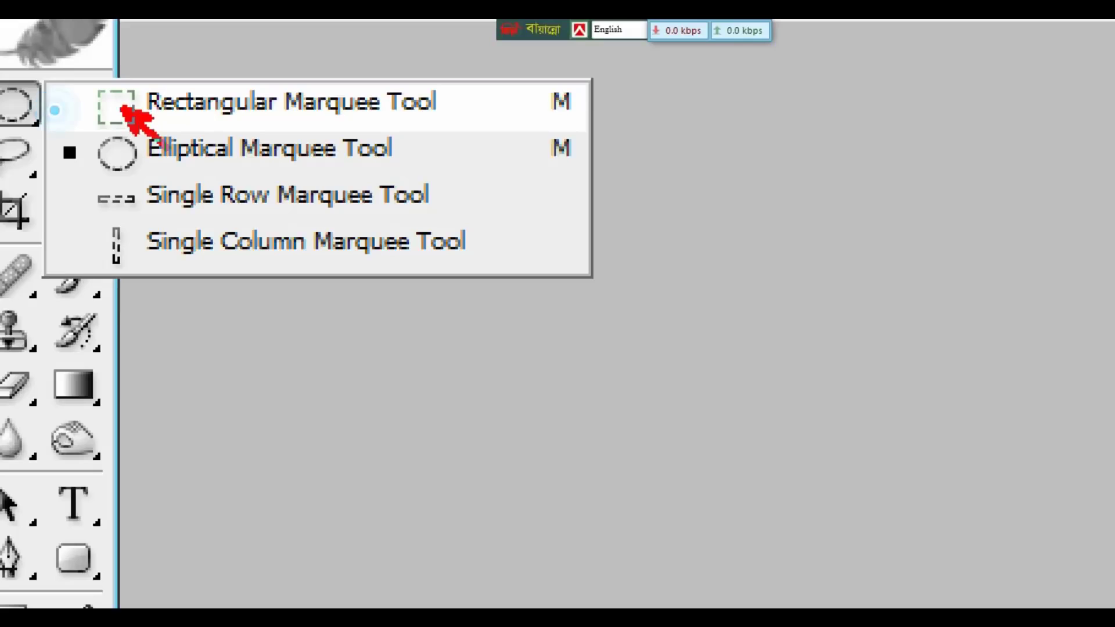
pyautogui.press('Escape')
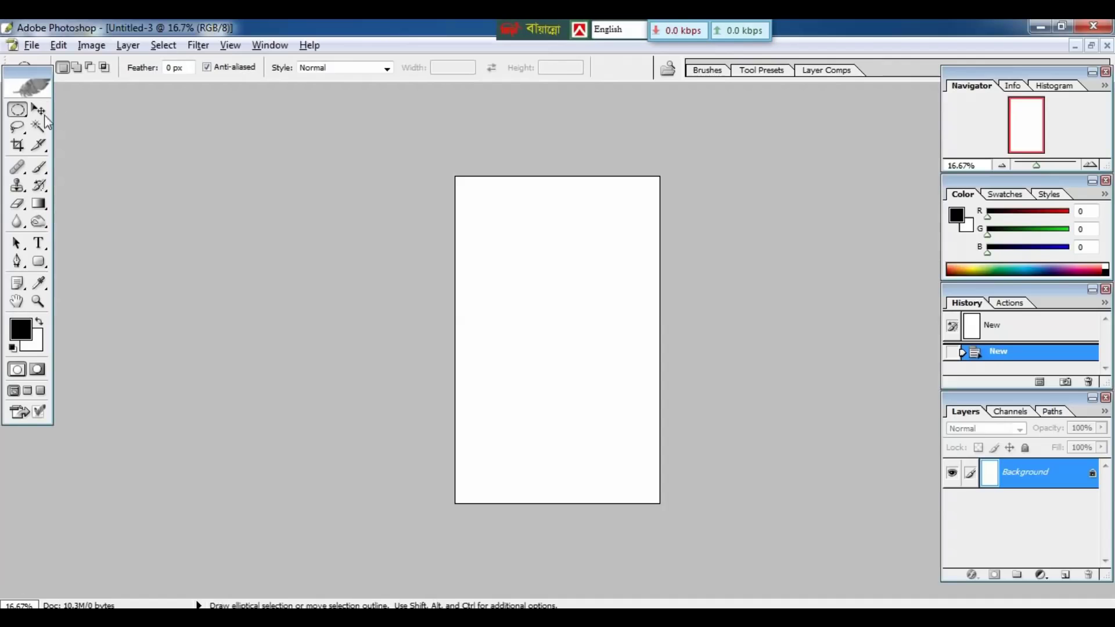
pyautogui.rightClick(19, 114)
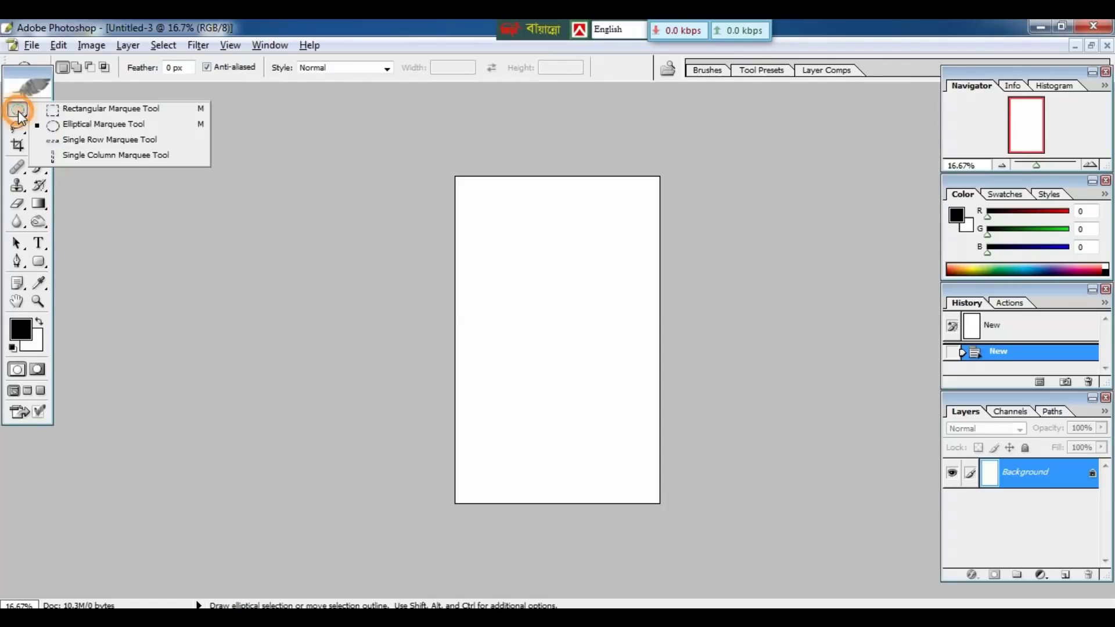
pyautogui.click(56, 109)
pyautogui.moveTo(453, 173); pyautogui.dragTo(659, 195)
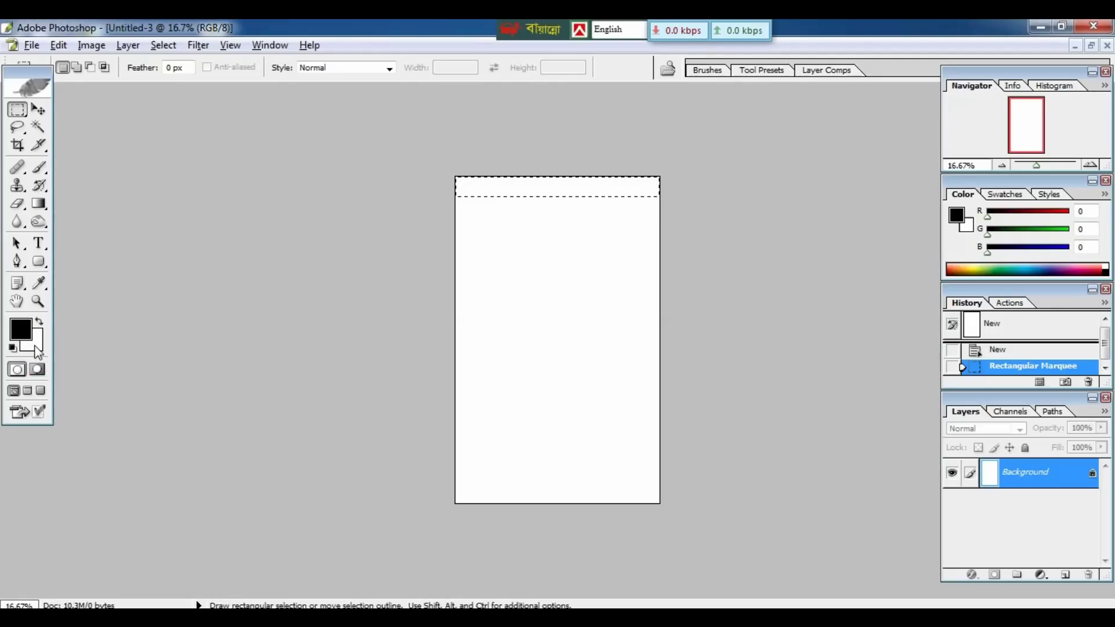
# Set the background colour to dark teal 0F4751 (R 15, G 71, B 81).
pyautogui.click(36, 349)
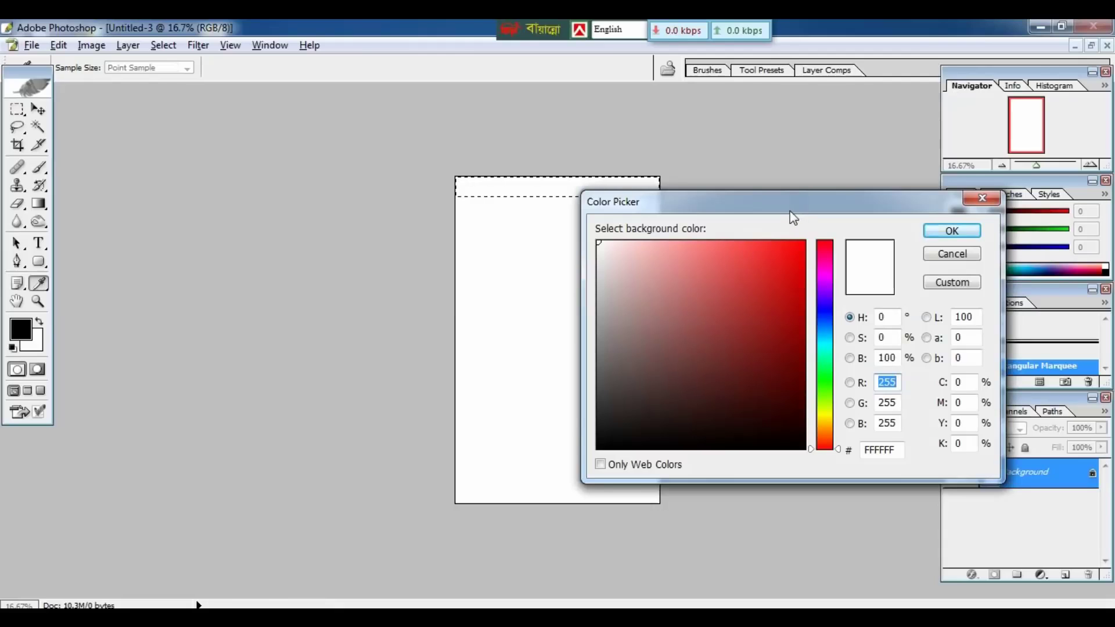
pyautogui.moveTo(792, 215); pyautogui.dragTo(698, 195)
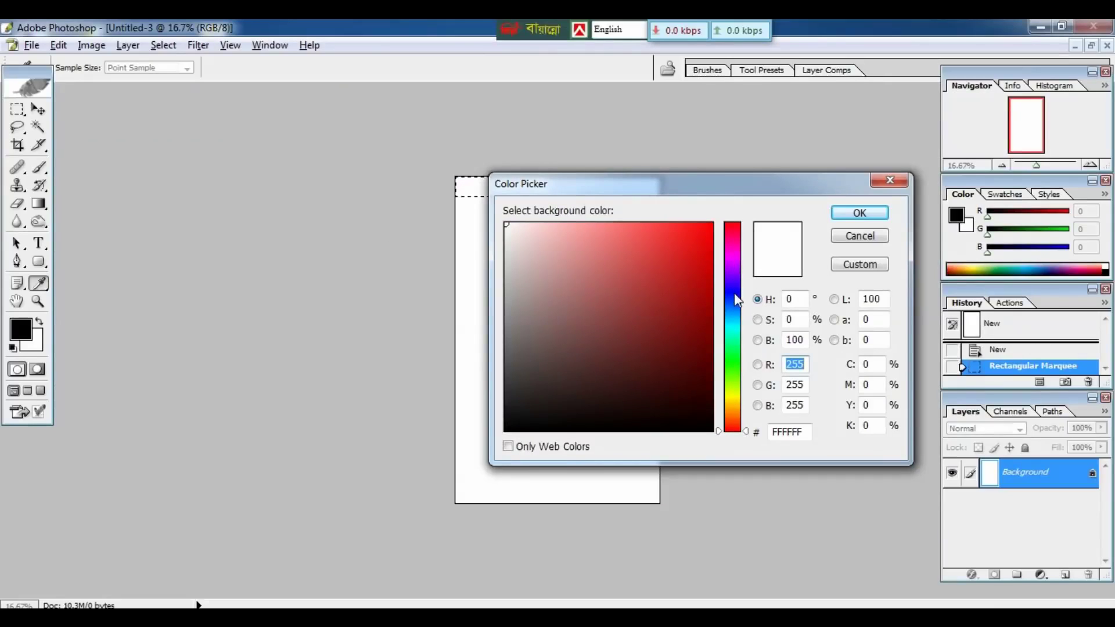
pyautogui.click(736, 360)
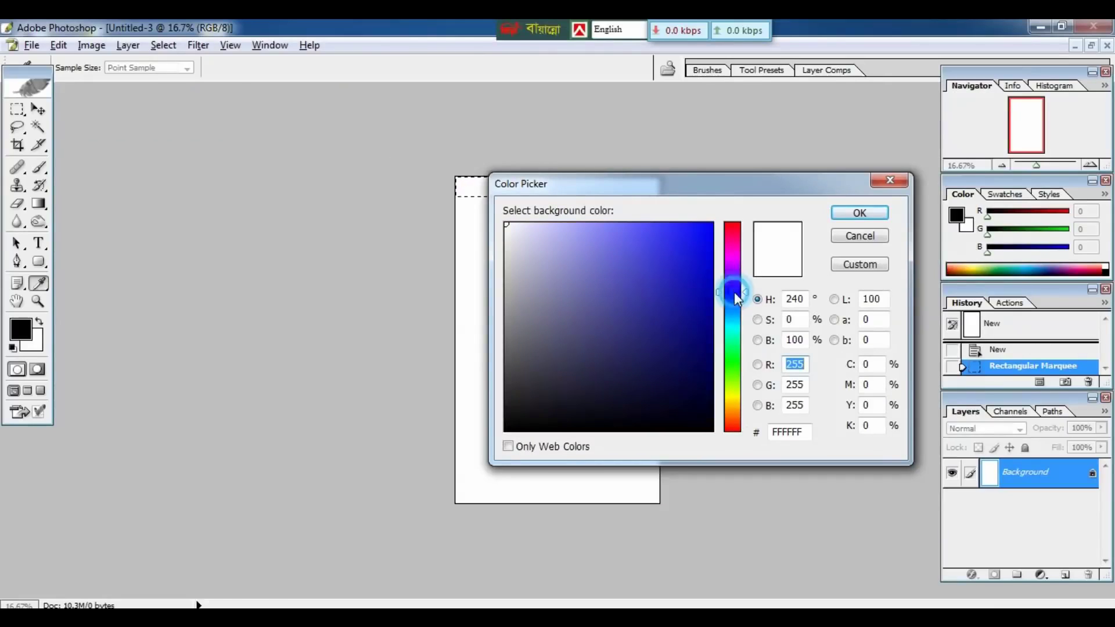
pyautogui.click(727, 322)
pyautogui.click(673, 364)
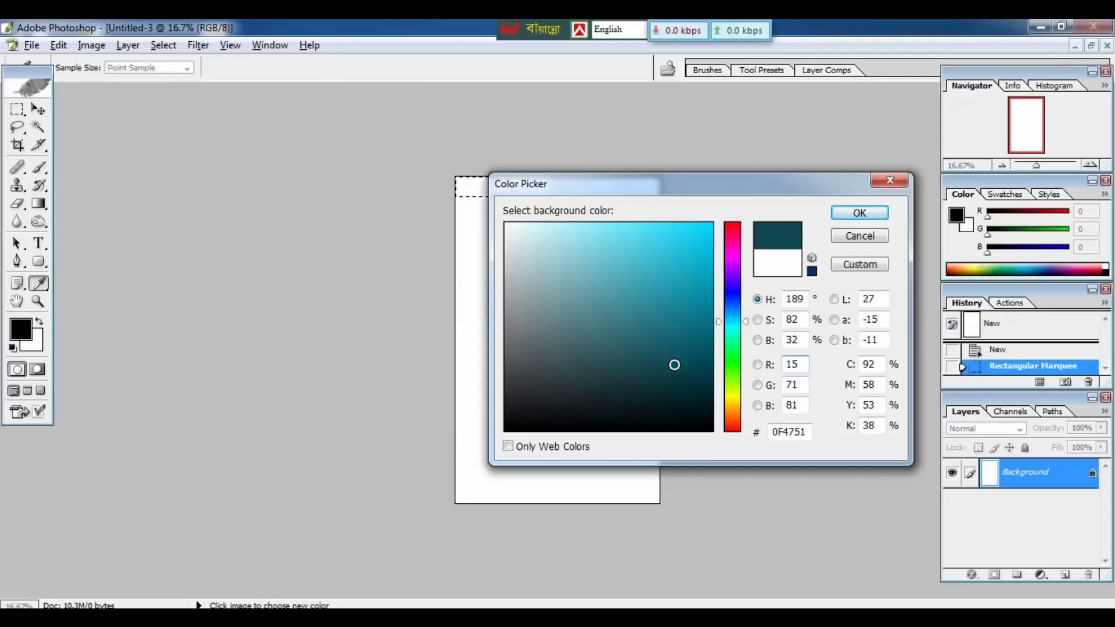
pyautogui.hotkey('ctrl', '1')
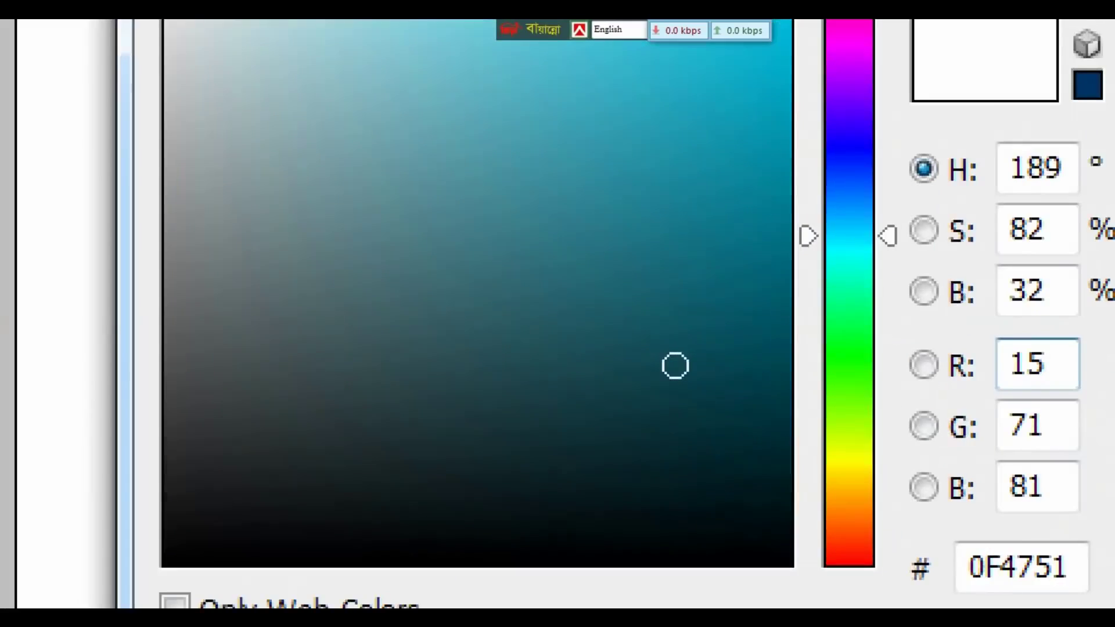
pyautogui.click(677, 369)
pyautogui.click(660, 353)
pyautogui.moveTo(624, 318); pyautogui.dragTo(733, 418)
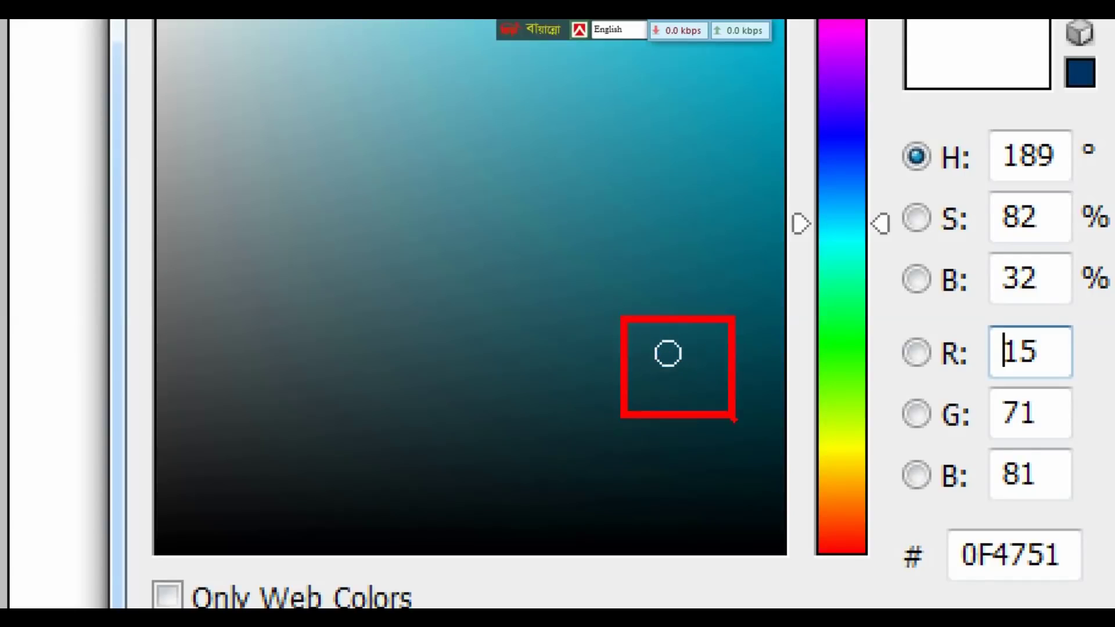
pyautogui.press('Escape')
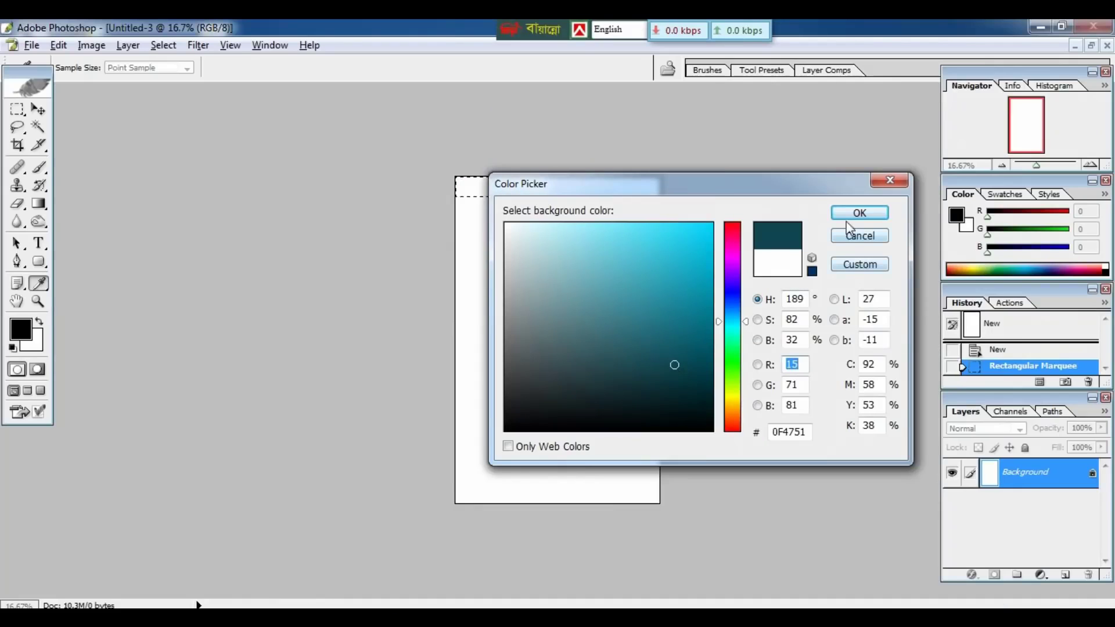
pyautogui.click(852, 213)
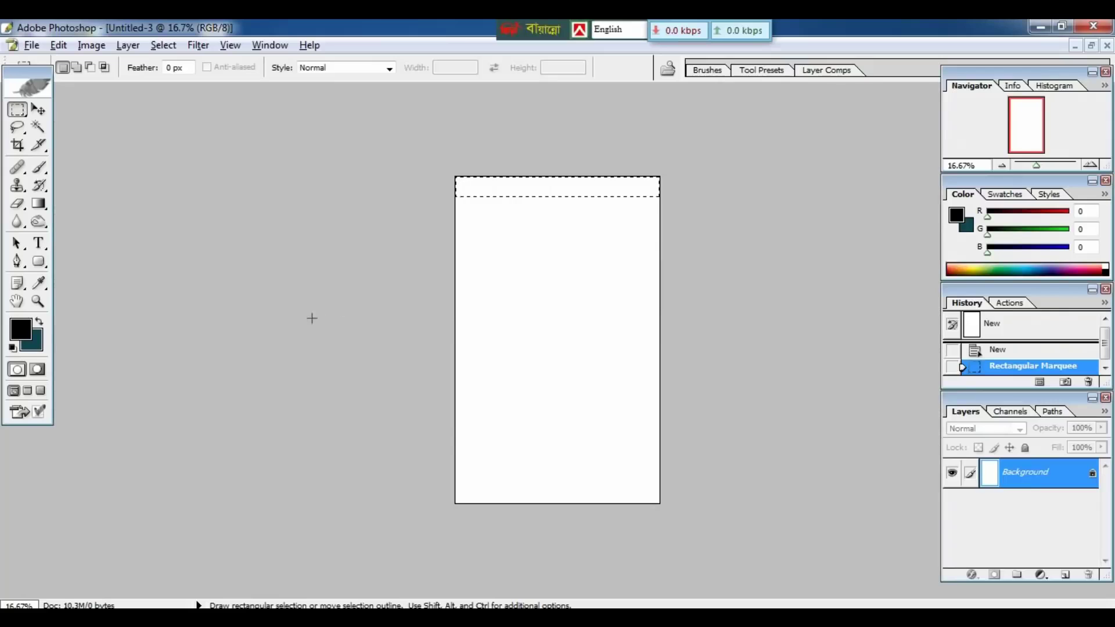
# Fill the selected top strip with the dark teal background colour using Ctrl+Backspace.
pyautogui.hotkey('ctrl', '1')
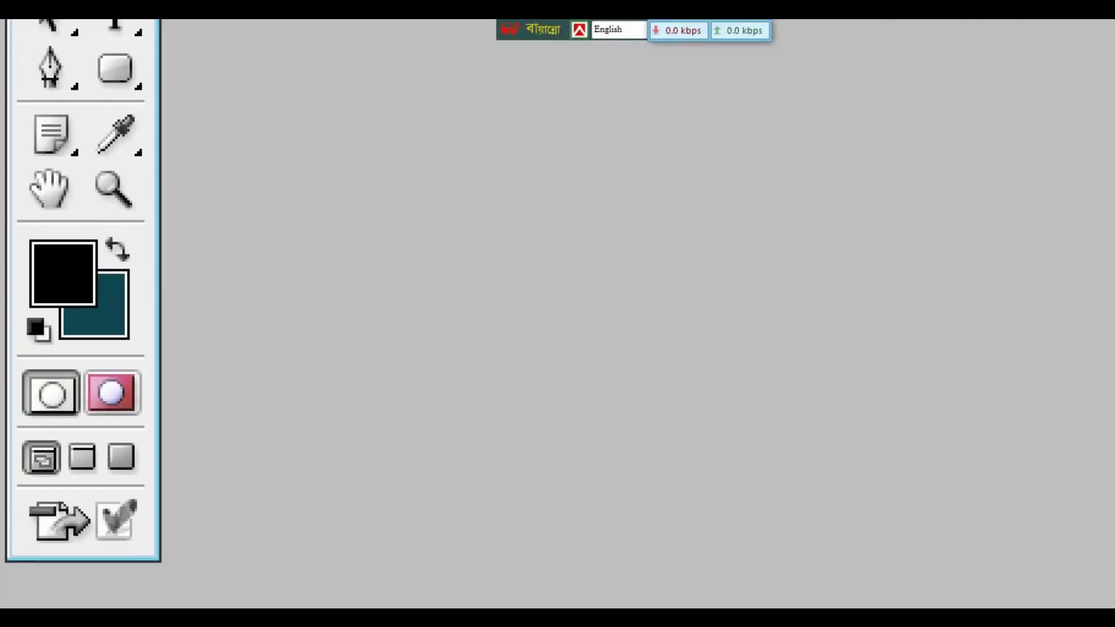
pyautogui.press('Escape')
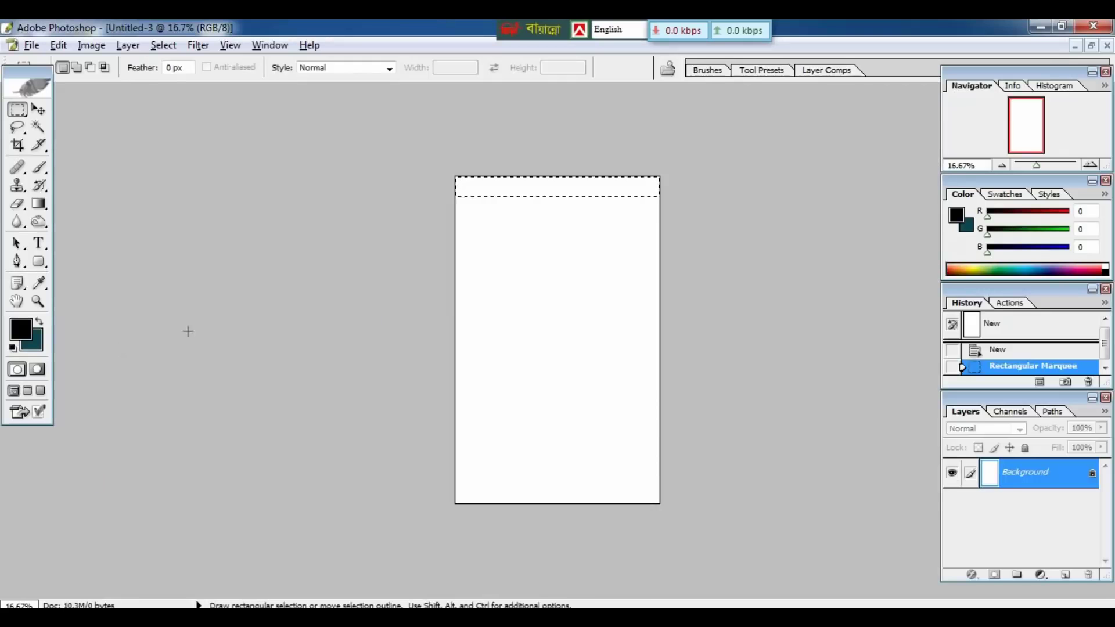
pyautogui.hotkey('ctrl', '1')
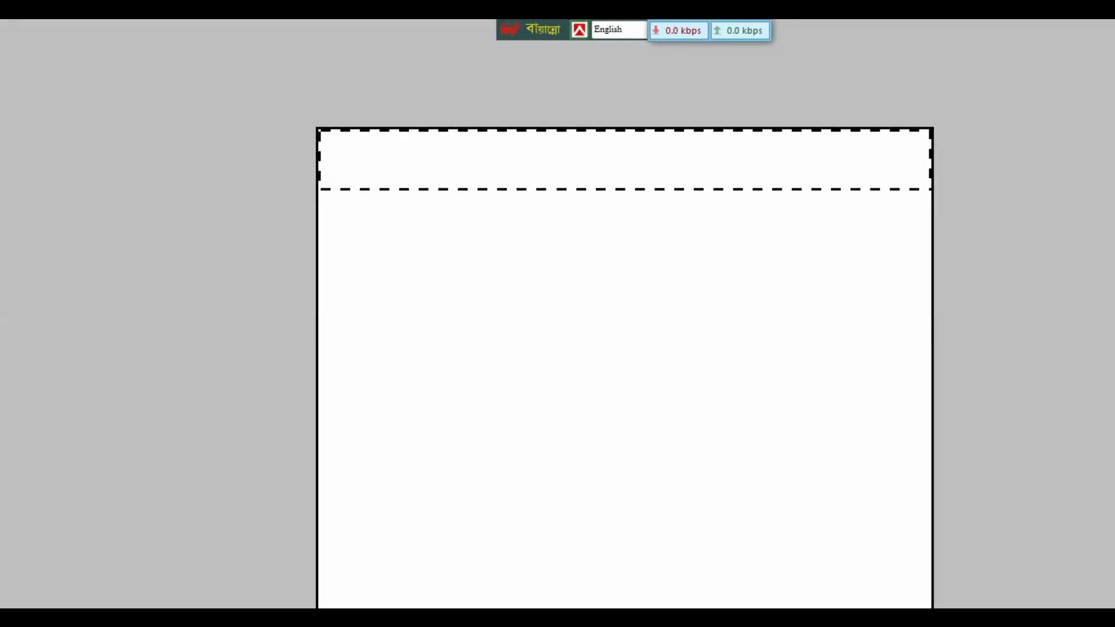
pyautogui.press('Escape')
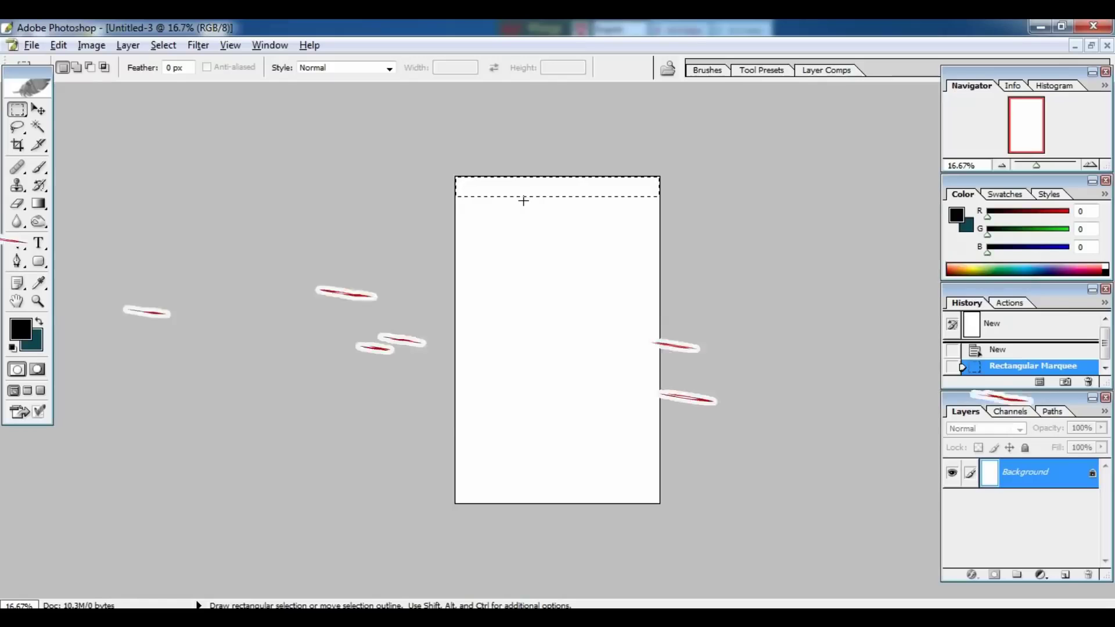
pyautogui.press('ctrl')
pyautogui.hotkey('ctrl', 'BackSpace')
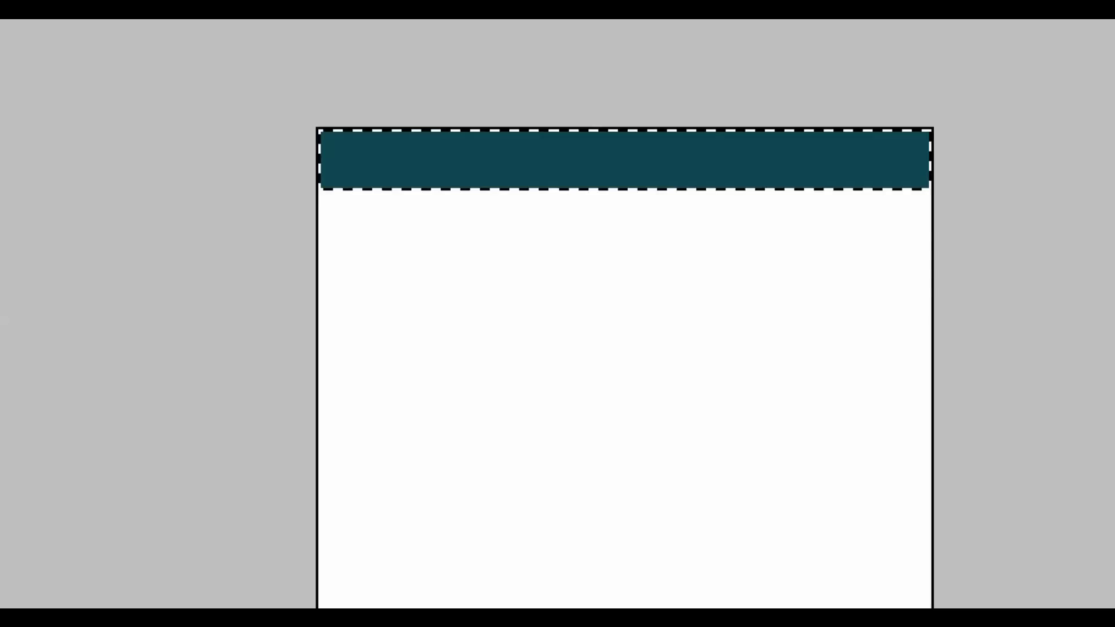
pyautogui.moveTo(552, 120); pyautogui.dragTo(661, 202)
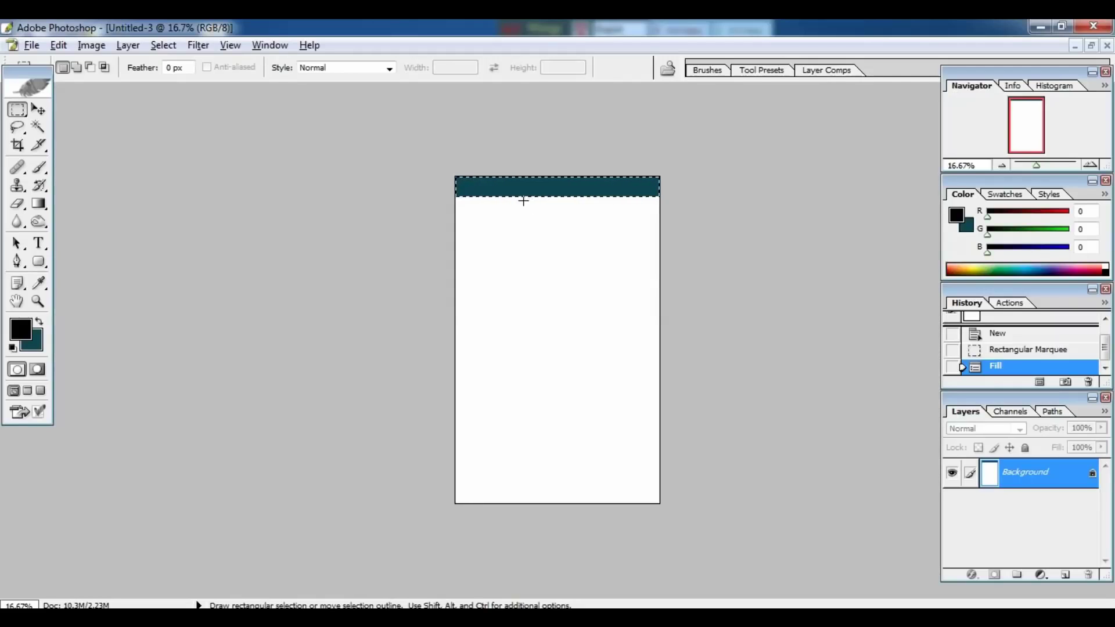
# Copy the teal band to Layer 1 at the page bottom, then duplicate it just above.
pyautogui.press('ctrl')
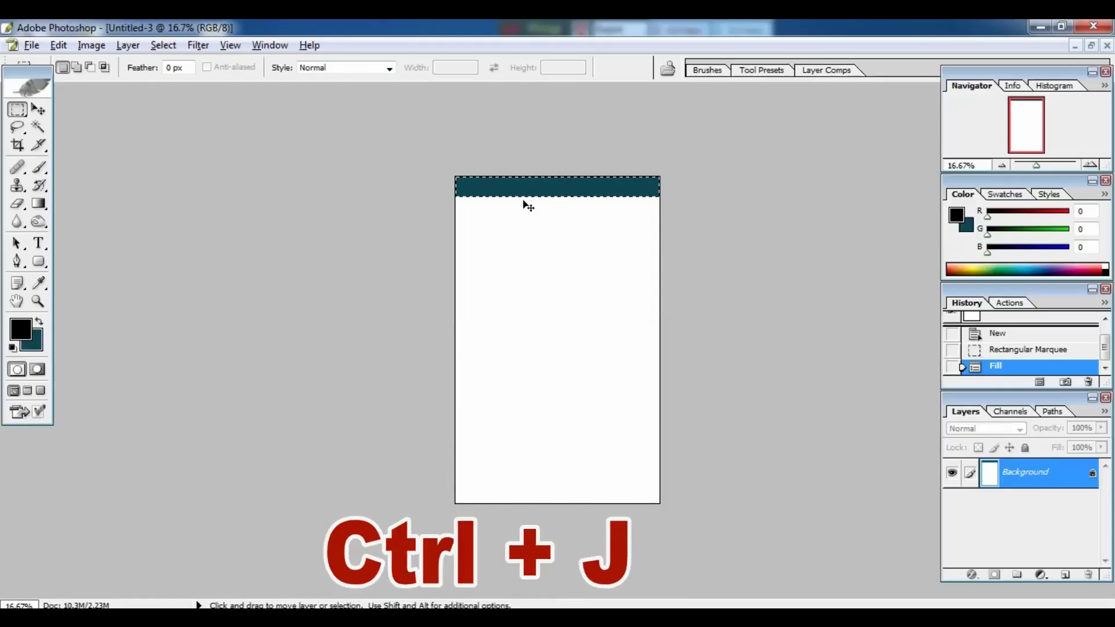
pyautogui.hotkey('ctrl', 'j')
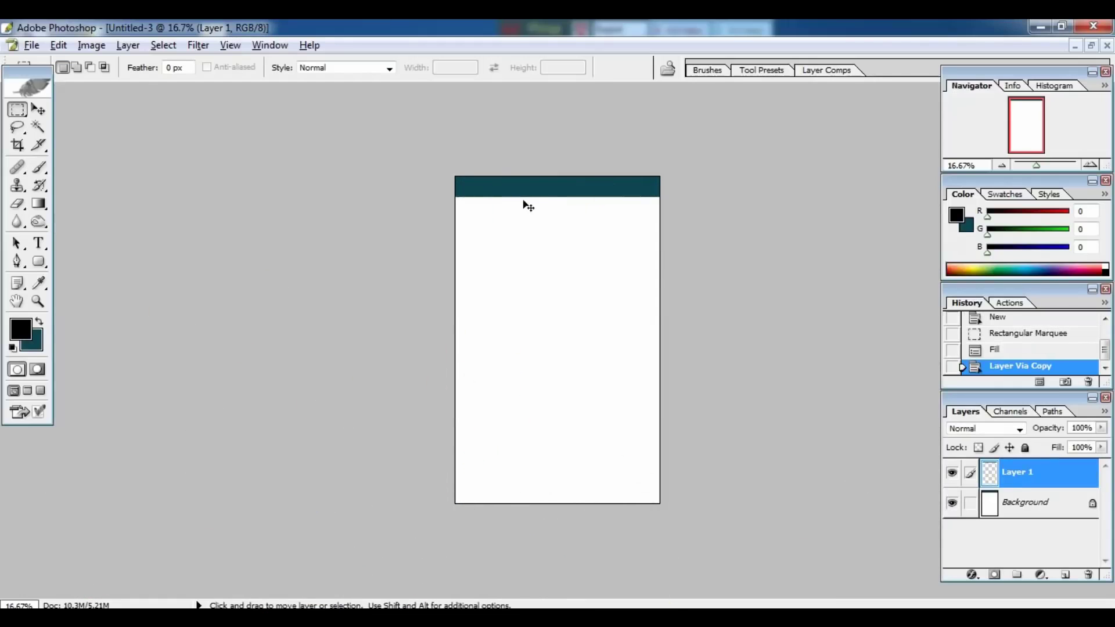
pyautogui.press('v')
pyautogui.moveTo(530, 199); pyautogui.dragTo(550, 499)
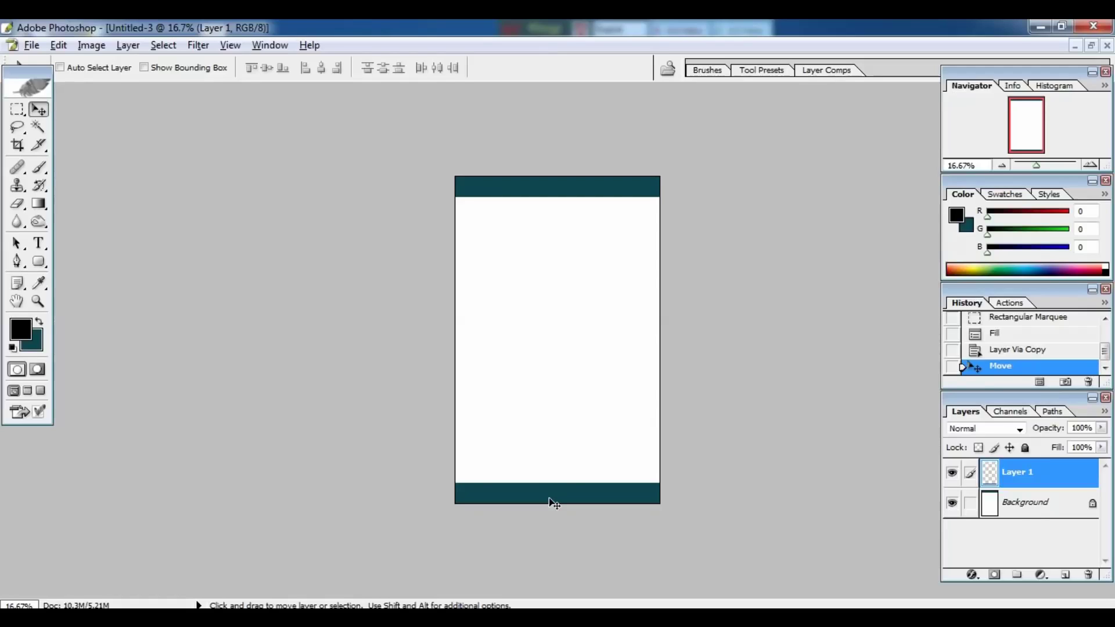
pyautogui.moveTo(560, 493)
pyautogui.mouseDown()
pyautogui.moveTo(561, 475)
pyautogui.moveTo(560, 489)
pyautogui.mouseUp()
pyautogui.hotkey('shift', 'alt')
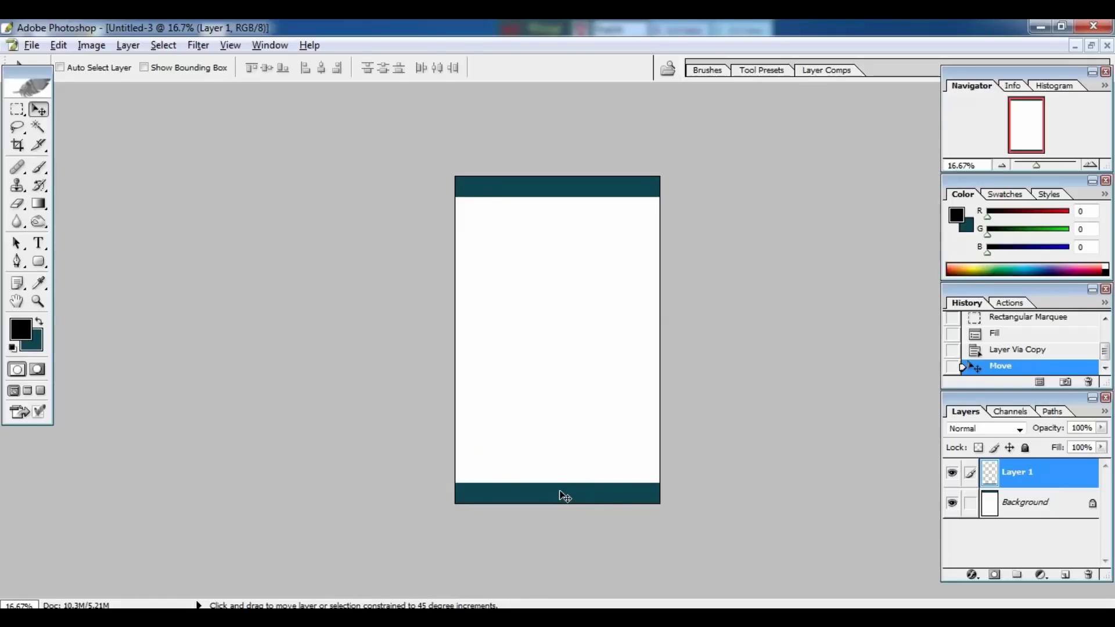
pyautogui.moveTo(561, 494); pyautogui.dragTo(563, 458)
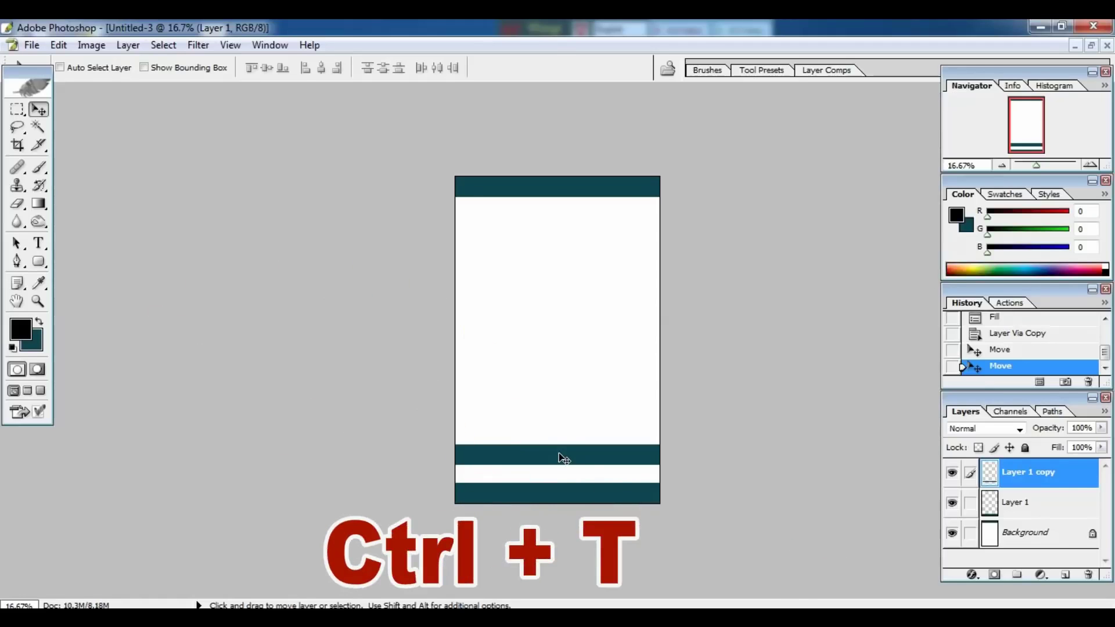
# Shrink Layer 1 copy into a thin teal stripe above the bottom band, then add Layer 2.
pyautogui.hotkey('ctrl', 't')
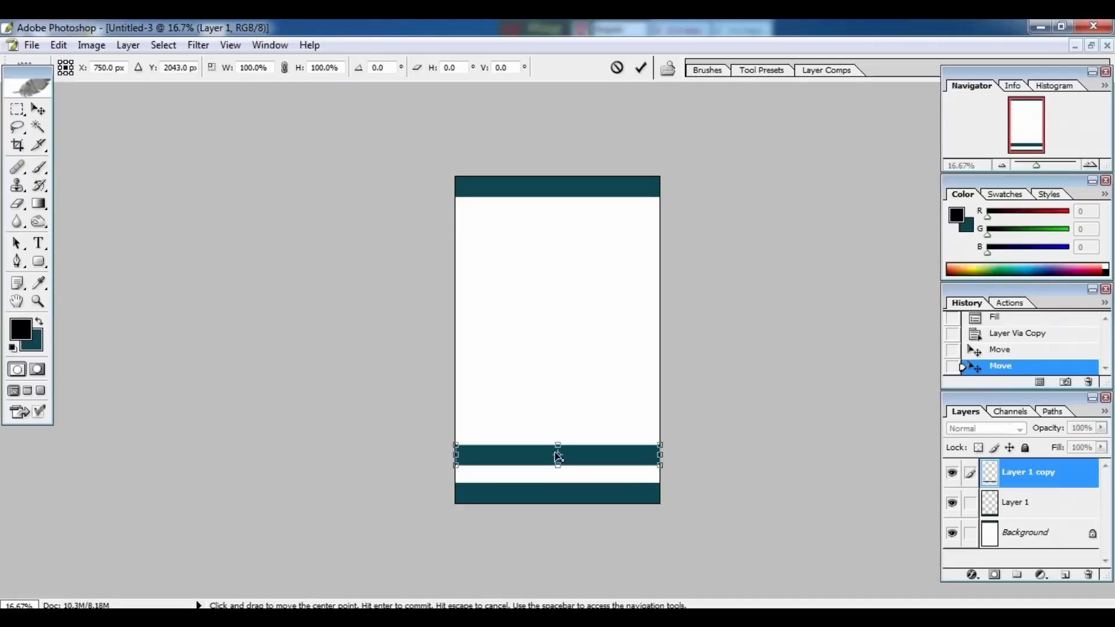
pyautogui.moveTo(558, 446); pyautogui.dragTo(563, 477)
pyautogui.press('Return')
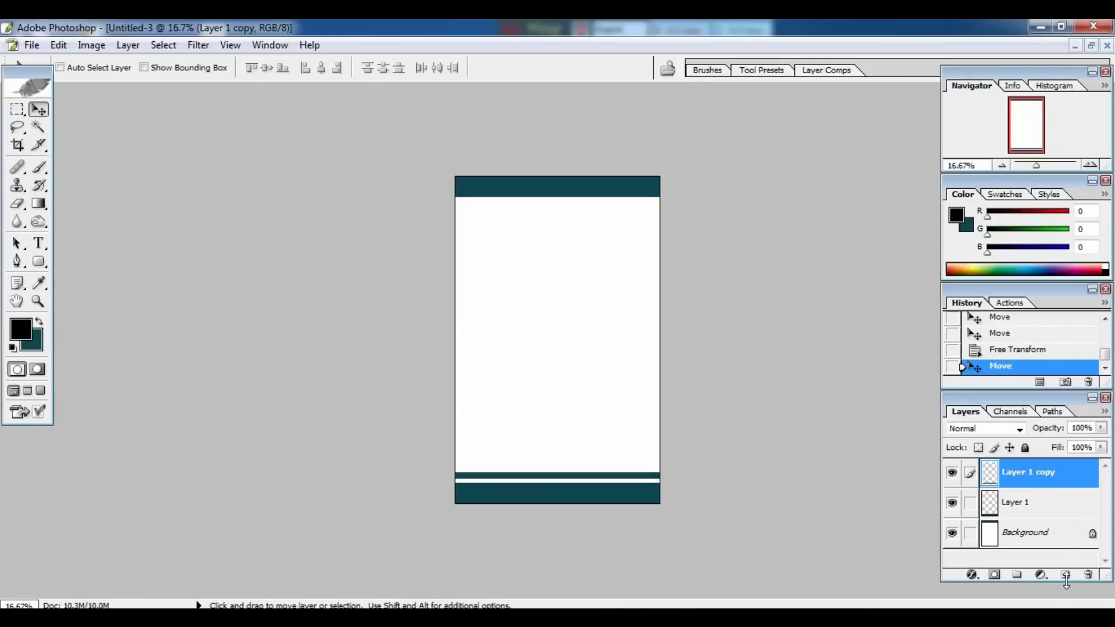
pyautogui.click(968, 532)
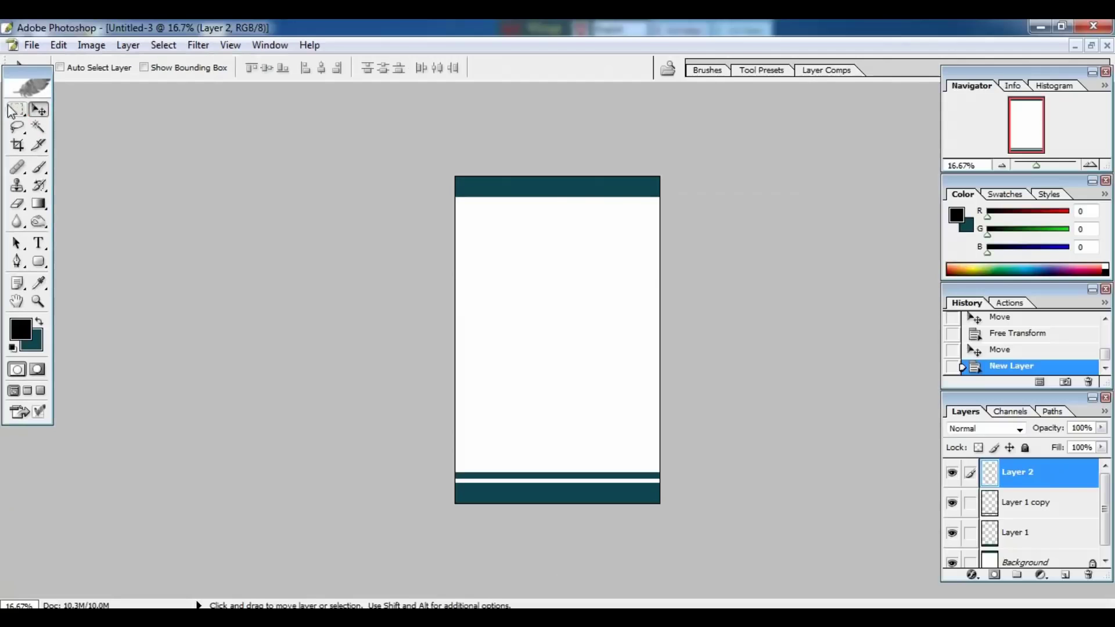
# Draw a large circular elliptical selection touching the page's top and right edges.
pyautogui.click(16, 110)
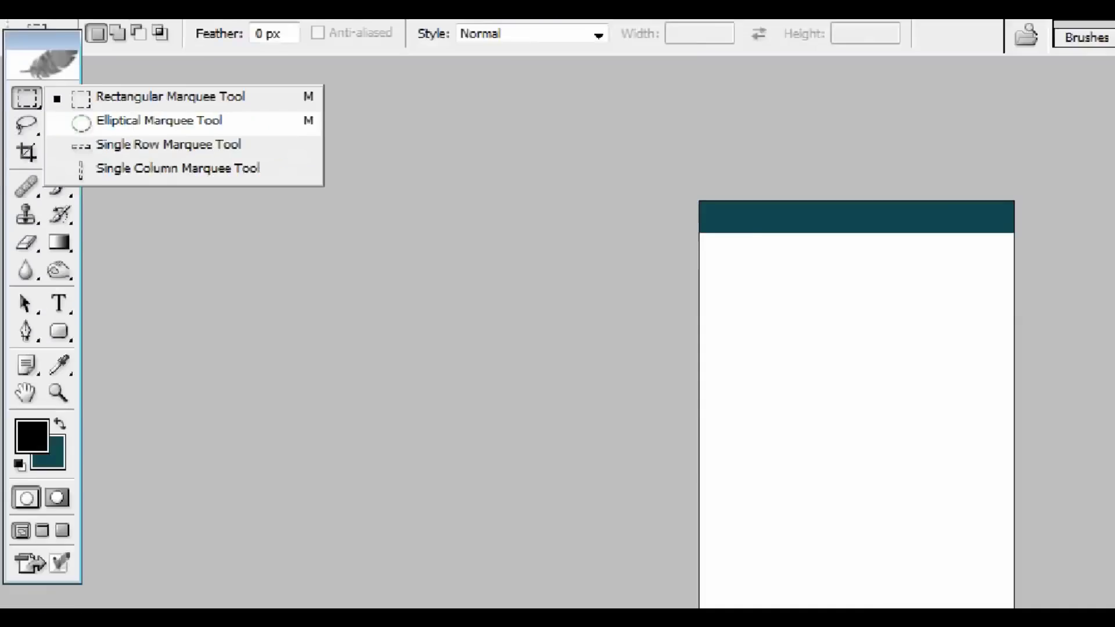
pyautogui.click(232, 62)
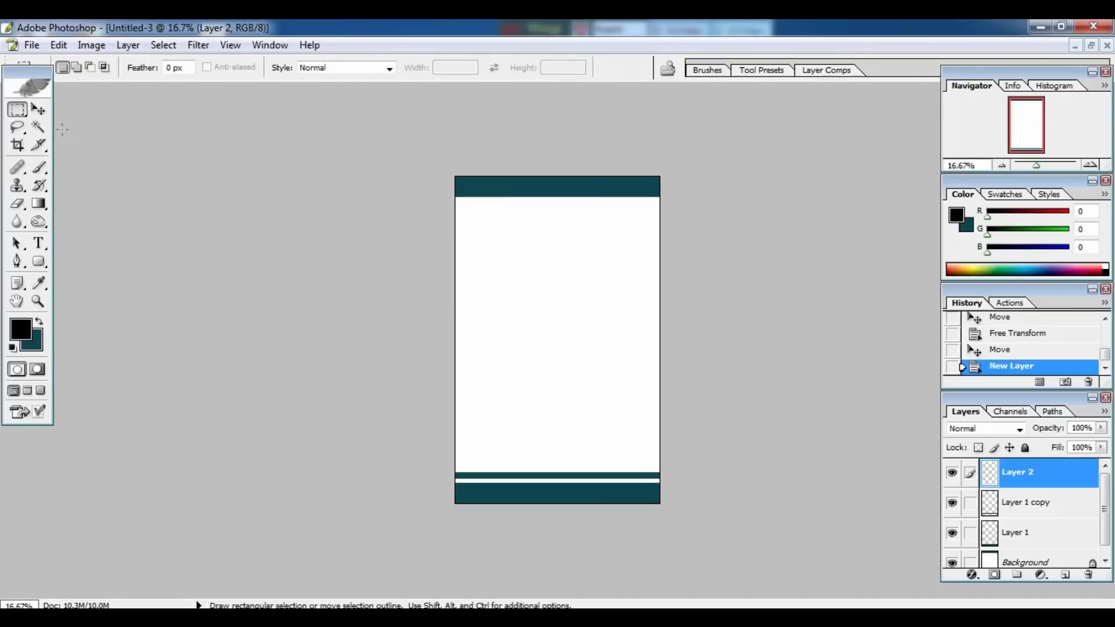
pyautogui.click(17, 110)
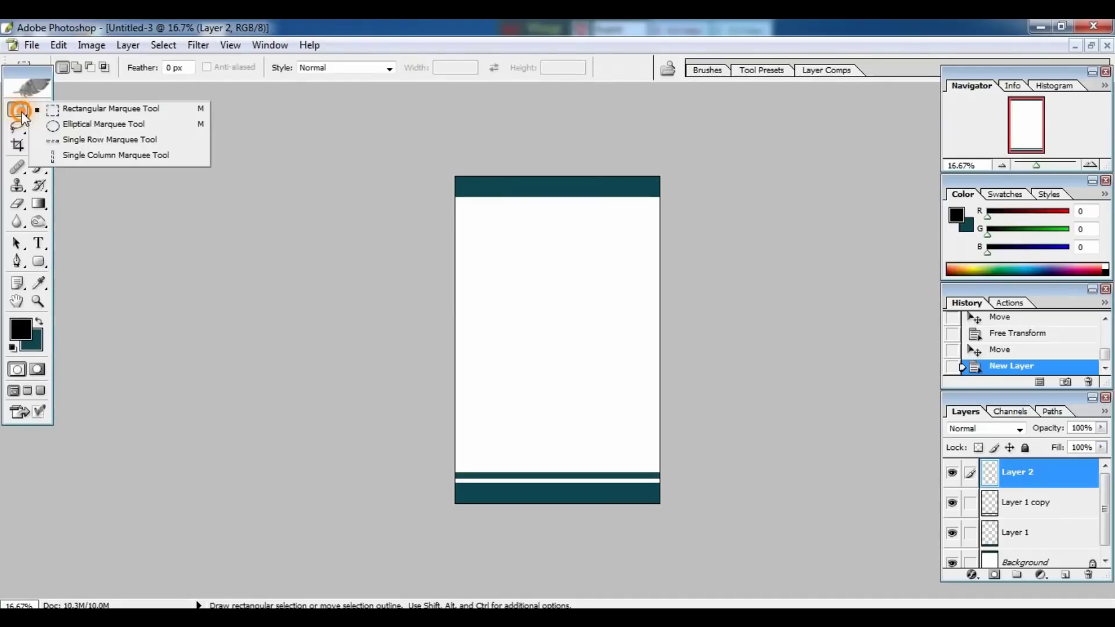
pyautogui.click(65, 129)
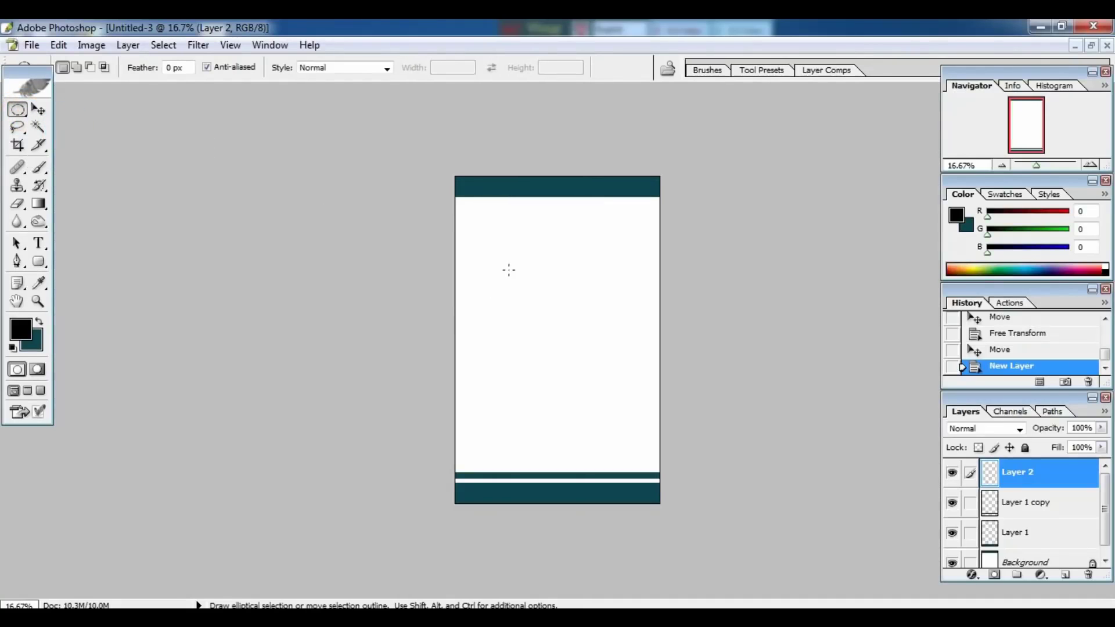
pyautogui.moveTo(513, 248); pyautogui.dragTo(582, 353)
pyautogui.moveTo(633, 397); pyautogui.dragTo(709, 496)
pyautogui.moveTo(617, 349); pyautogui.dragTo(574, 287)
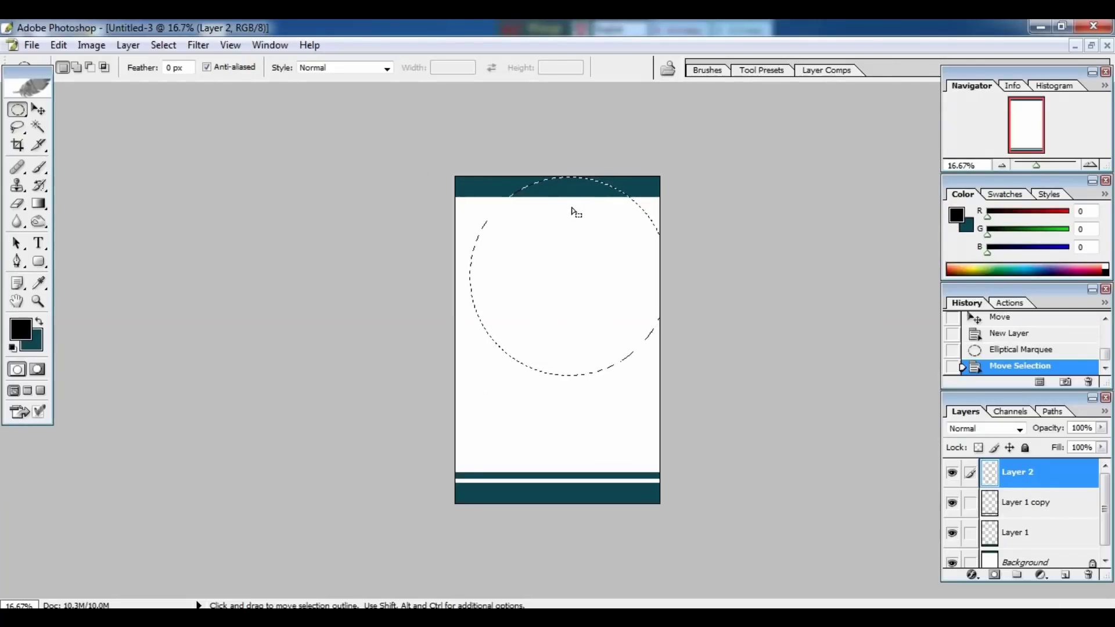
pyautogui.moveTo(576, 228); pyautogui.dragTo(566, 228)
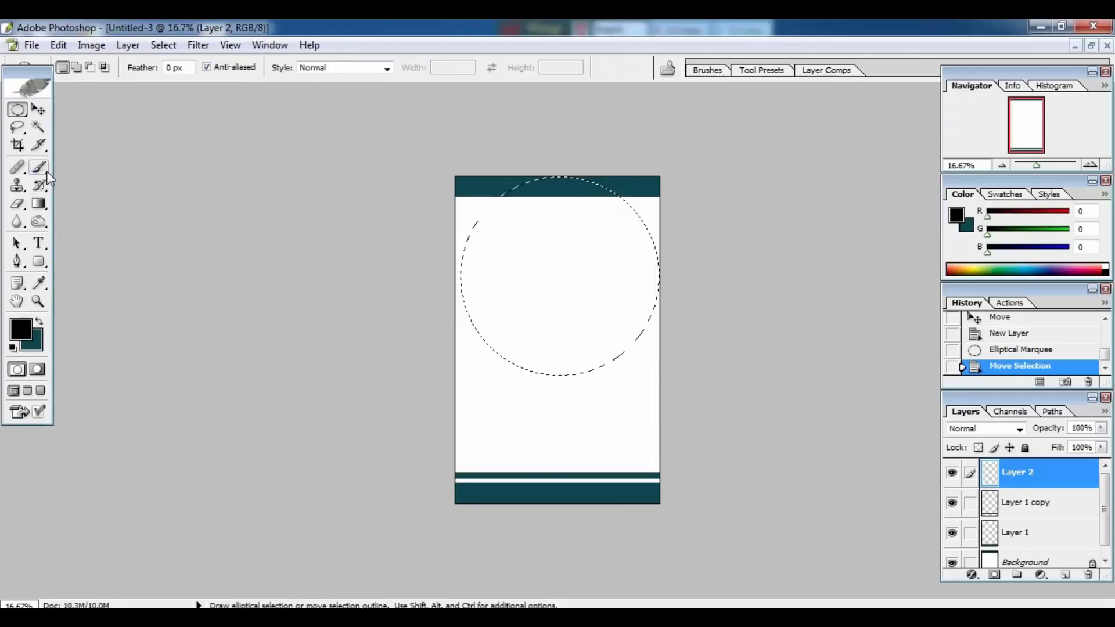
# Invert the circle selection, brush teal into the top-right corner outside it, then deselect.
pyautogui.press('b')
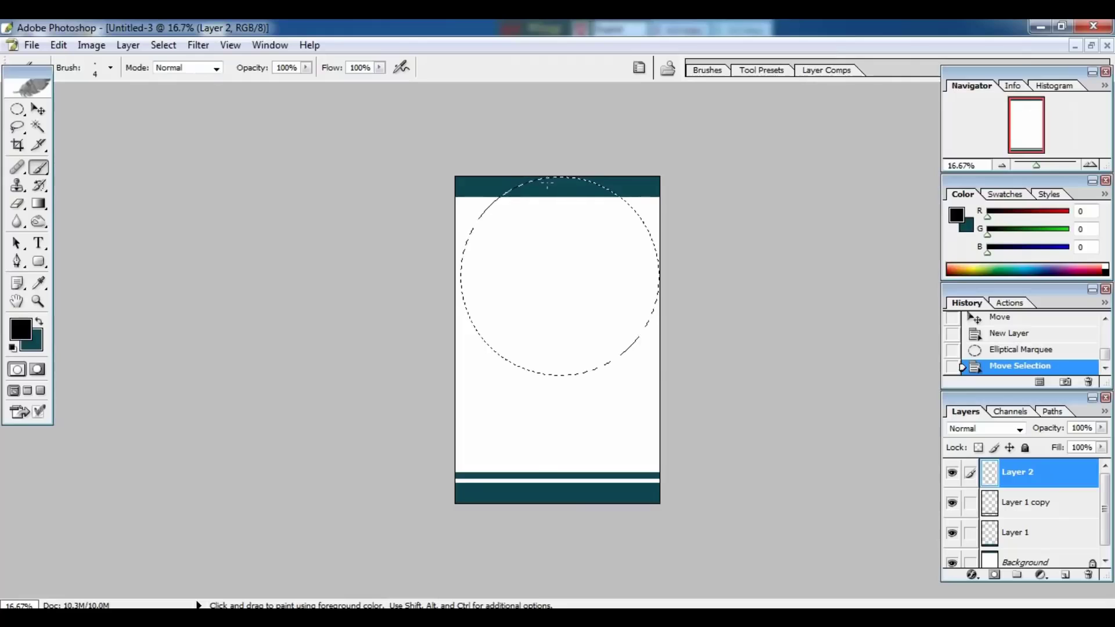
pyautogui.press(']')
pyautogui.press(']')
pyautogui.press(']')
pyautogui.press(']')
pyautogui.press(']')
pyautogui.press(']')
pyautogui.press(']')
pyautogui.press(']')
pyautogui.press(']')
pyautogui.press(']')
pyautogui.press(']')
pyautogui.press(']')
pyautogui.press(']')
pyautogui.press(']')
pyautogui.press(']')
pyautogui.press(']')
pyautogui.press(']')
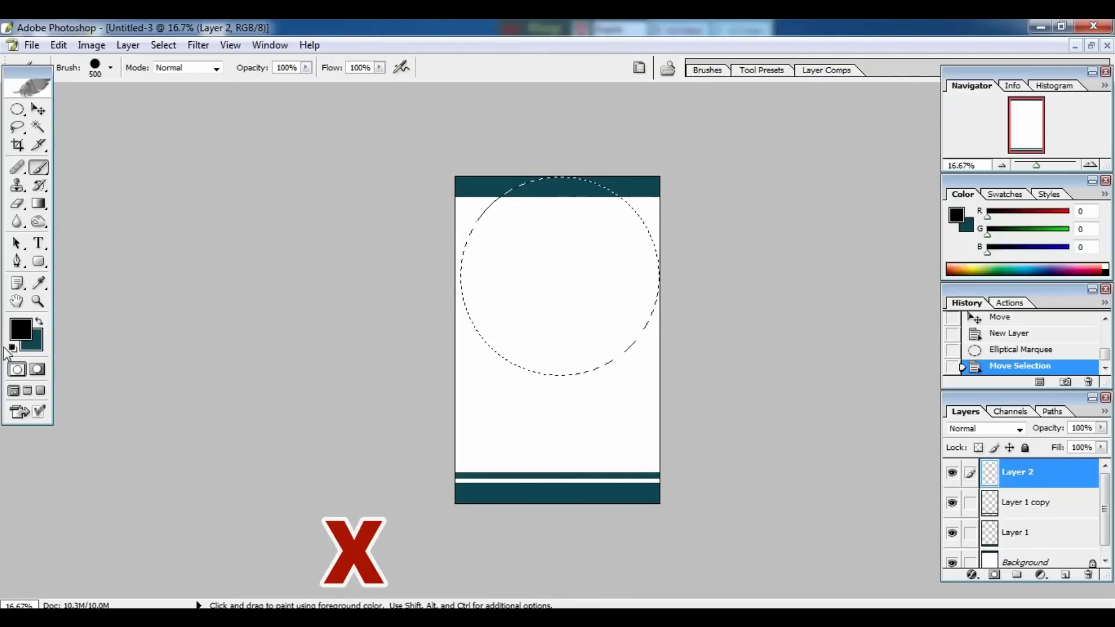
pyautogui.press('x')
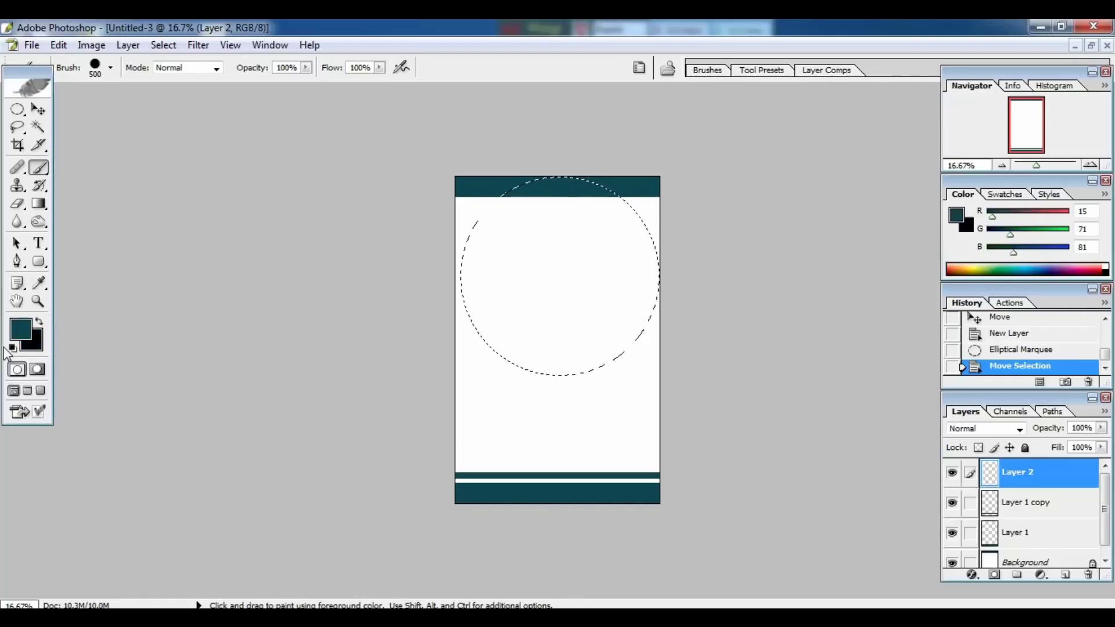
pyautogui.moveTo(620, 222); pyautogui.dragTo(646, 257)
pyautogui.press('ctrl')
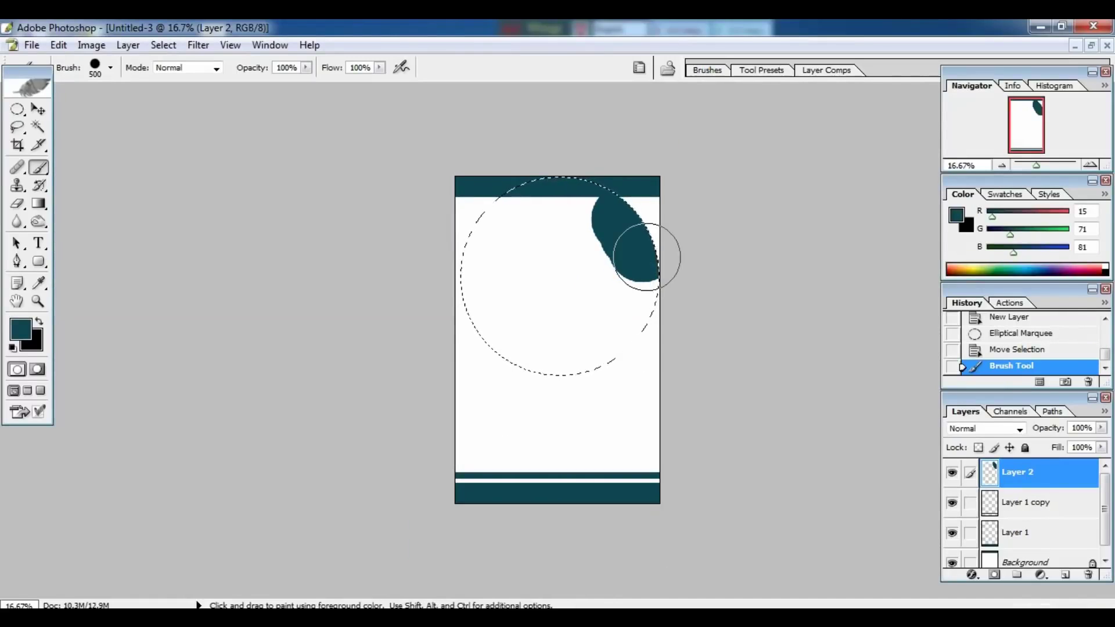
pyautogui.hotkey('ctrl', 'z')
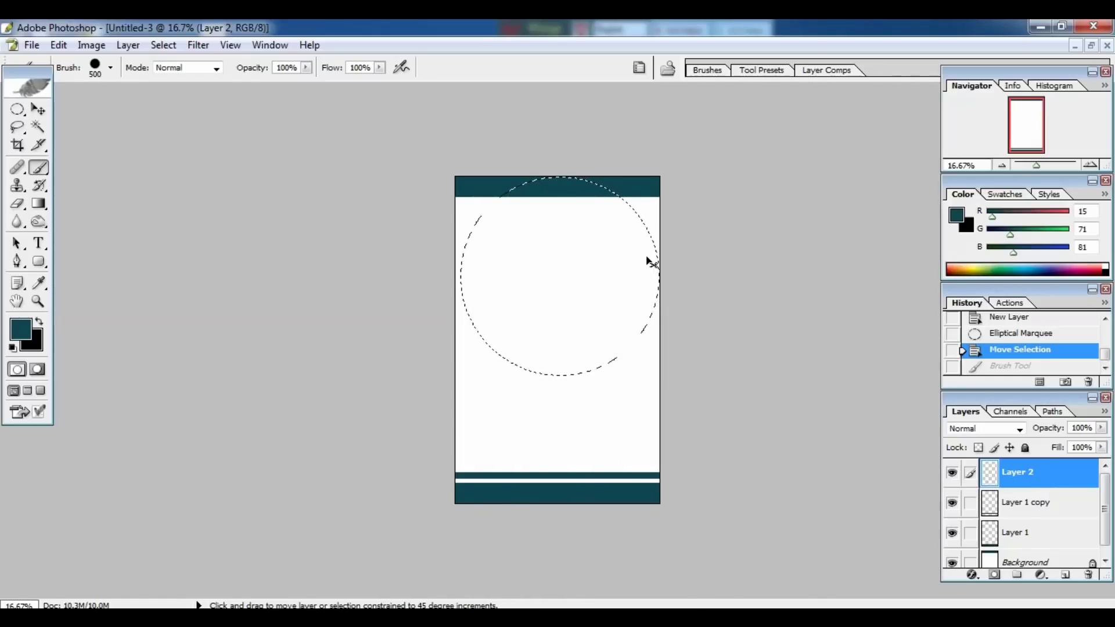
pyautogui.hotkey('ctrl', 'shift', 'i')
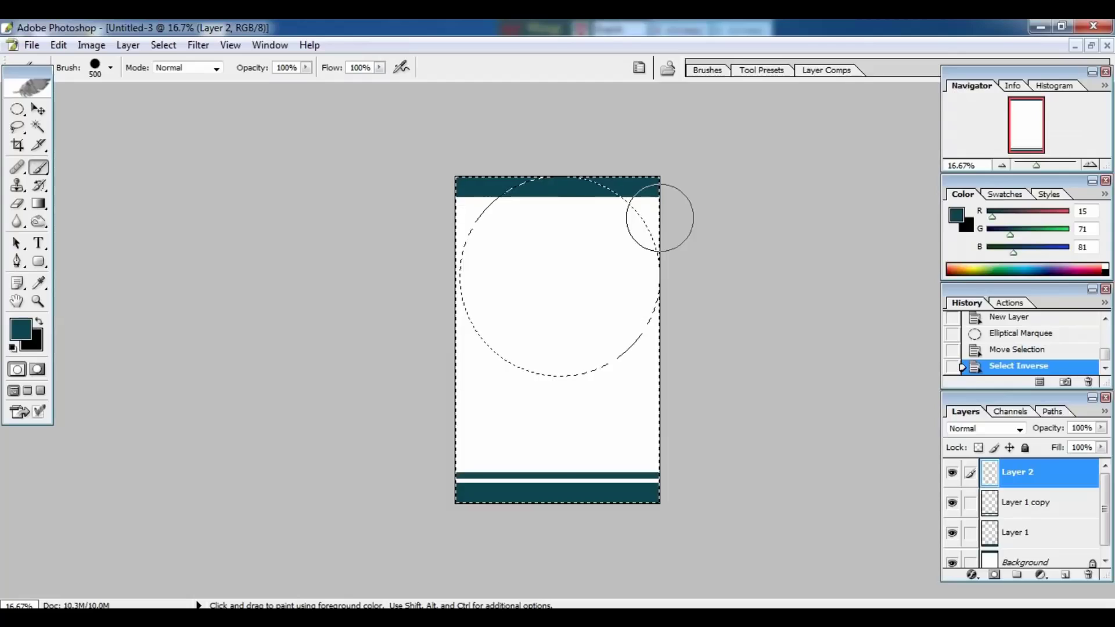
pyautogui.press('[')
pyautogui.press('[')
pyautogui.press('[')
pyautogui.moveTo(659, 216)
pyautogui.mouseDown()
pyautogui.moveTo(655, 253)
pyautogui.moveTo(625, 190)
pyautogui.moveTo(571, 174)
pyautogui.moveTo(643, 186)
pyautogui.moveTo(663, 230)
pyautogui.moveTo(657, 193)
pyautogui.moveTo(658, 258)
pyautogui.moveTo(651, 216)
pyautogui.moveTo(612, 178)
pyautogui.moveTo(572, 177)
pyautogui.moveTo(648, 181)
pyautogui.moveTo(656, 235)
pyautogui.mouseUp()
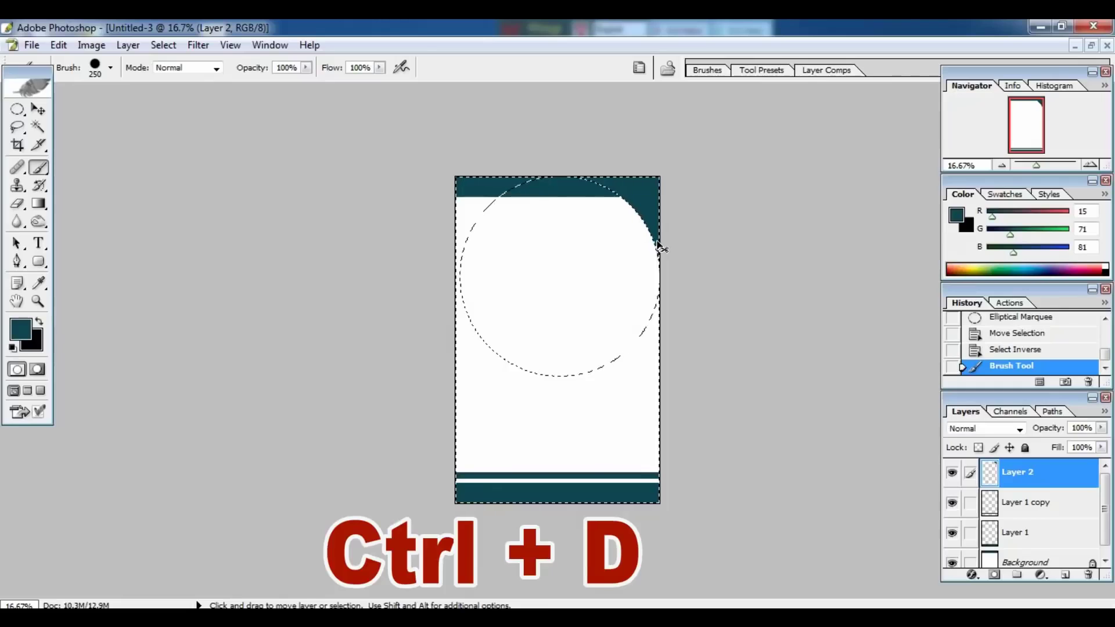
pyautogui.hotkey('ctrl', 'd')
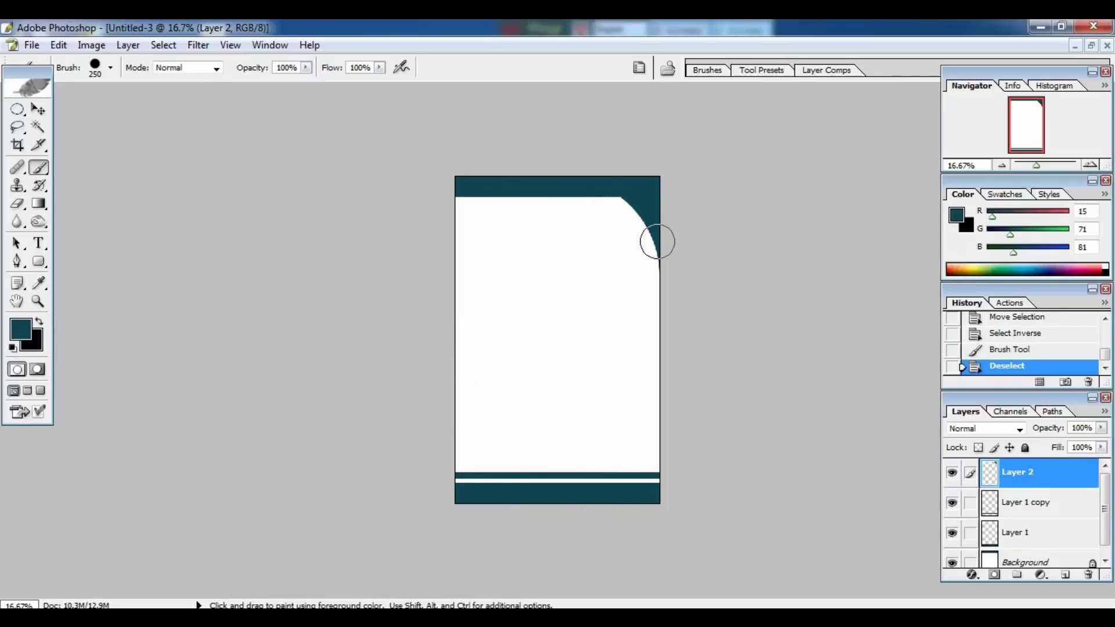
# Duplicate the teal curved corner as Layer 2 copy, dragging it down-left.
pyautogui.click(39, 110)
pyautogui.moveTo(655, 212)
pyautogui.mouseDown()
pyautogui.moveTo(652, 194)
pyautogui.moveTo(652, 241)
pyautogui.moveTo(651, 230)
pyautogui.mouseUp()
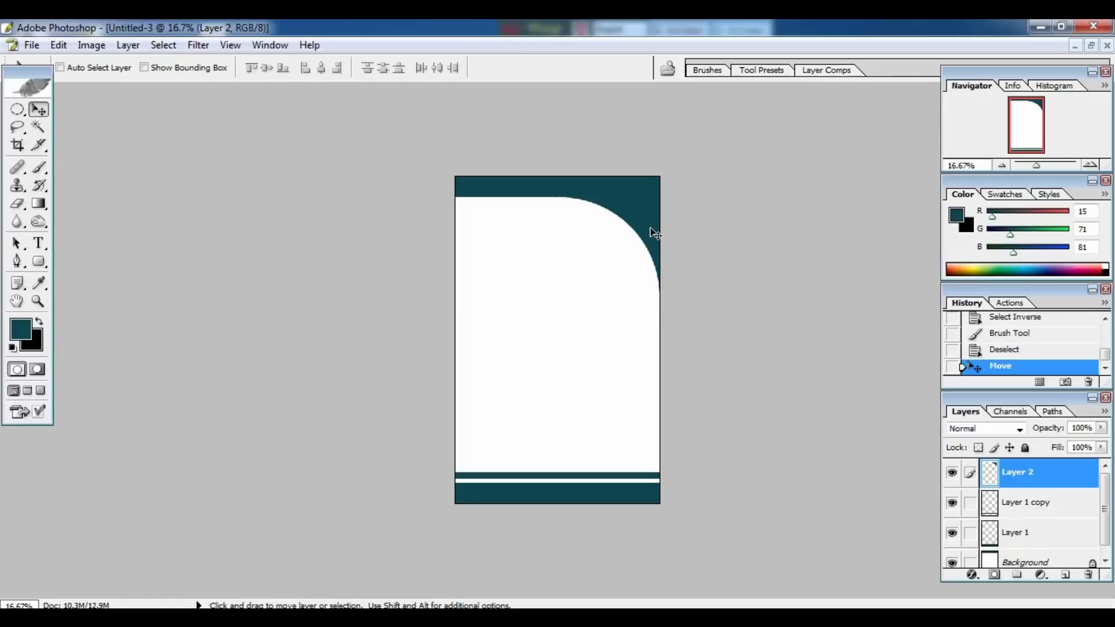
pyautogui.press('shift')
pyautogui.press('alt')
pyautogui.moveTo(650, 231); pyautogui.dragTo(588, 328)
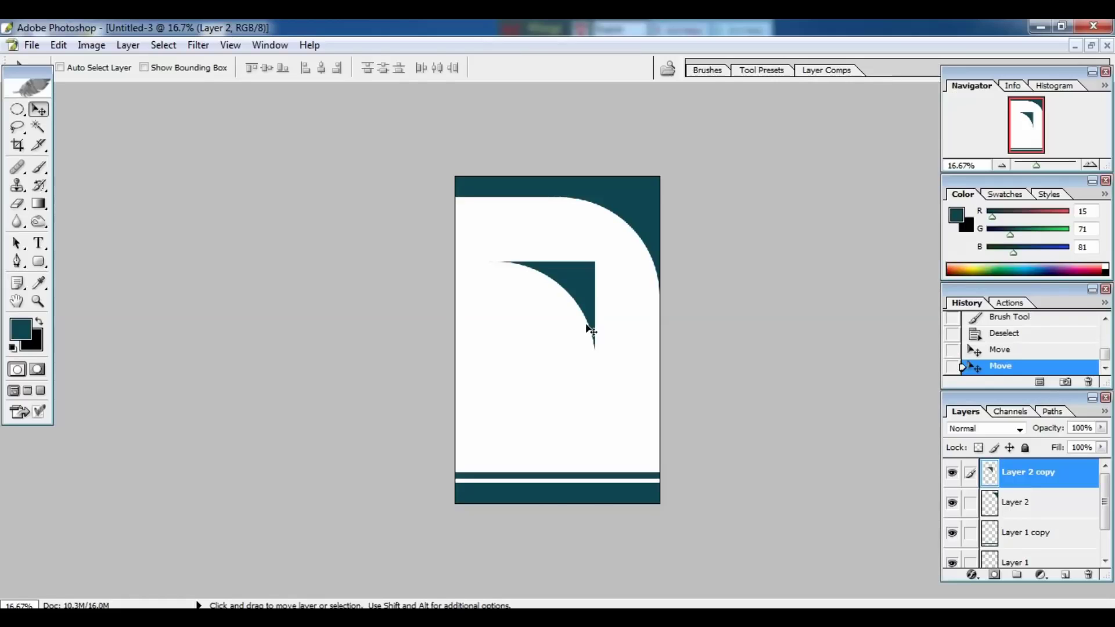
# Rotate the copied corner 180° and move it to the page's lower-left corner.
pyautogui.hotkey('ctrl', 't')
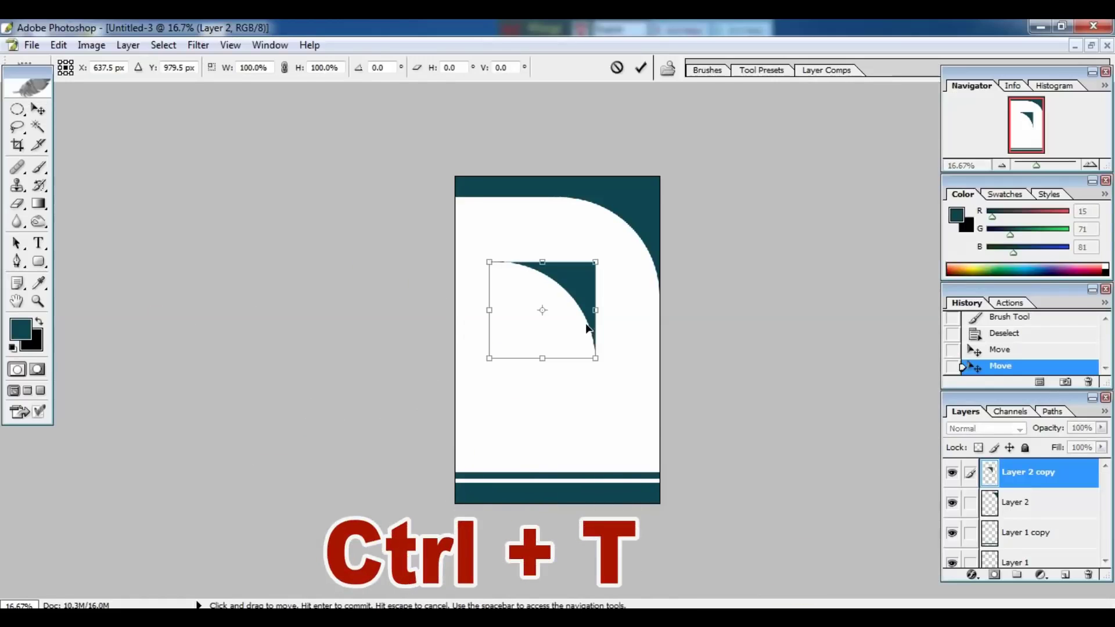
pyautogui.hotkey('ctrl', '+')
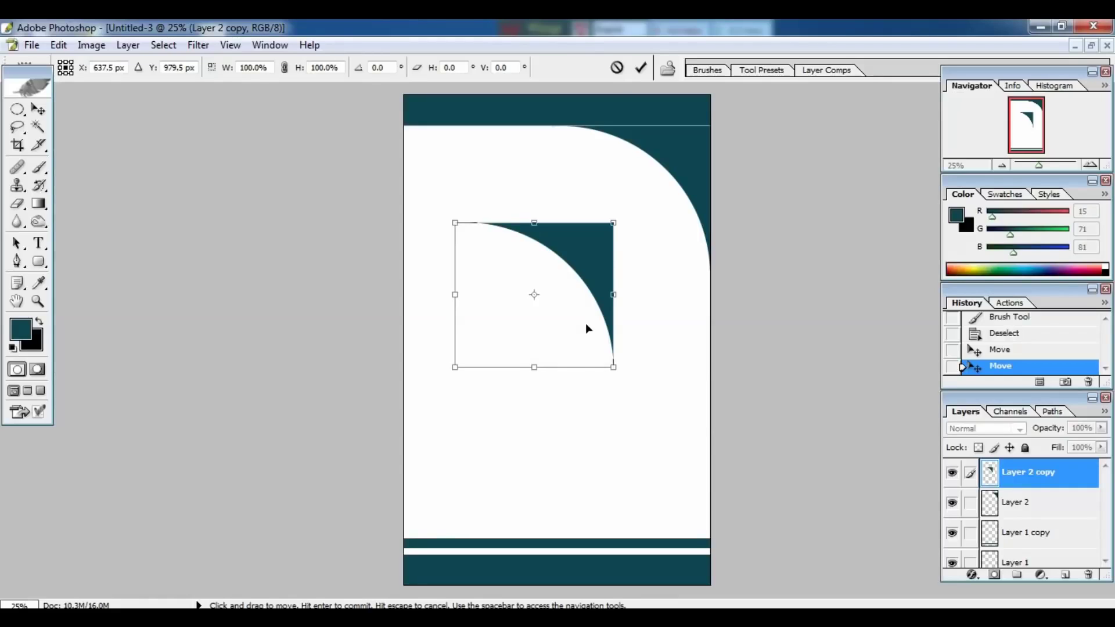
pyautogui.rightClick(536, 292)
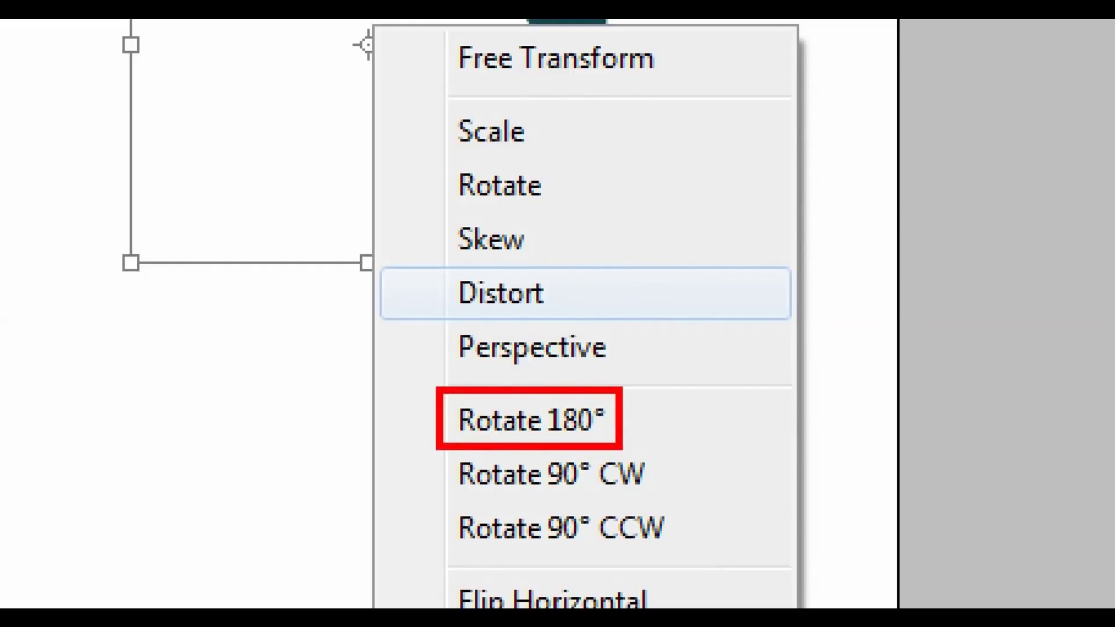
pyautogui.click(528, 419)
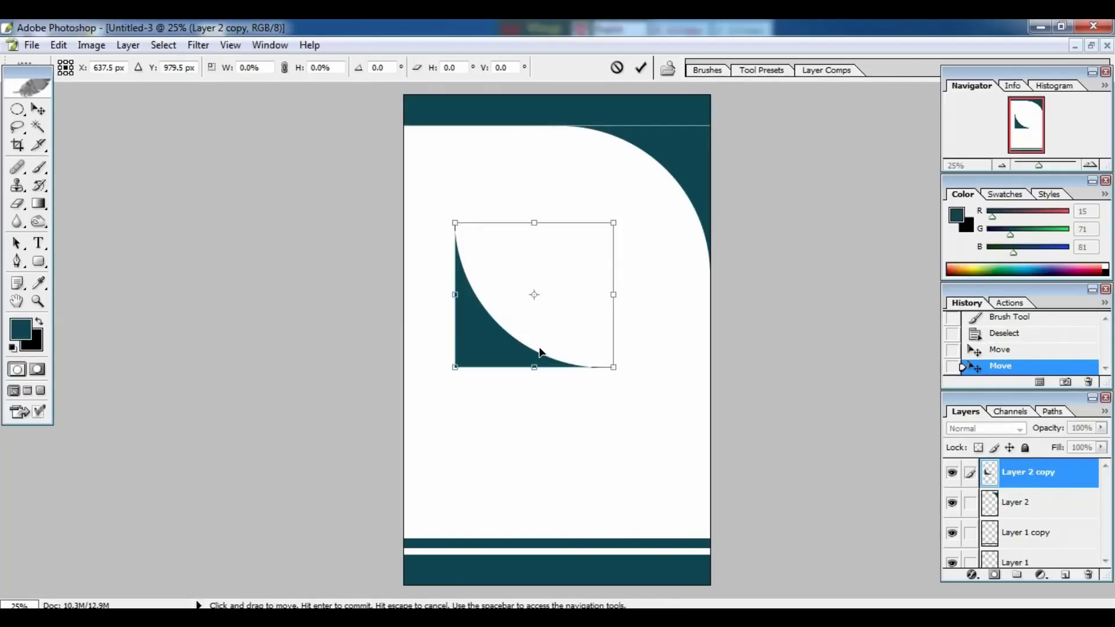
pyautogui.press('Return')
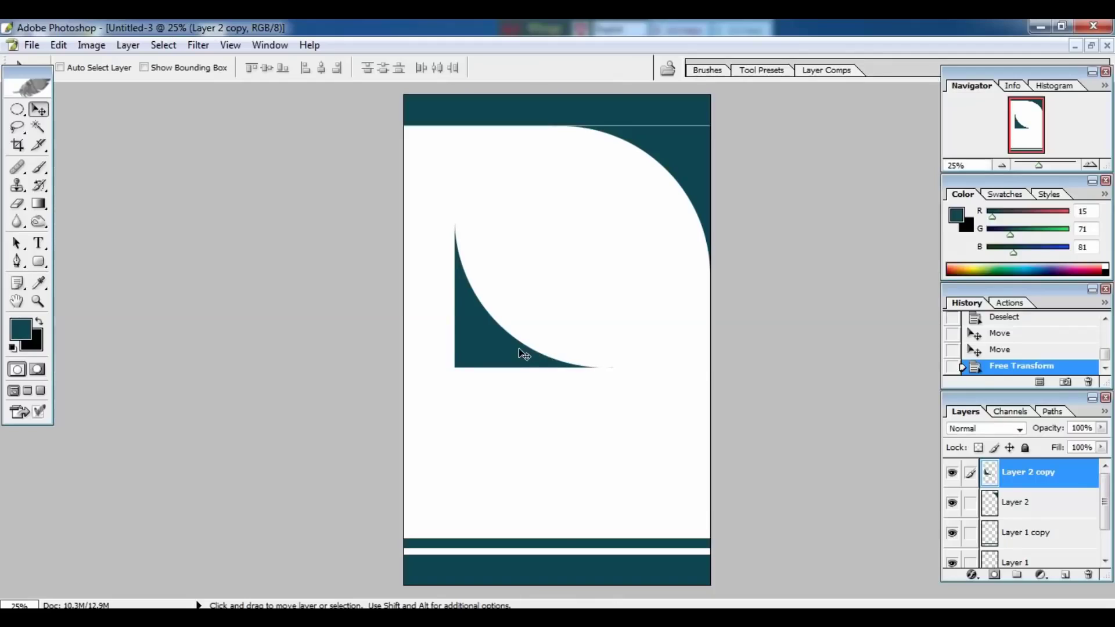
pyautogui.moveTo(511, 343); pyautogui.dragTo(465, 523)
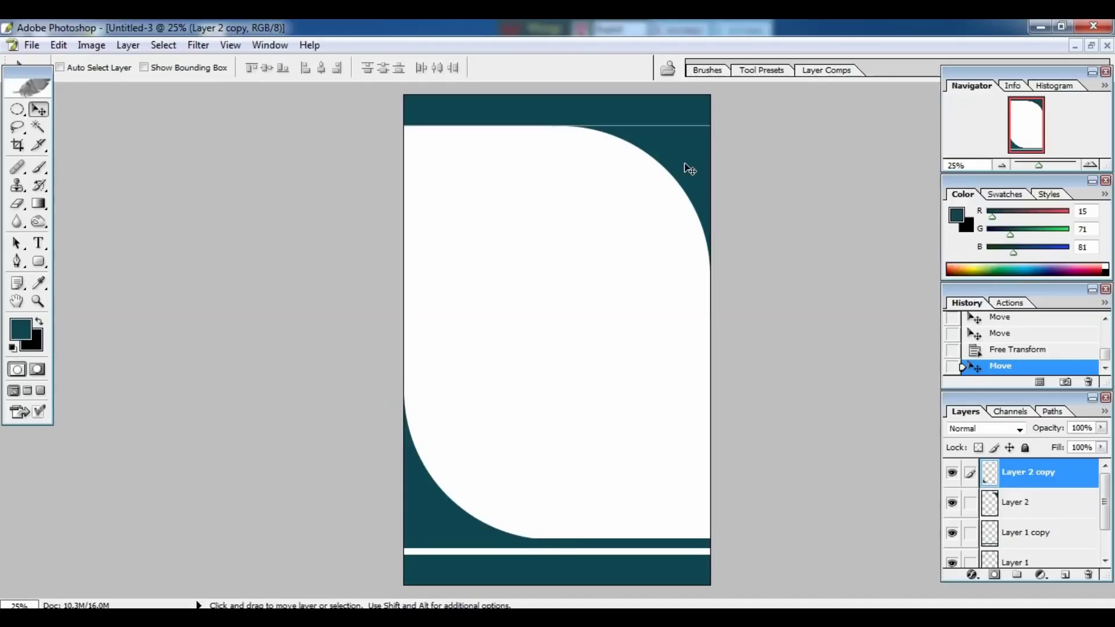
# Select Layer 2 and nudge the top-right curve up to close the seam.
pyautogui.rightClick(690, 169)
pyautogui.click(710, 174)
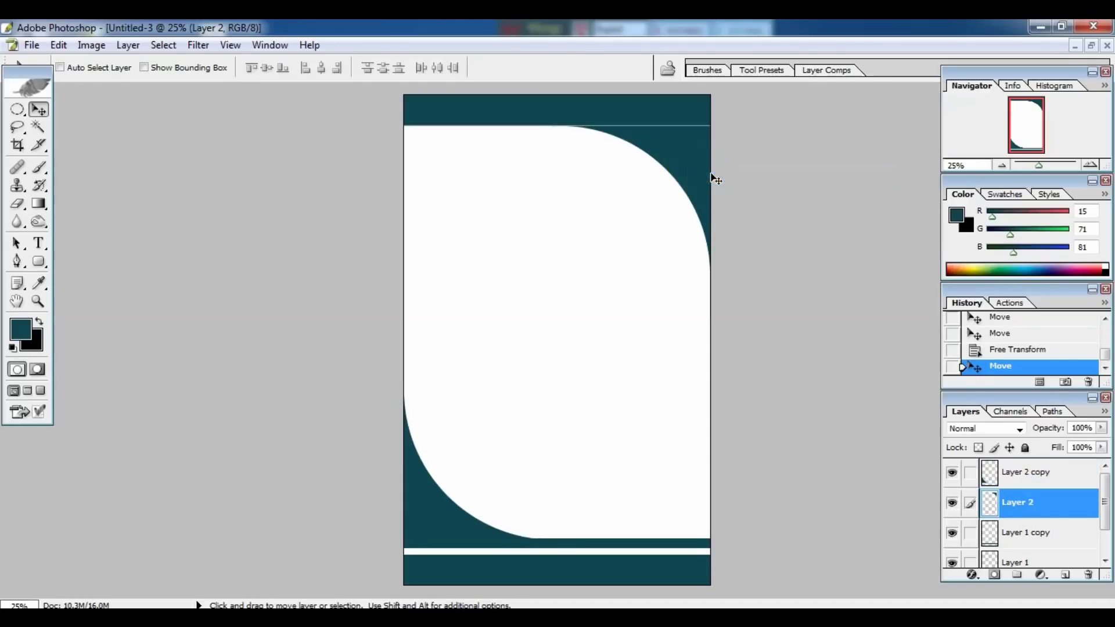
pyautogui.press('Up')
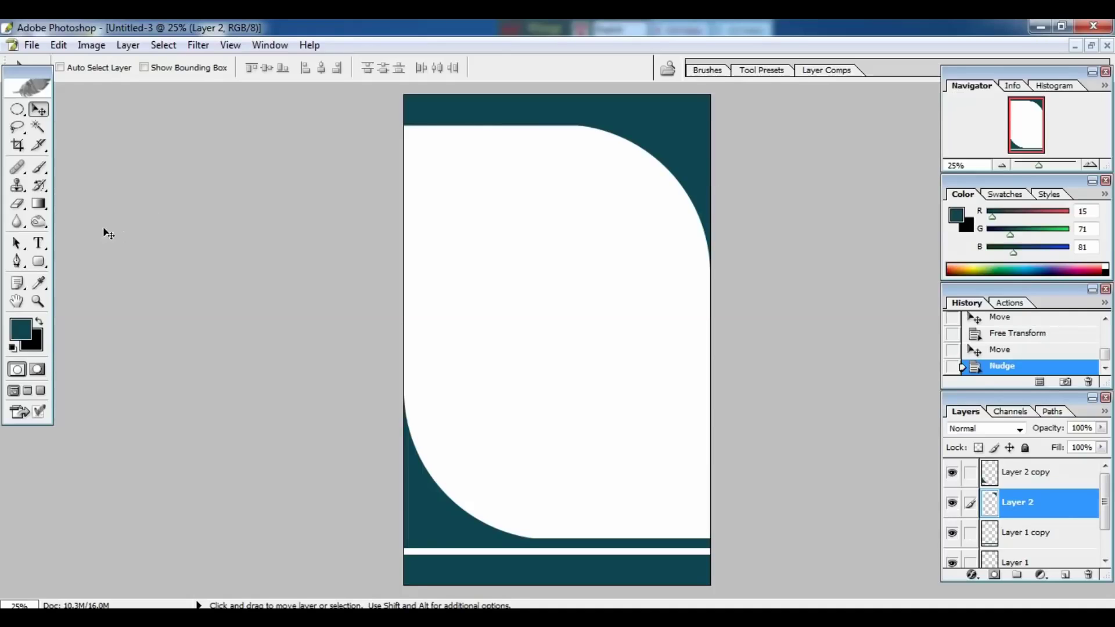
pyautogui.hotkey('ctrl', '1')
pyautogui.click(36, 246)
pyautogui.moveTo(84, 209); pyautogui.dragTo(146, 257)
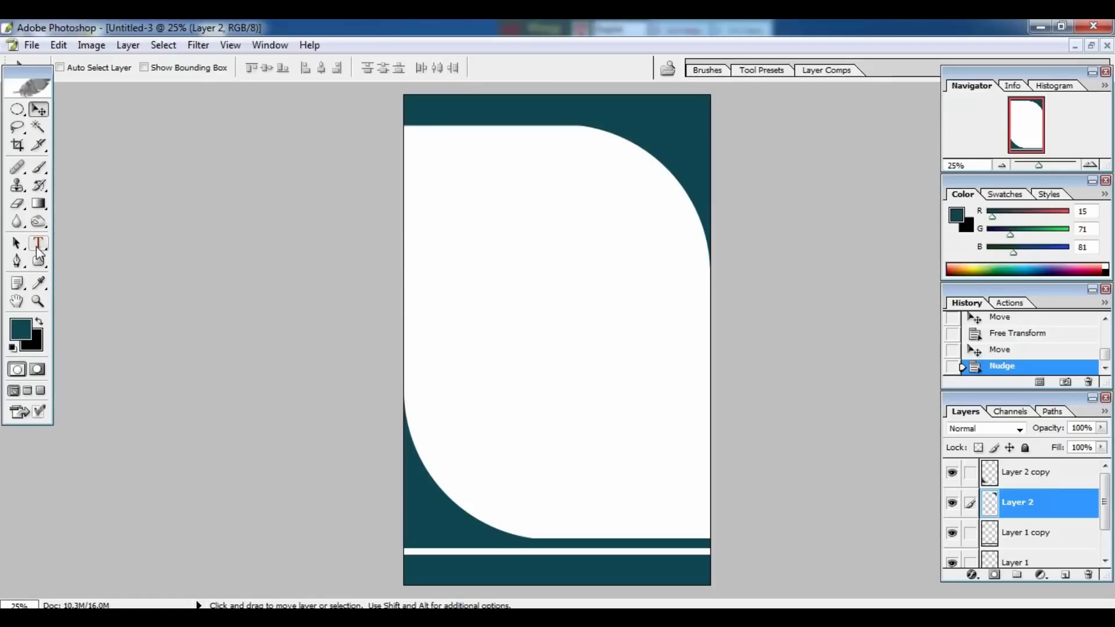
# Start a text entry at the header's top-left with a near-white text colour.
pyautogui.click(58, 240)
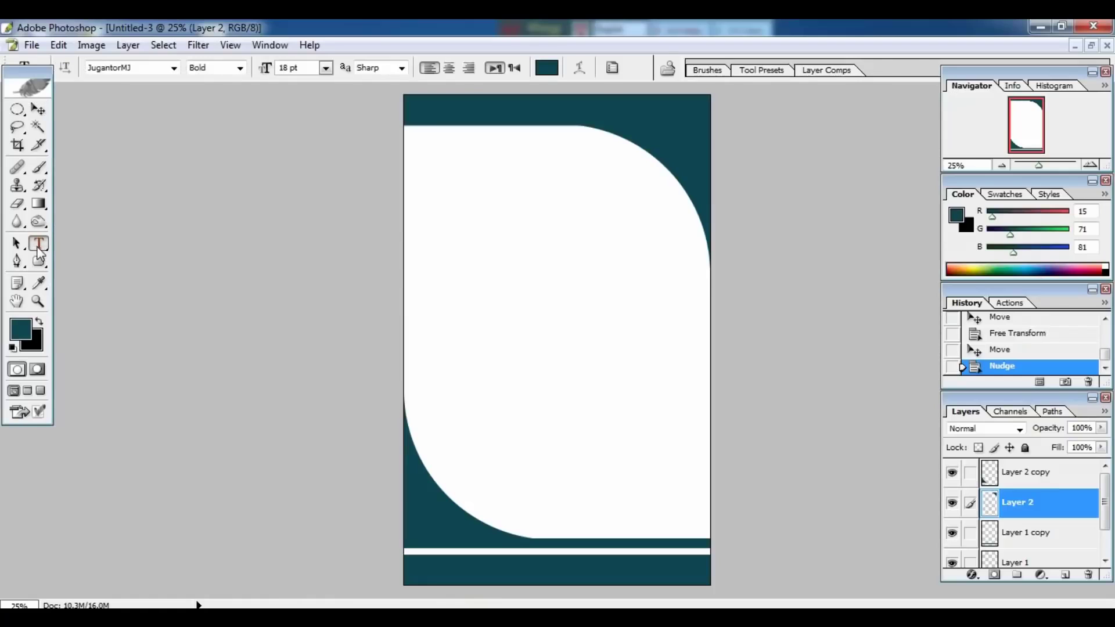
pyautogui.click(437, 118)
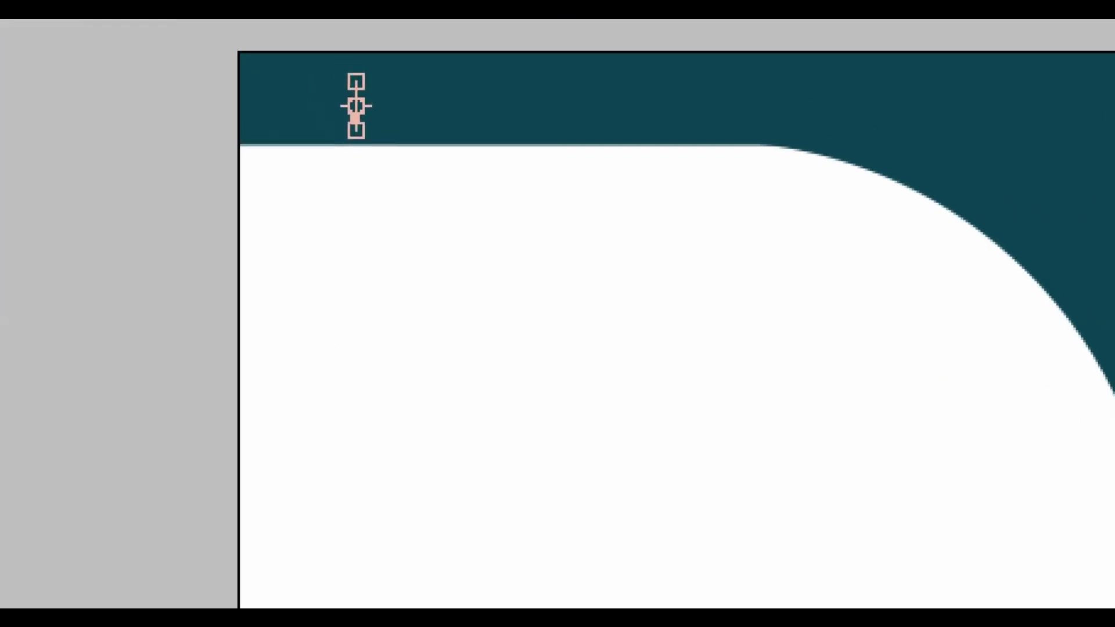
pyautogui.click(484, 109)
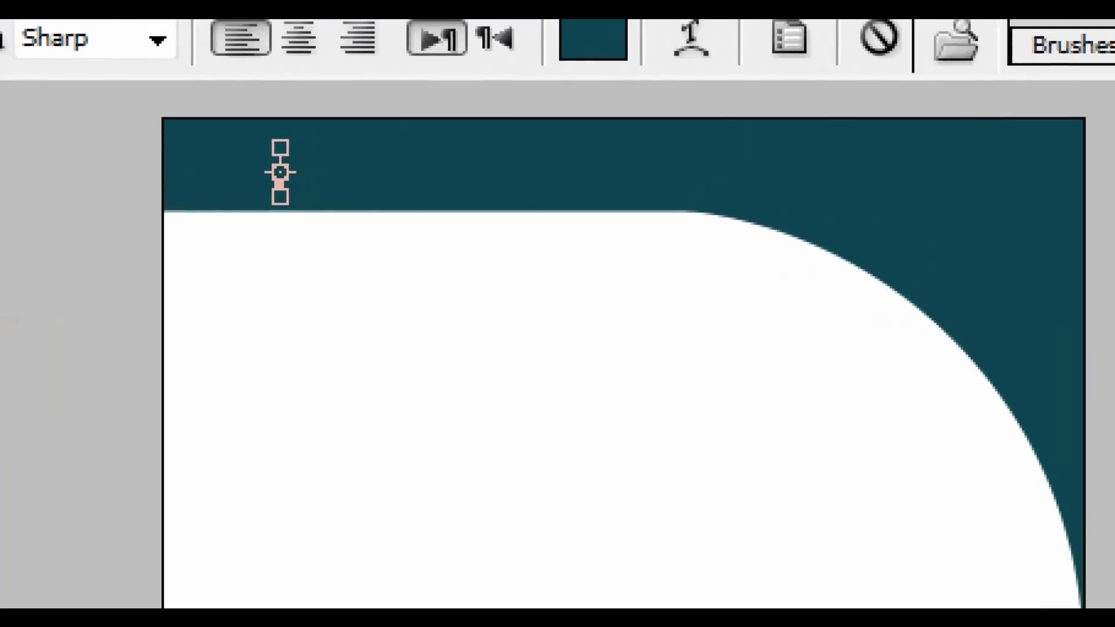
pyautogui.click(524, 86)
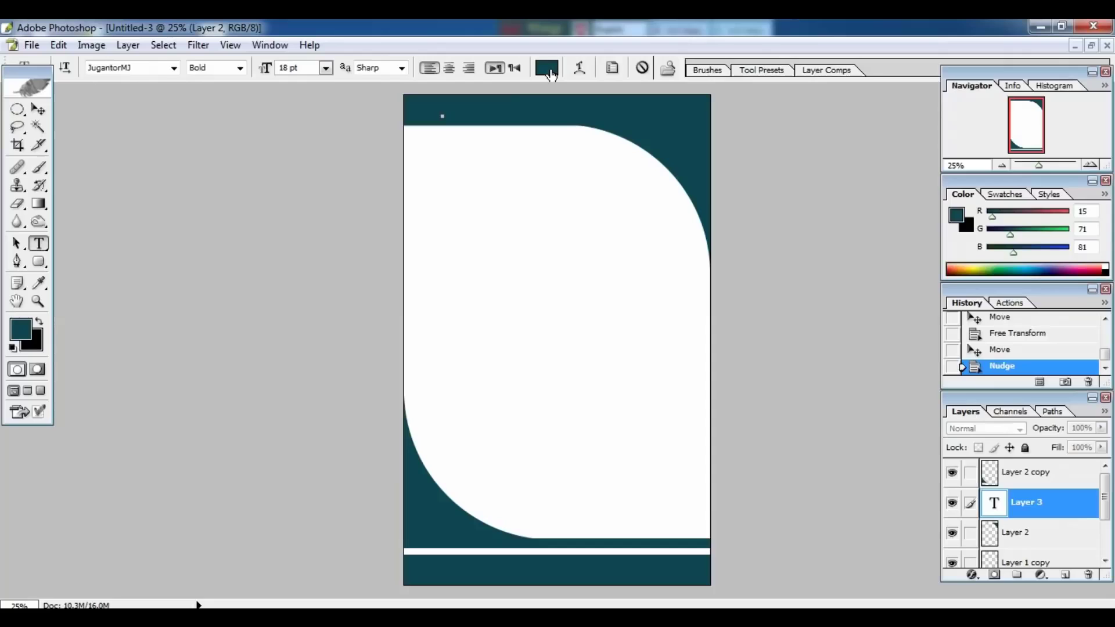
pyautogui.click(550, 71)
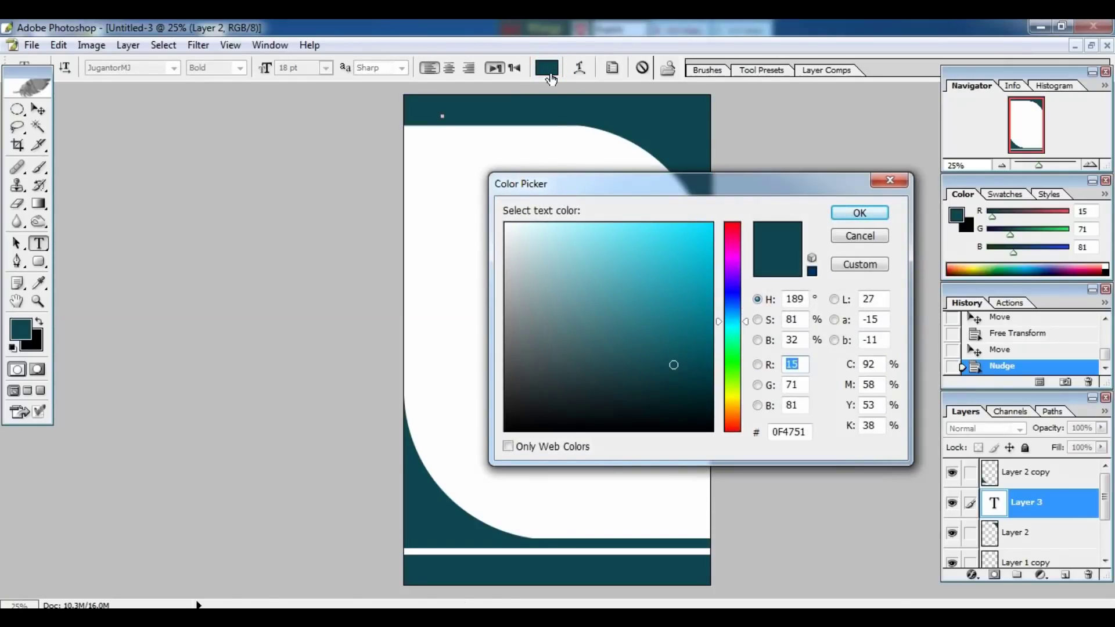
pyautogui.moveTo(519, 237); pyautogui.dragTo(513, 226)
pyautogui.click(860, 213)
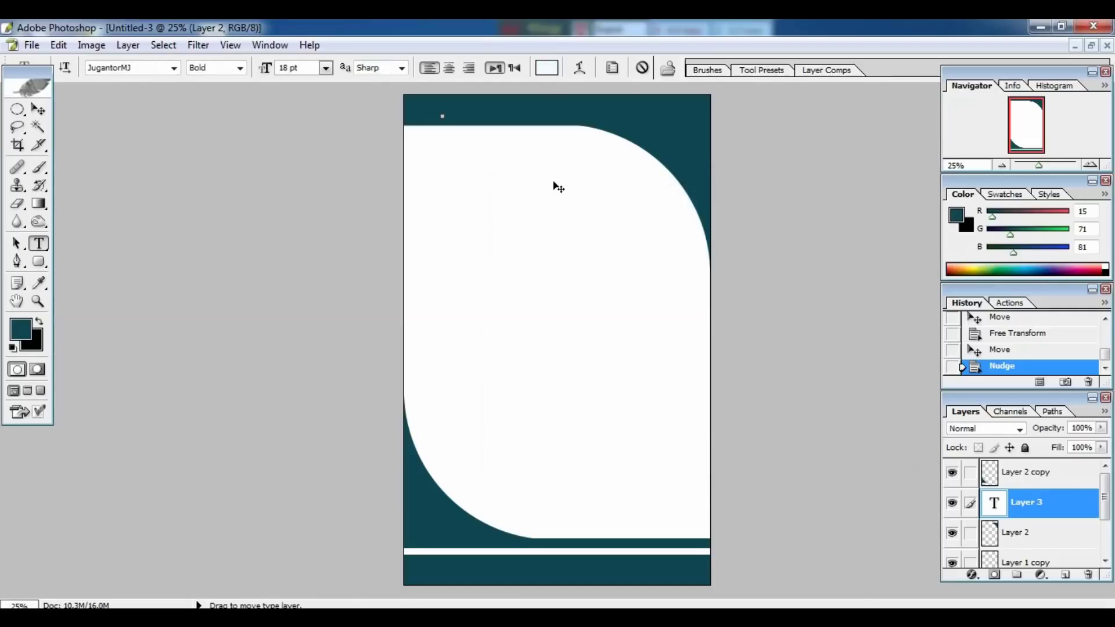
# Type the Bengali line 'বিসমিল্লাহির রাহমানির রাহীম' and change its style from Bold to Regular.
pyautogui.hotkey('ctrl', 't')
pyautogui.press('Return')
pyautogui.hotkey('ctrl', 'alt', 'b')
pyautogui.write('সমিল্লাহির রাহমা')
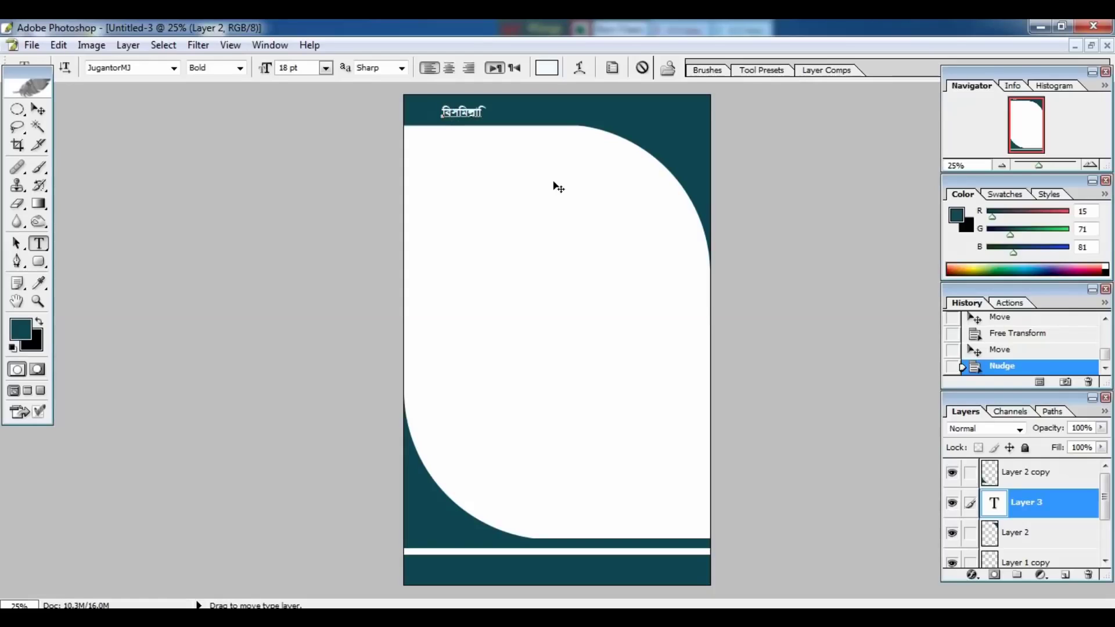
pyautogui.write('নির রাহীম')
pyautogui.hotkey('ctrl', 'a')
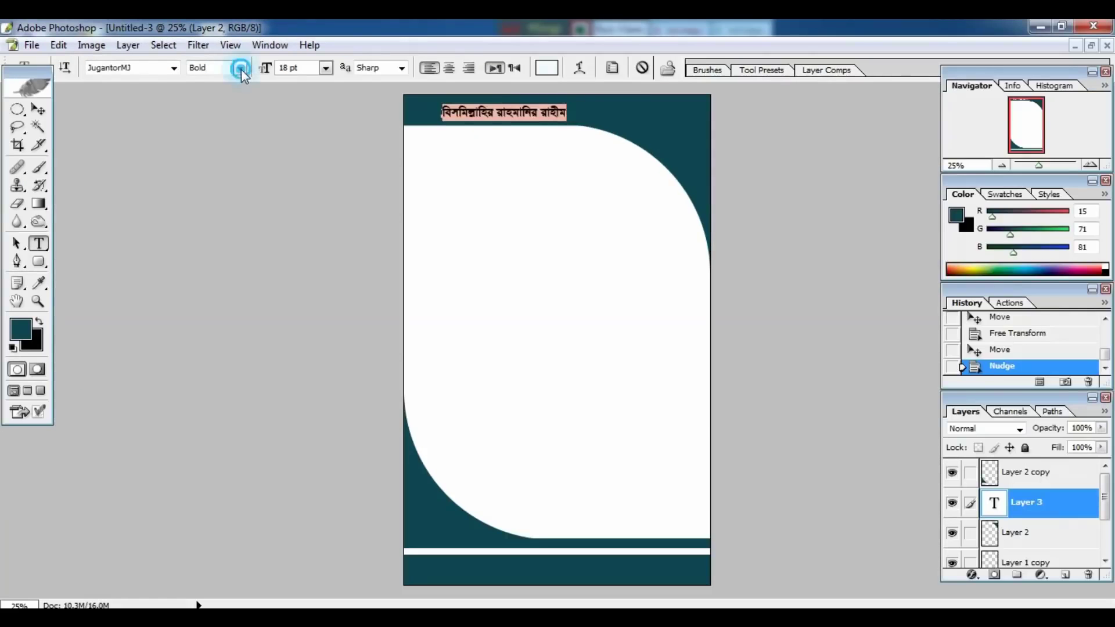
pyautogui.click(255, 99)
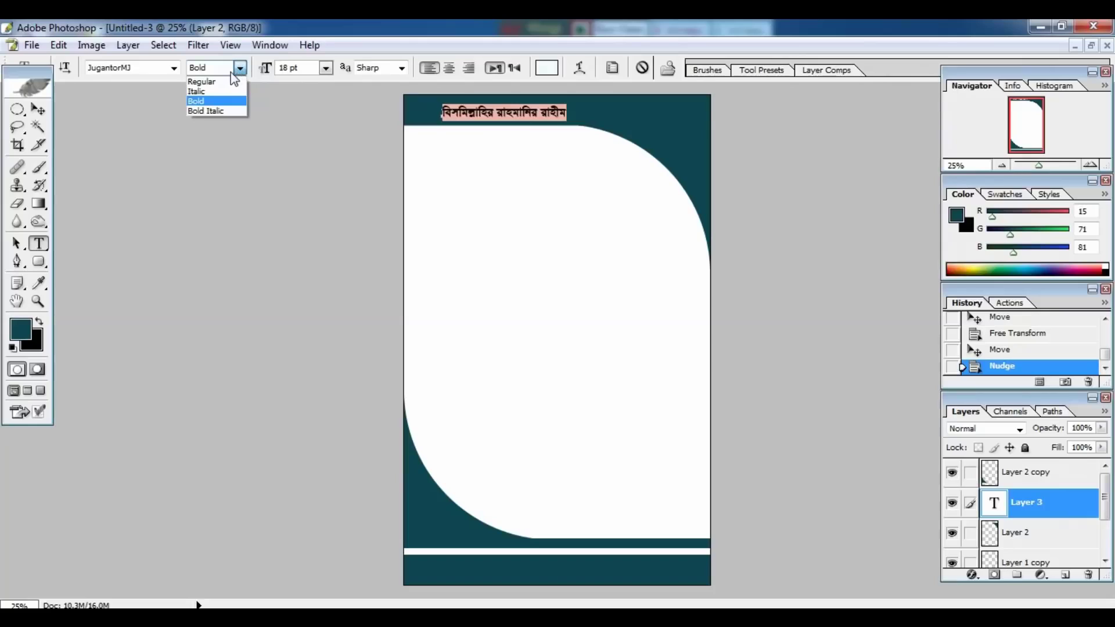
pyautogui.click(217, 81)
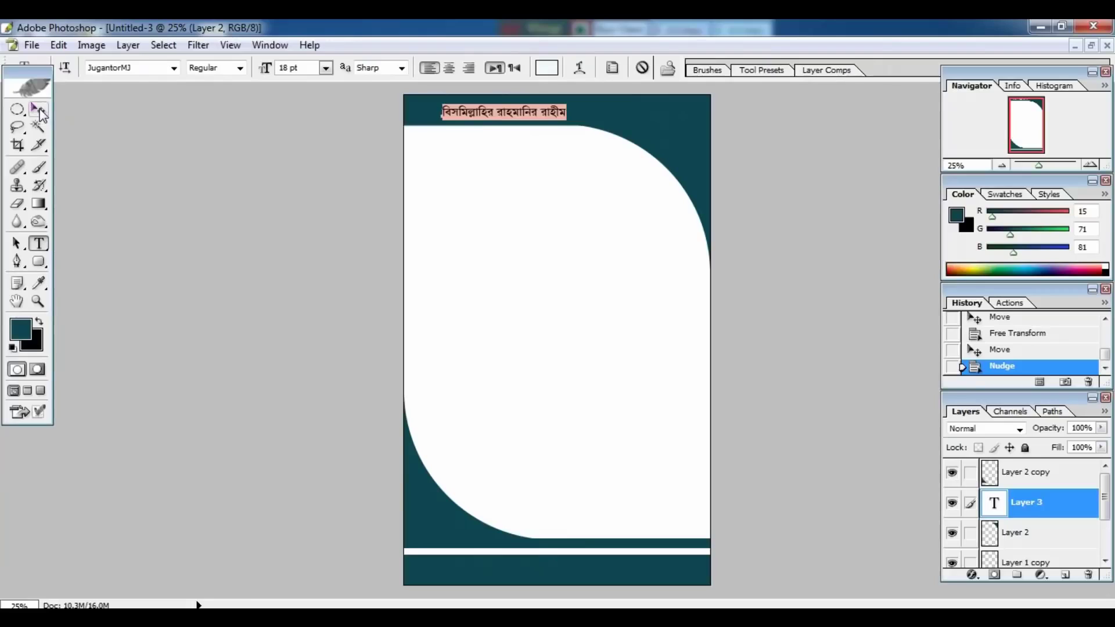
pyautogui.click(105, 105)
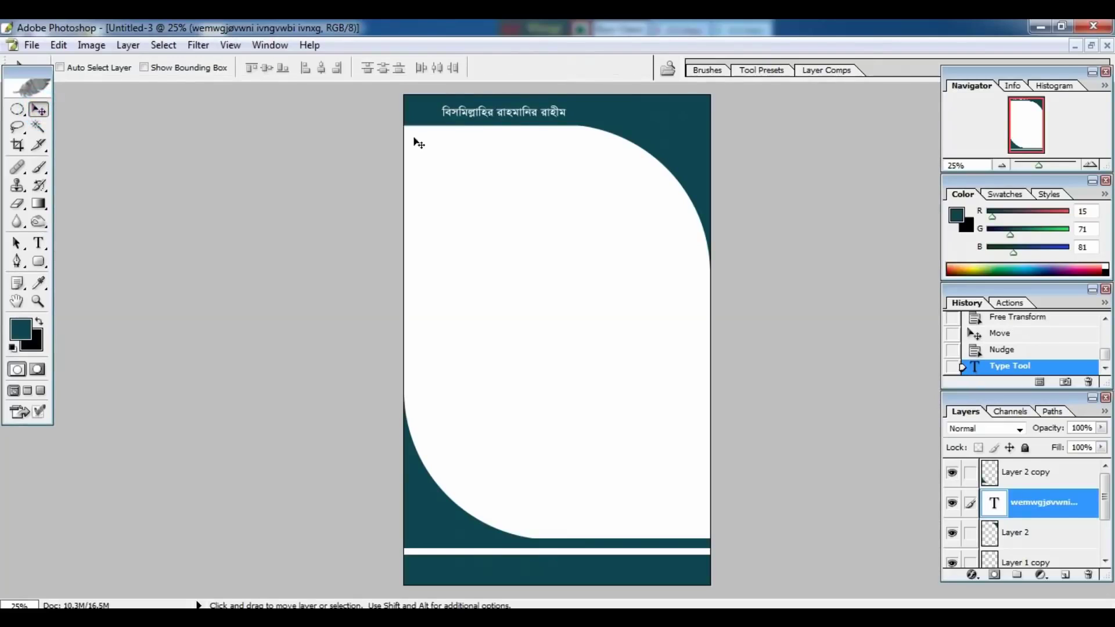
# Nudge the Bengali heading down and align it to the canvas's horizontal centre.
pyautogui.moveTo(492, 134); pyautogui.dragTo(536, 129)
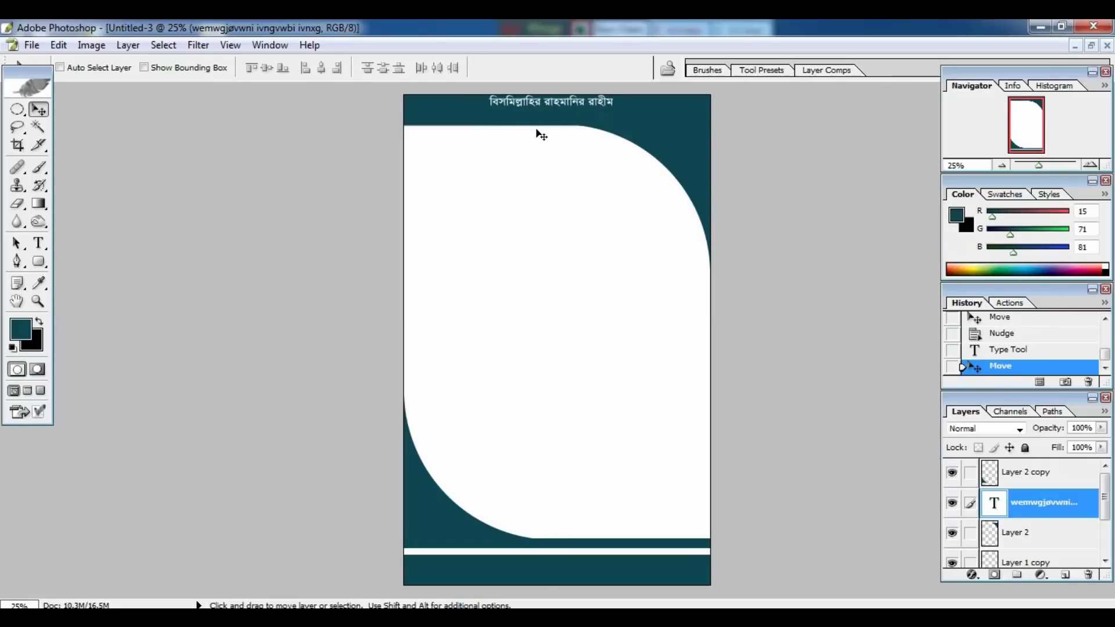
pyautogui.press('Down')
pyautogui.press('Down')
pyautogui.press('Down')
pyautogui.press('Down')
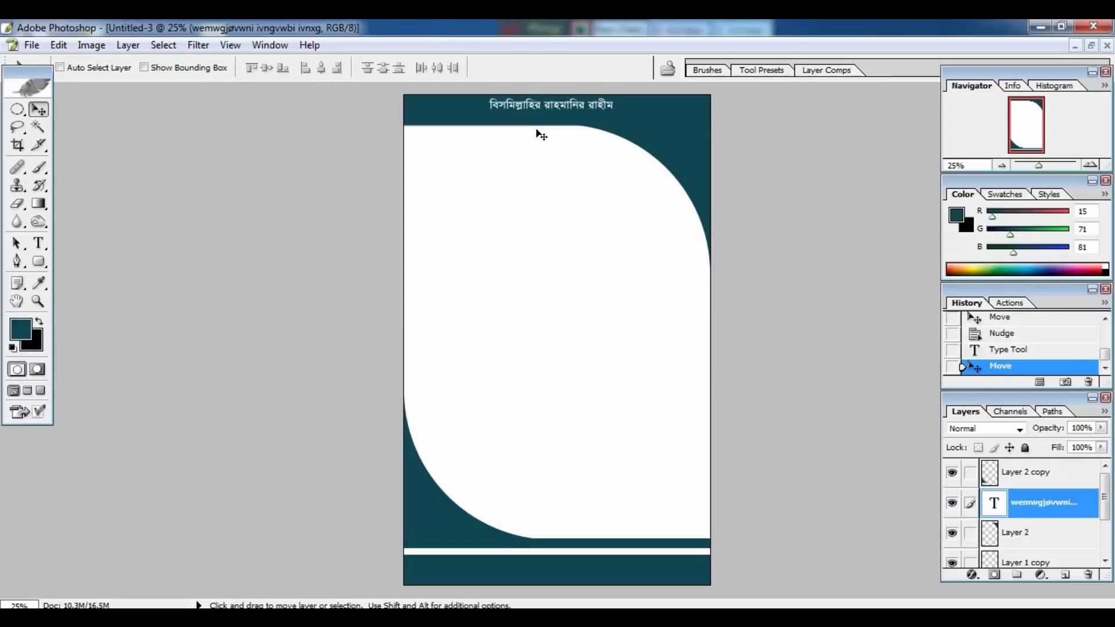
pyautogui.hotkey('ctrl', 'a')
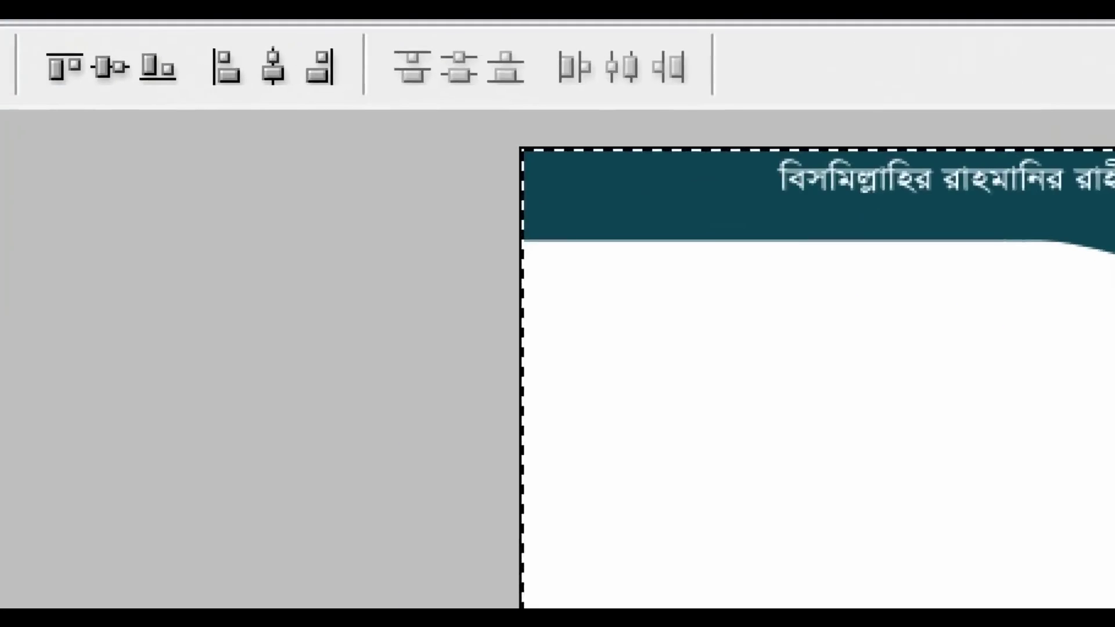
pyautogui.click(337, 68)
pyautogui.click(288, 74)
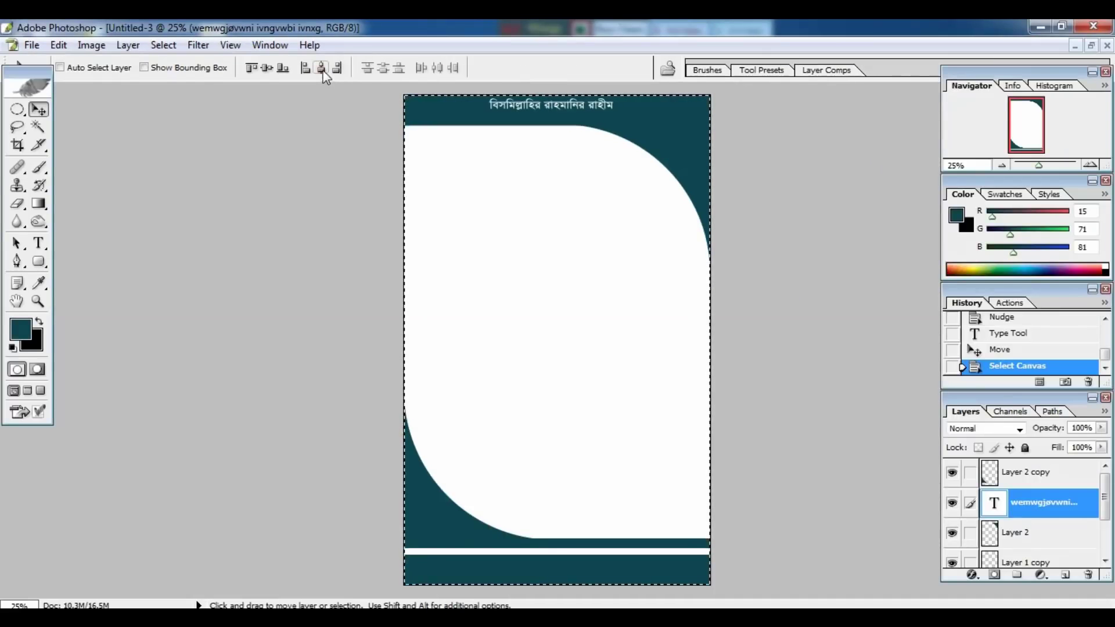
pyautogui.click(288, 76)
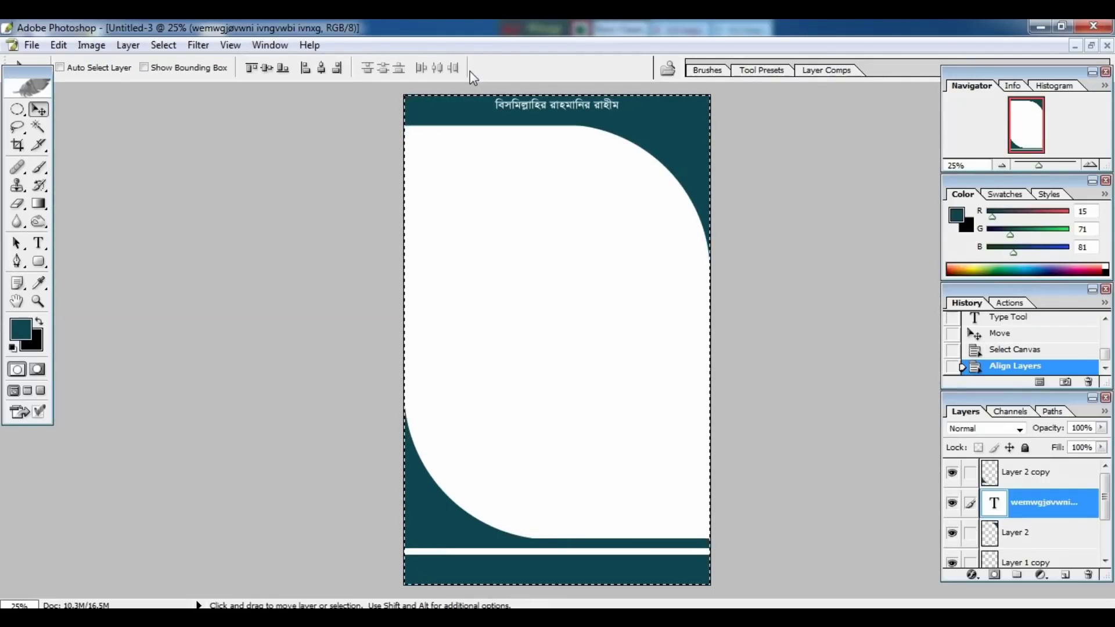
pyautogui.hotkey('ctrl', 'd')
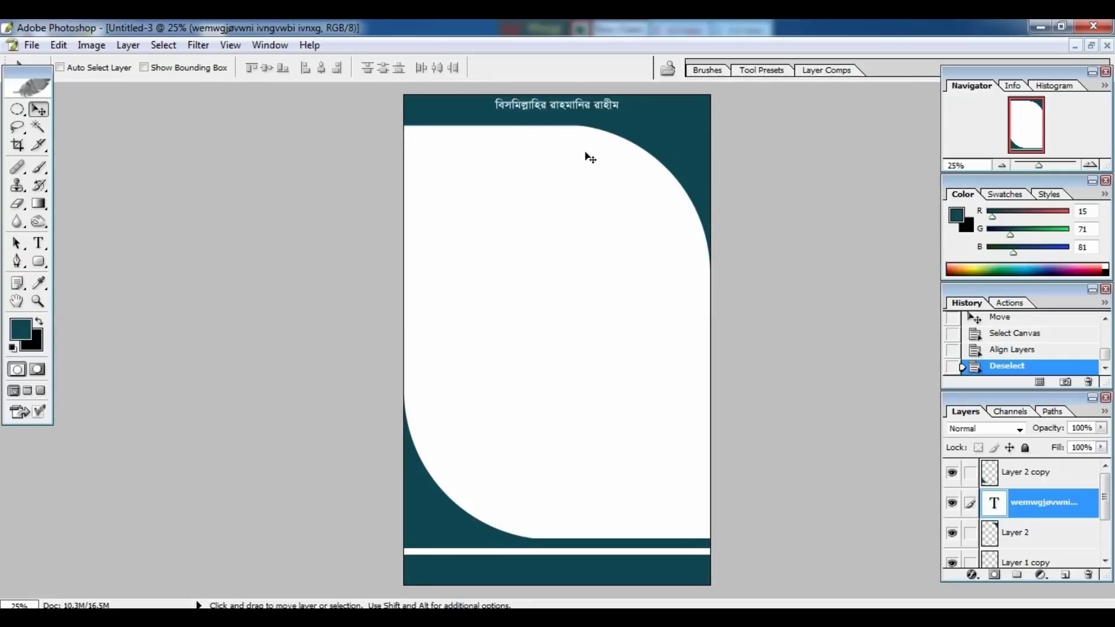
# Type the mobile and bKash phone number lines at the header's top-right.
pyautogui.click(38, 243)
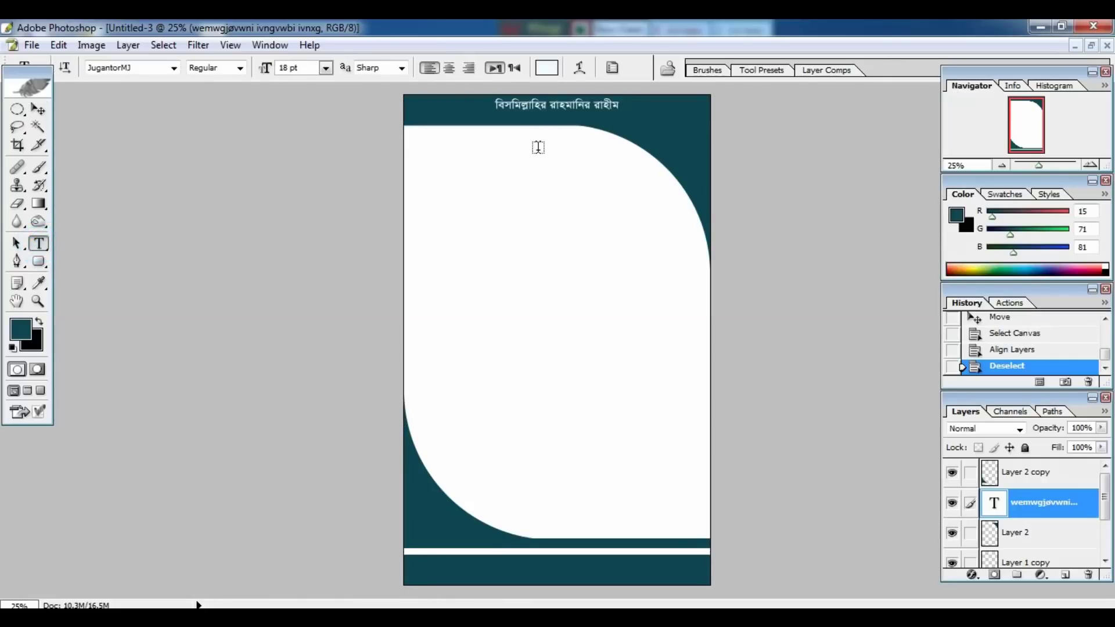
pyautogui.click(630, 112)
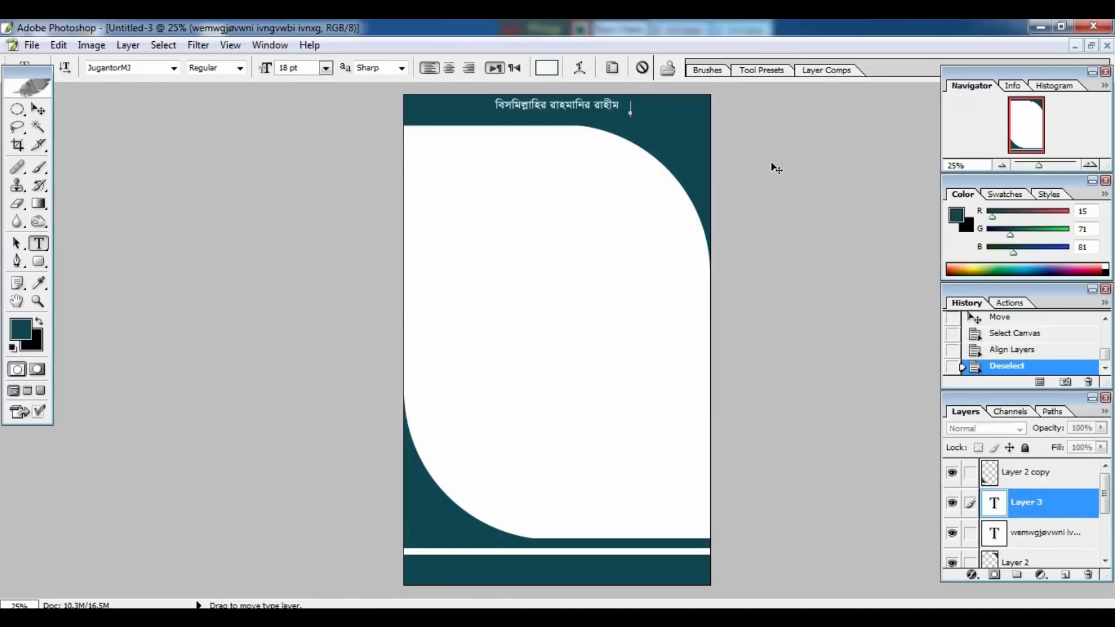
pyautogui.write('েমাব')
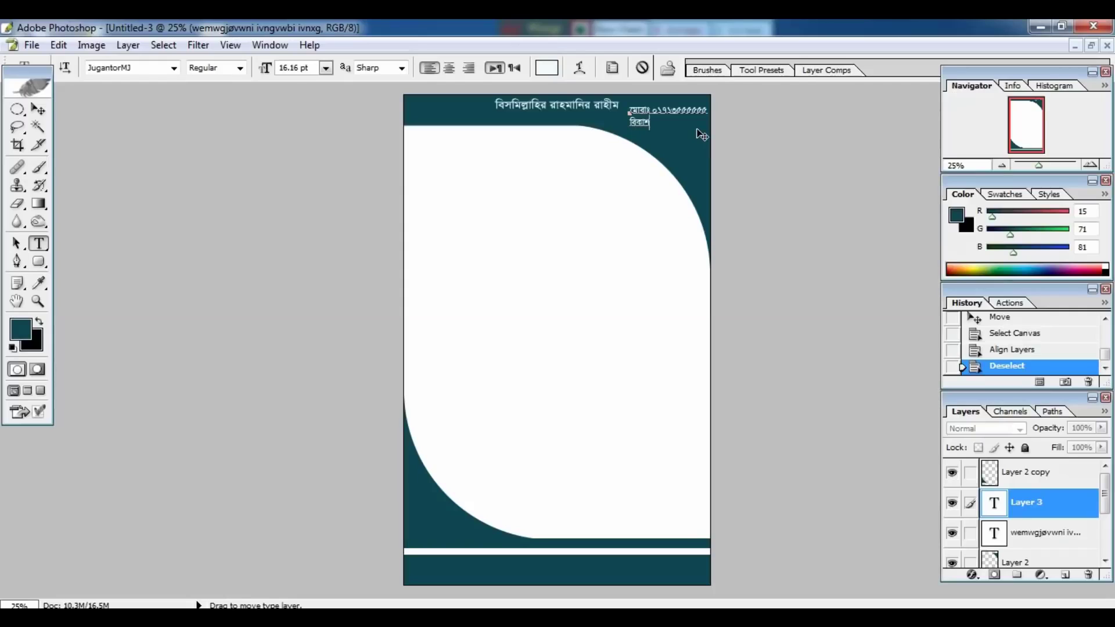
pyautogui.click(40, 111)
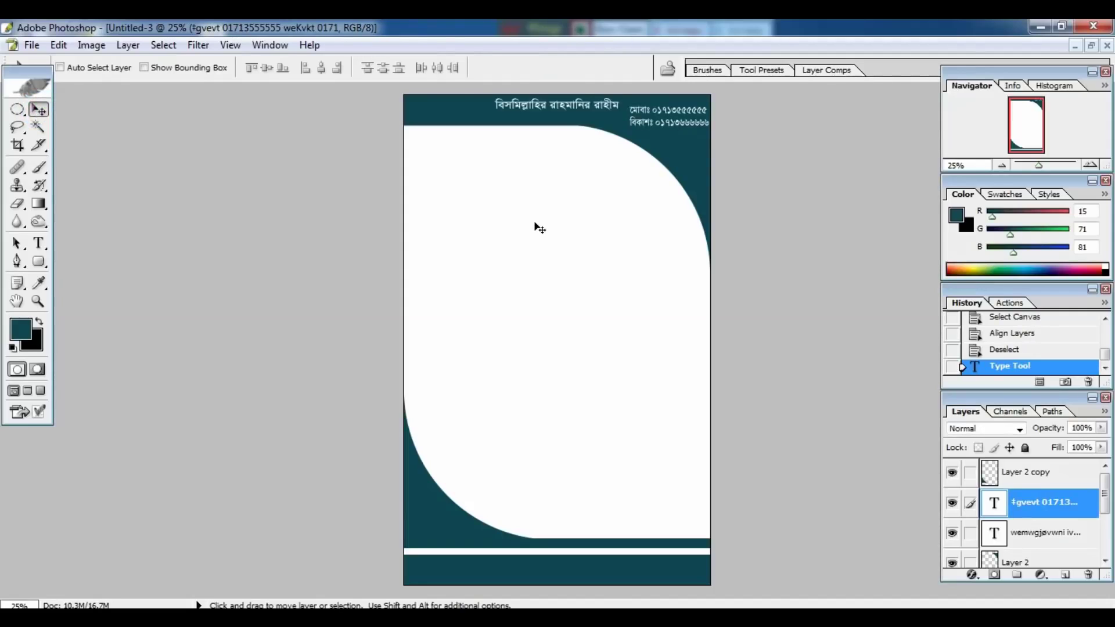
pyautogui.hotkey('ctrl', '+')
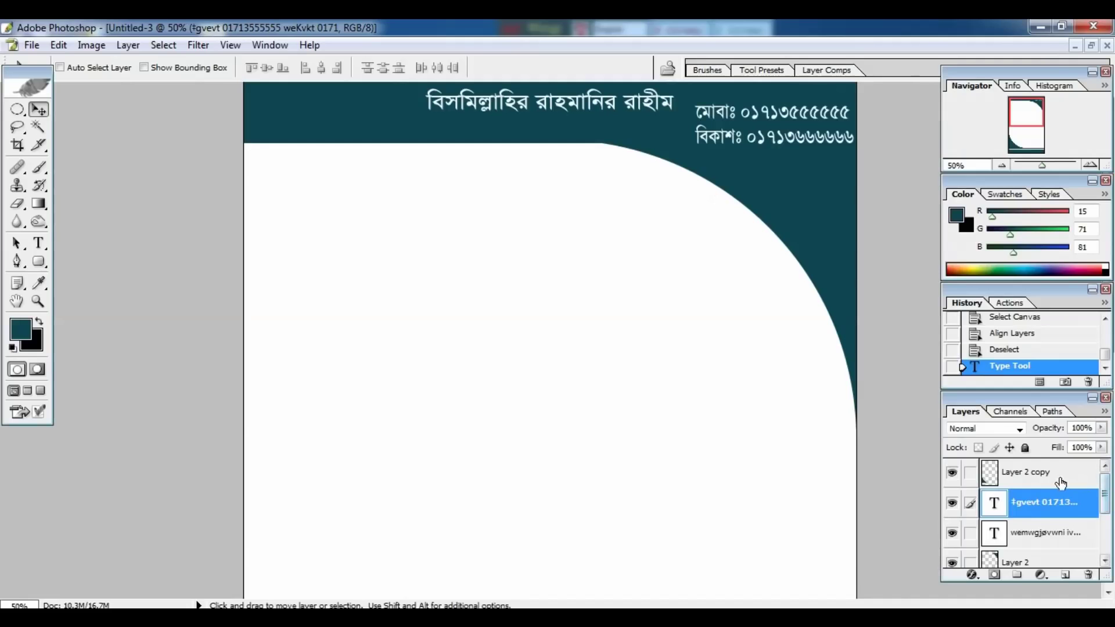
# Create a new empty layer above Layer 2 copy.
pyautogui.click(1058, 482)
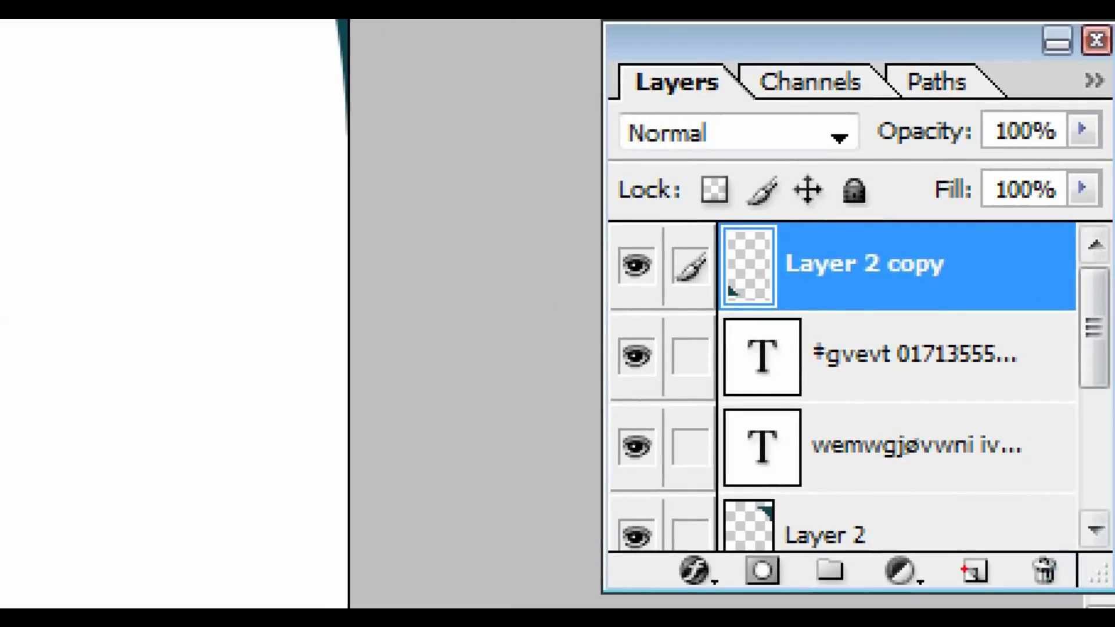
pyautogui.rightClick(1064, 569)
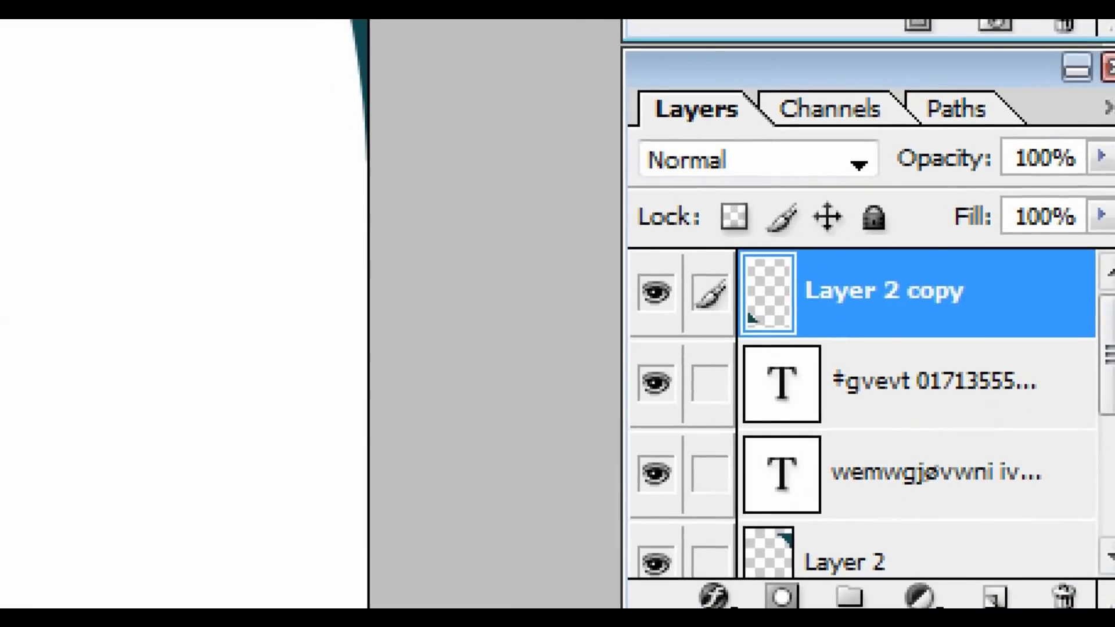
pyautogui.click(1040, 535)
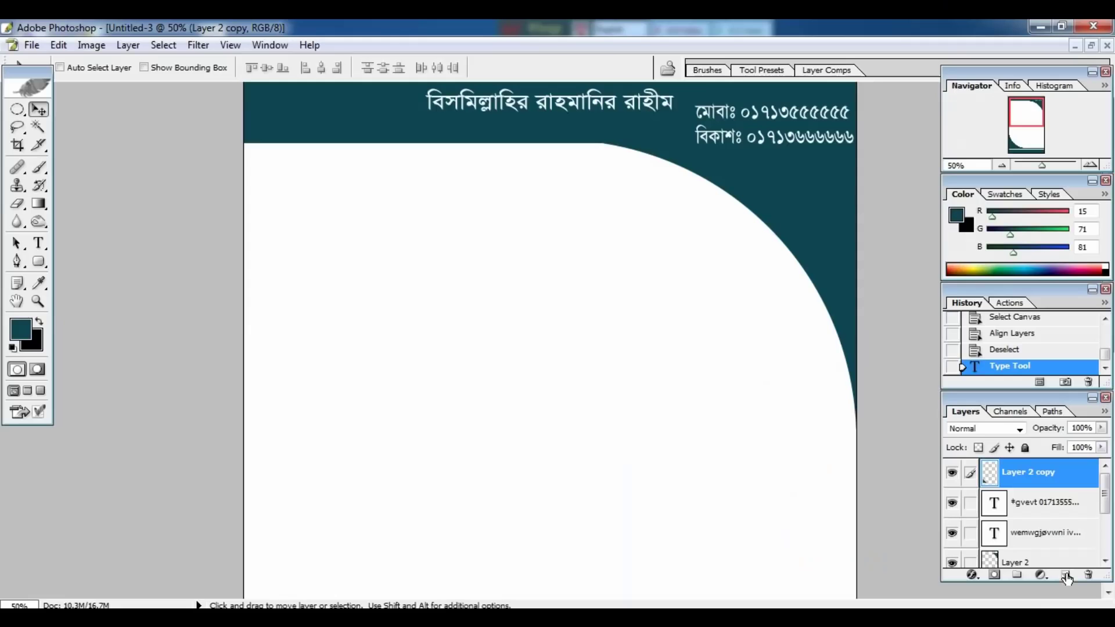
pyautogui.click(994, 596)
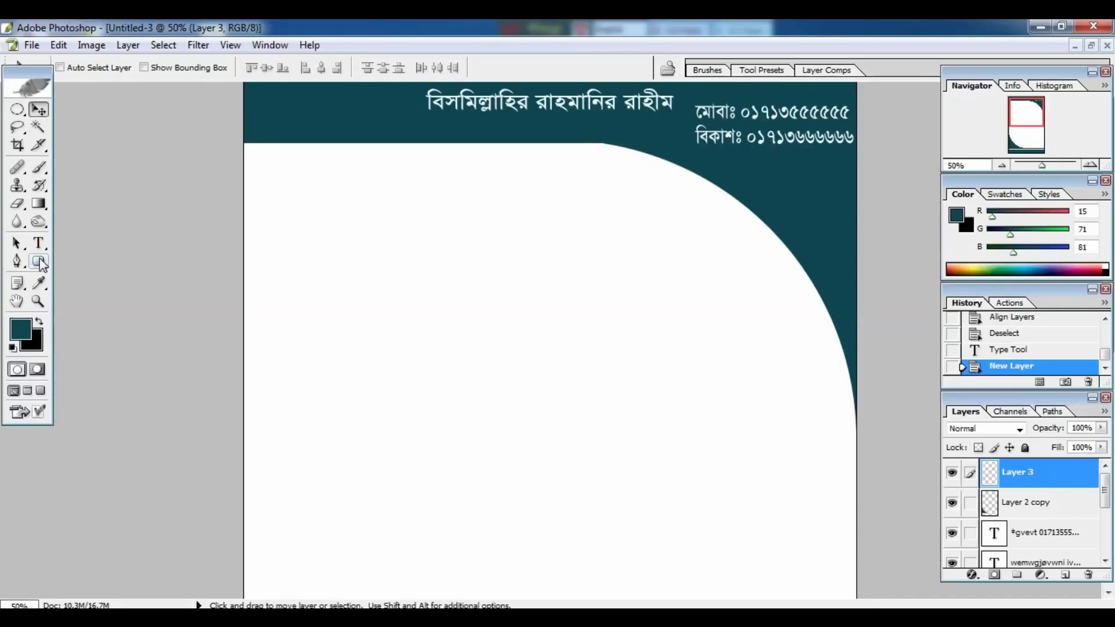
# Set the Rounded Rectangle corner radius to 100 px and undo the test box.
pyautogui.click(39, 262)
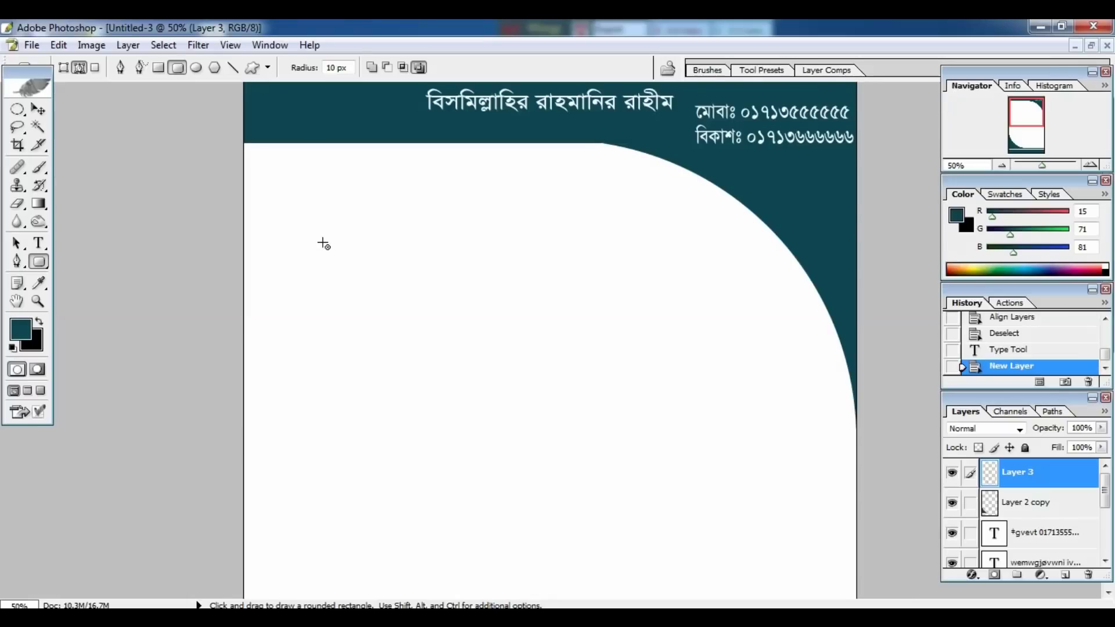
pyautogui.moveTo(323, 243); pyautogui.dragTo(401, 278)
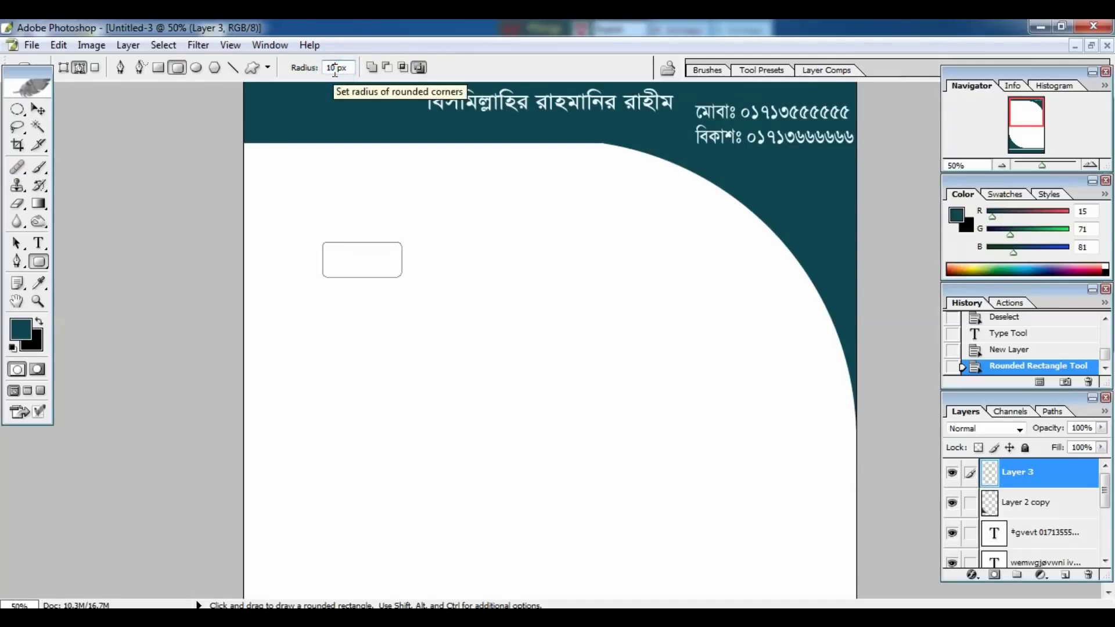
pyautogui.click(334, 68)
pyautogui.write('0')
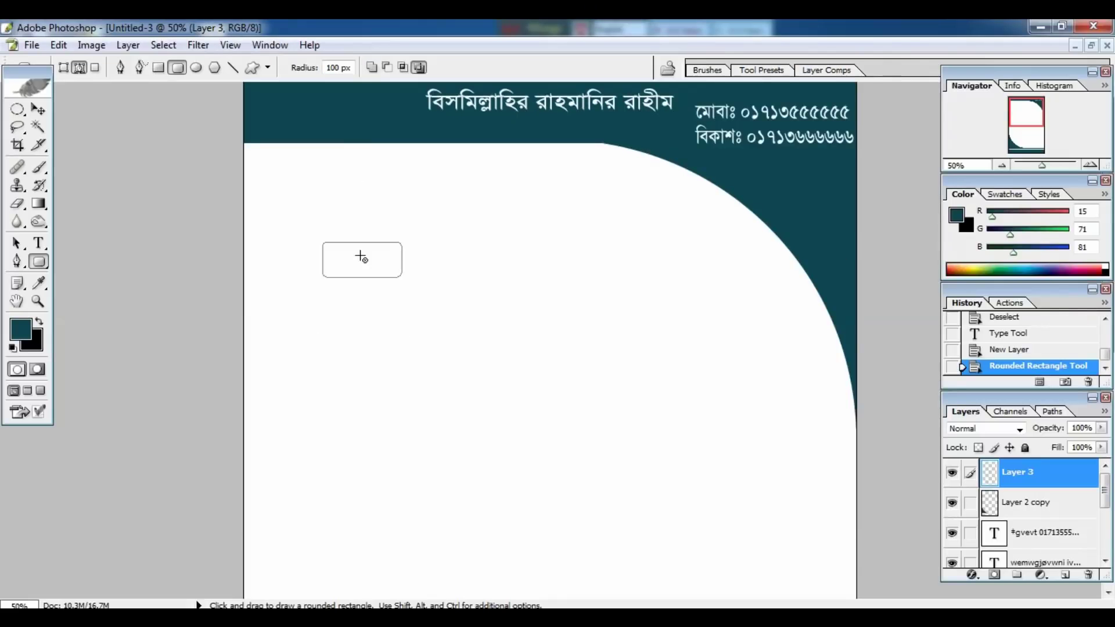
pyautogui.click(361, 257)
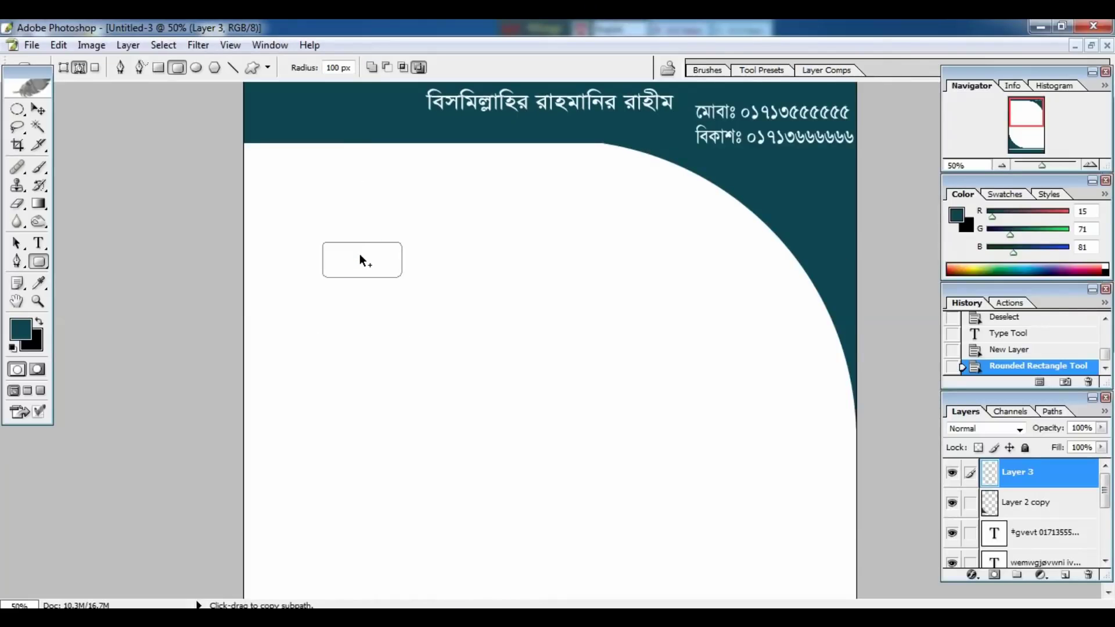
pyautogui.hotkey('ctrl', 'alt', 'z')
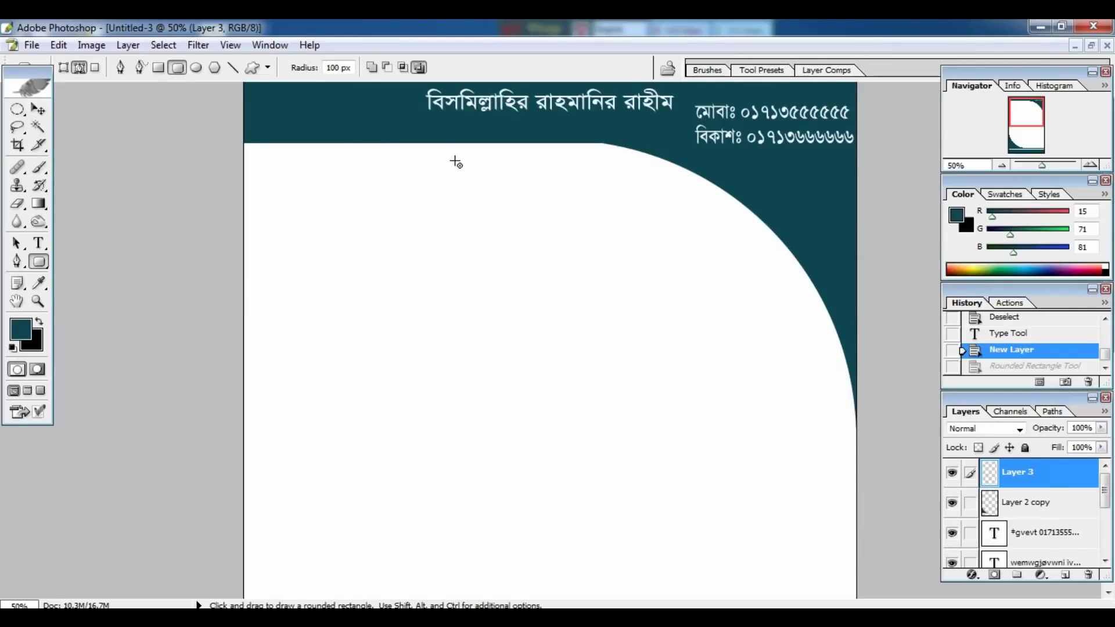
# Draw a rounded box below the header and fill it solid dark teal.
pyautogui.moveTo(455, 161); pyautogui.dragTo(579, 196)
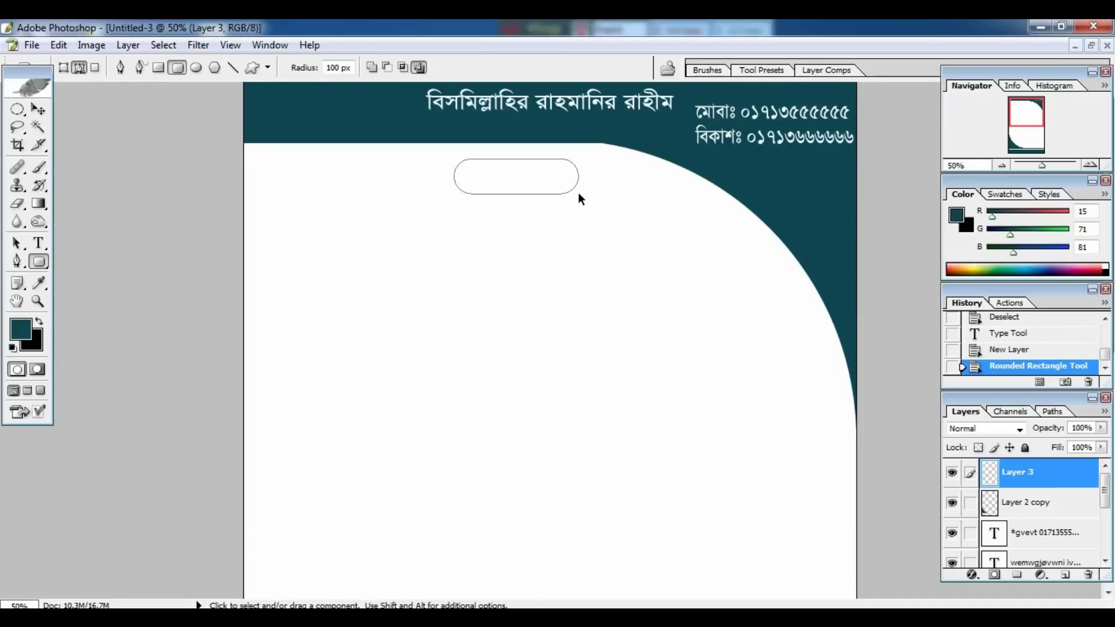
pyautogui.hotkey('ctrl', 'Return')
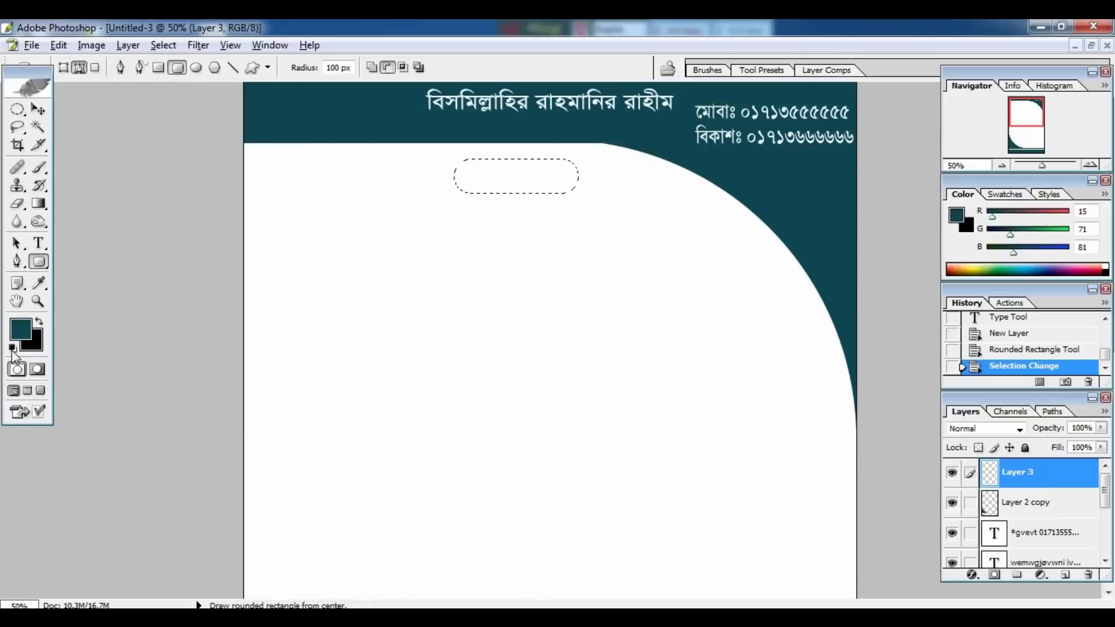
pyautogui.hotkey('alt', 'BackSpace')
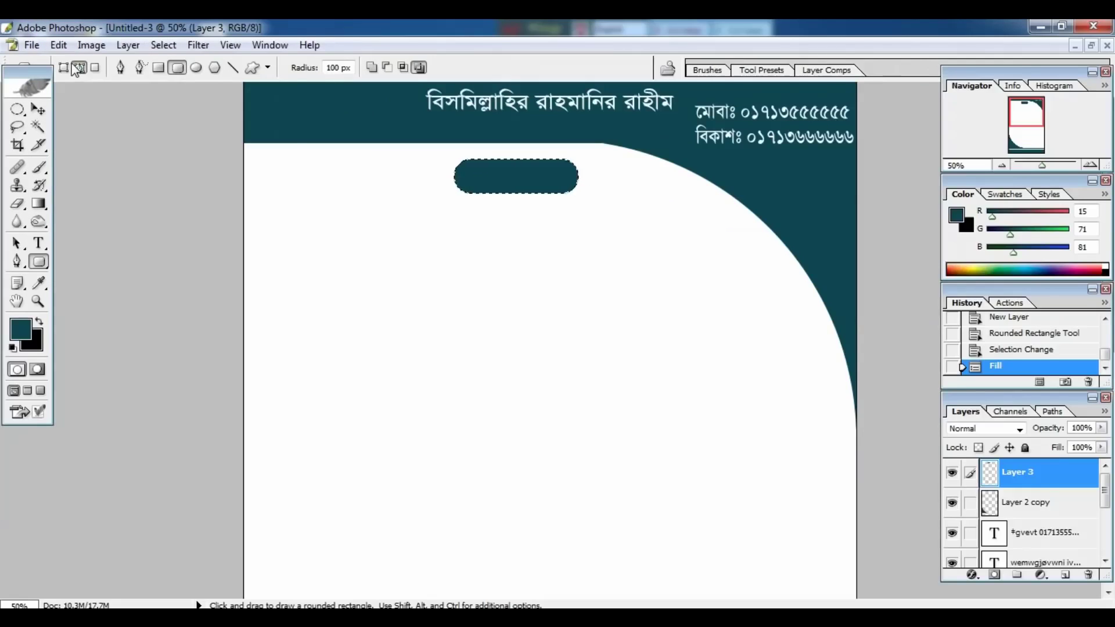
pyautogui.click(58, 44)
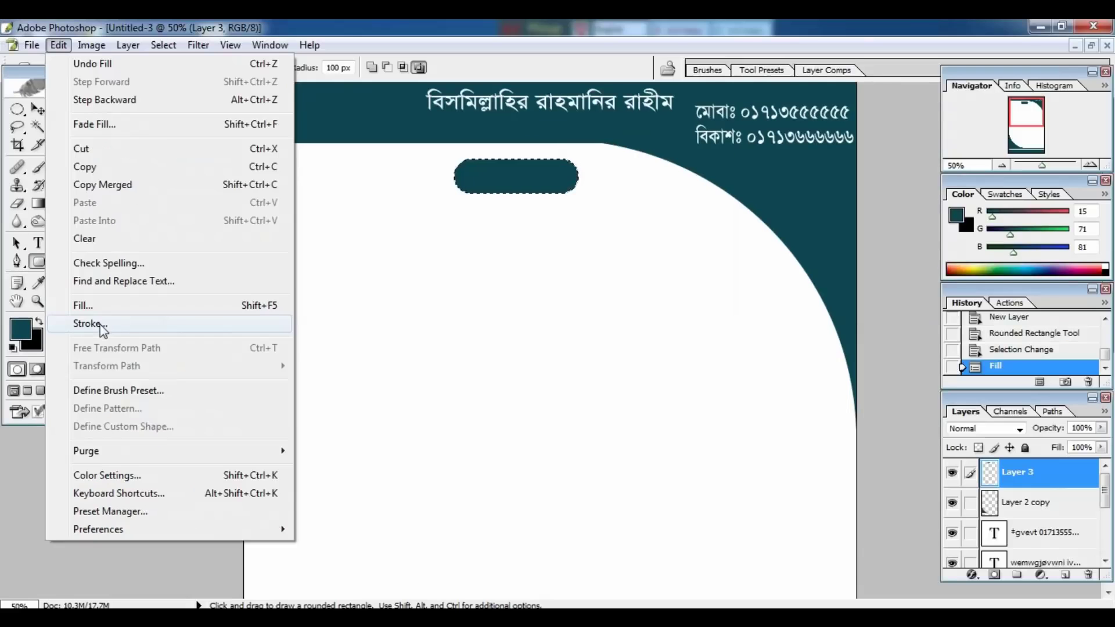
# Stroke the teal pill selection with a 3 px black outline.
pyautogui.click(116, 325)
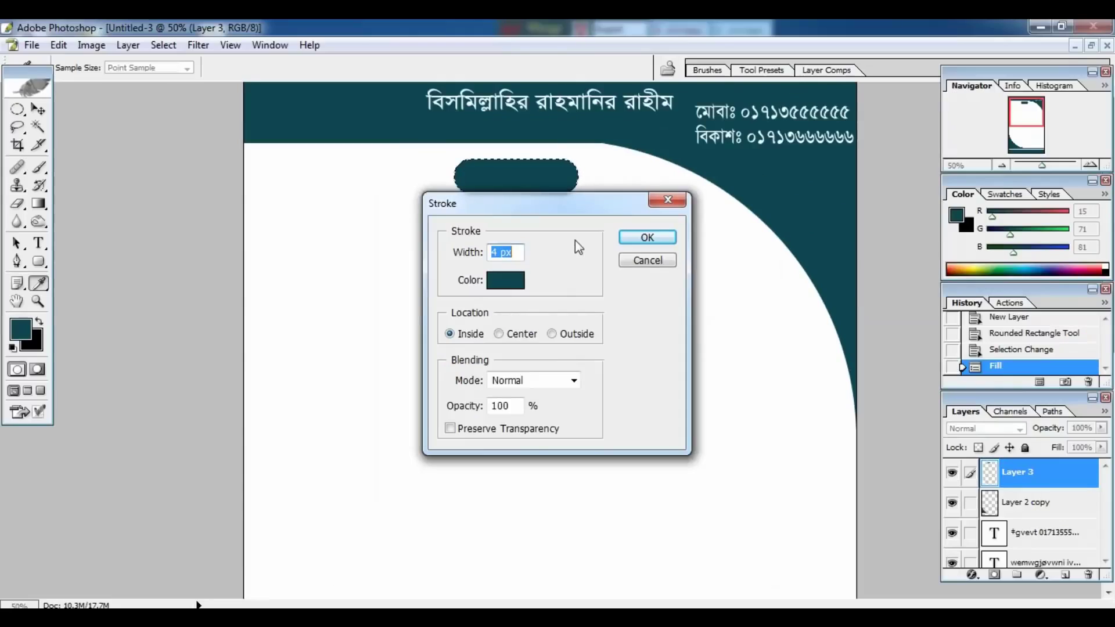
pyautogui.moveTo(499, 255); pyautogui.dragTo(483, 262)
pyautogui.write('3')
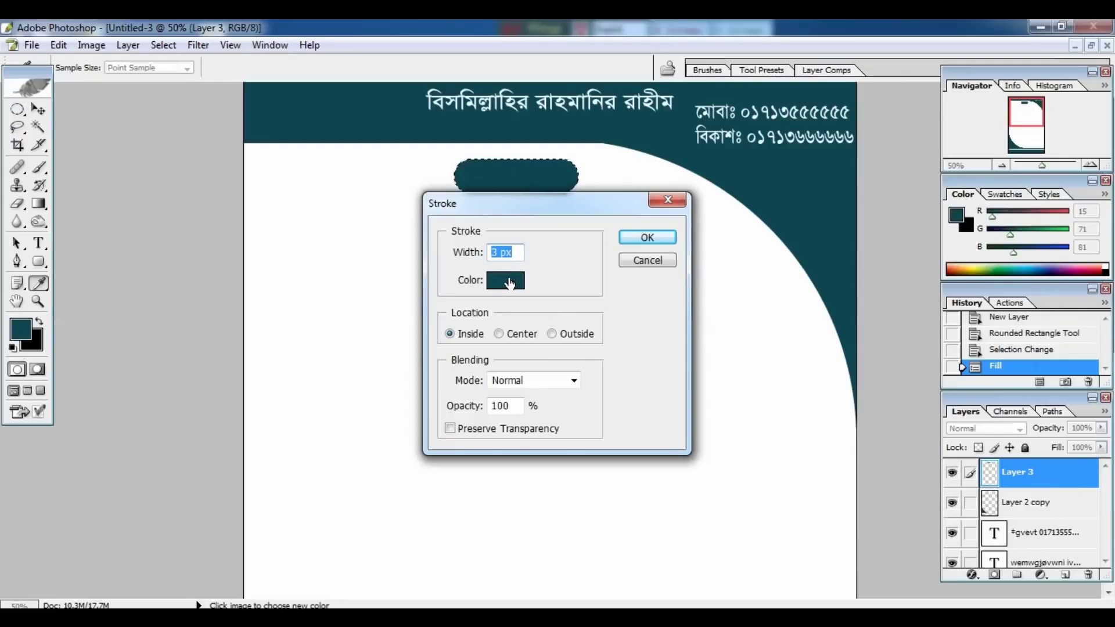
pyautogui.click(469, 278)
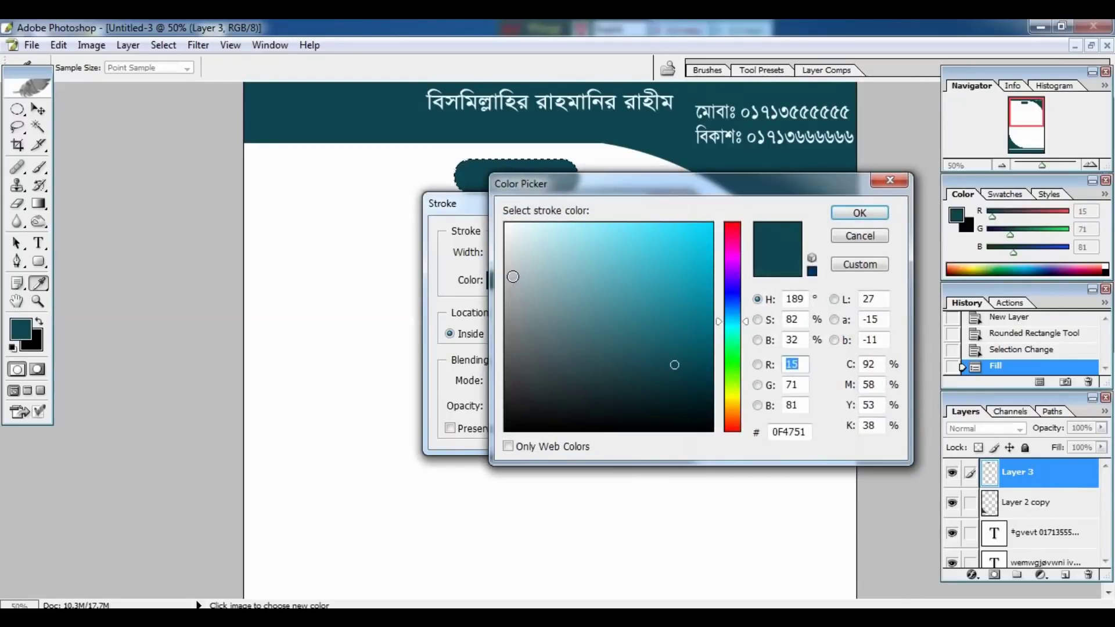
pyautogui.moveTo(527, 403); pyautogui.dragTo(522, 435)
pyautogui.click(853, 215)
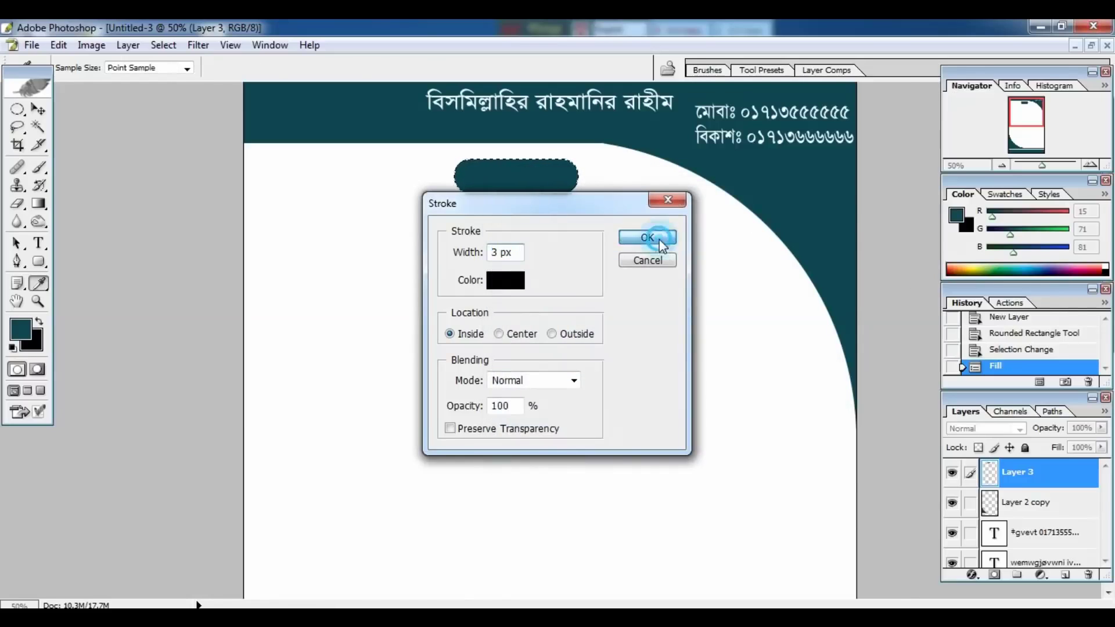
pyautogui.click(660, 239)
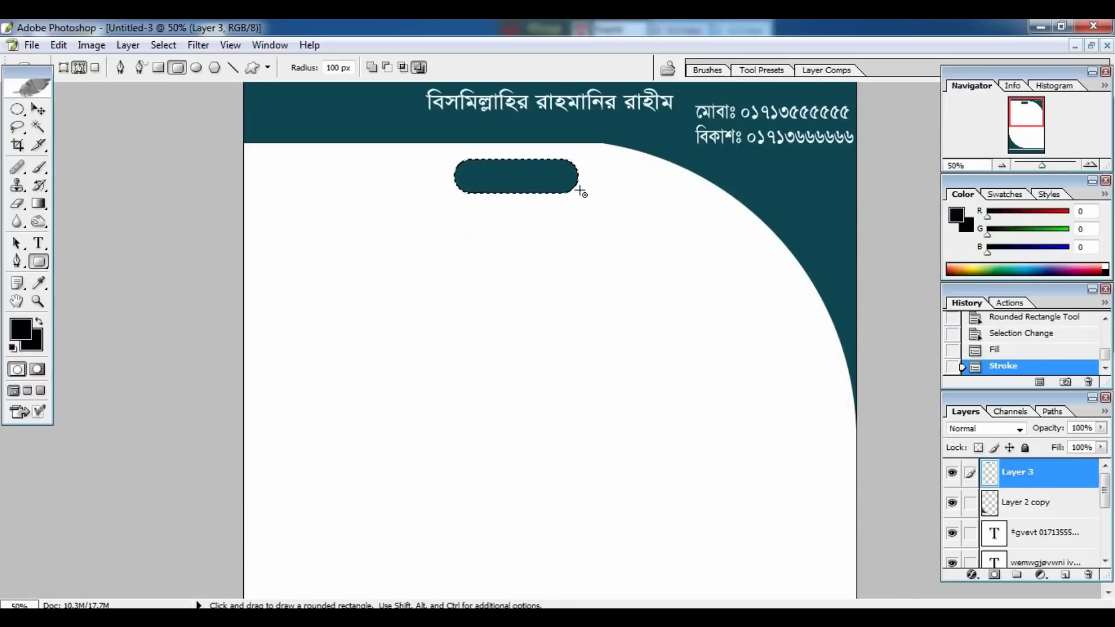
# Deselect and move the teal pill up closer to the header.
pyautogui.hotkey('ctrl', 'd')
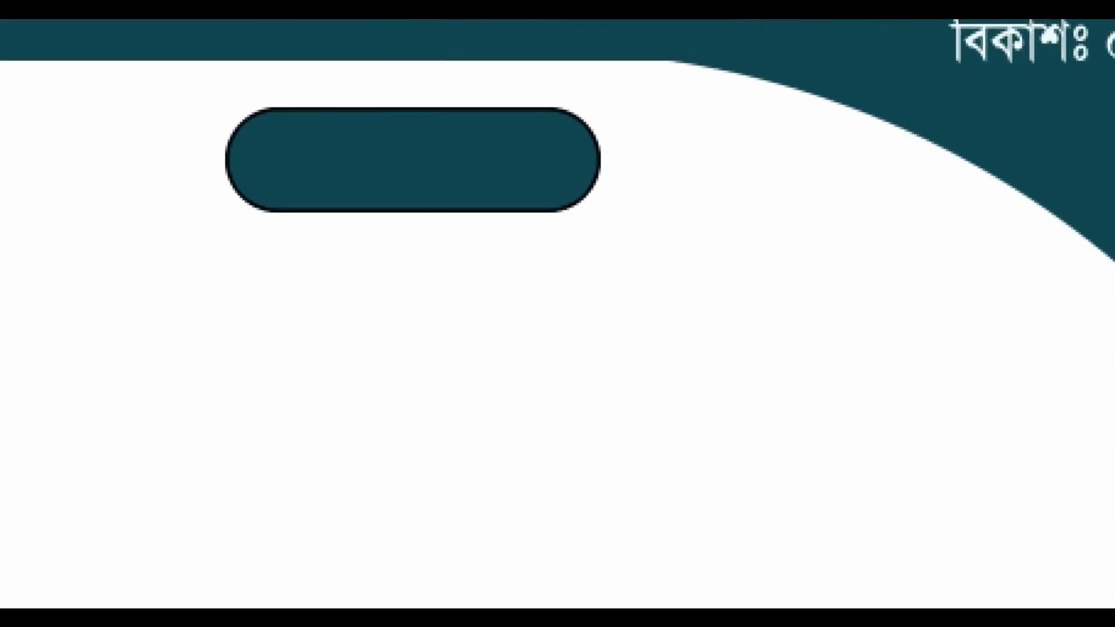
pyautogui.click(559, 181)
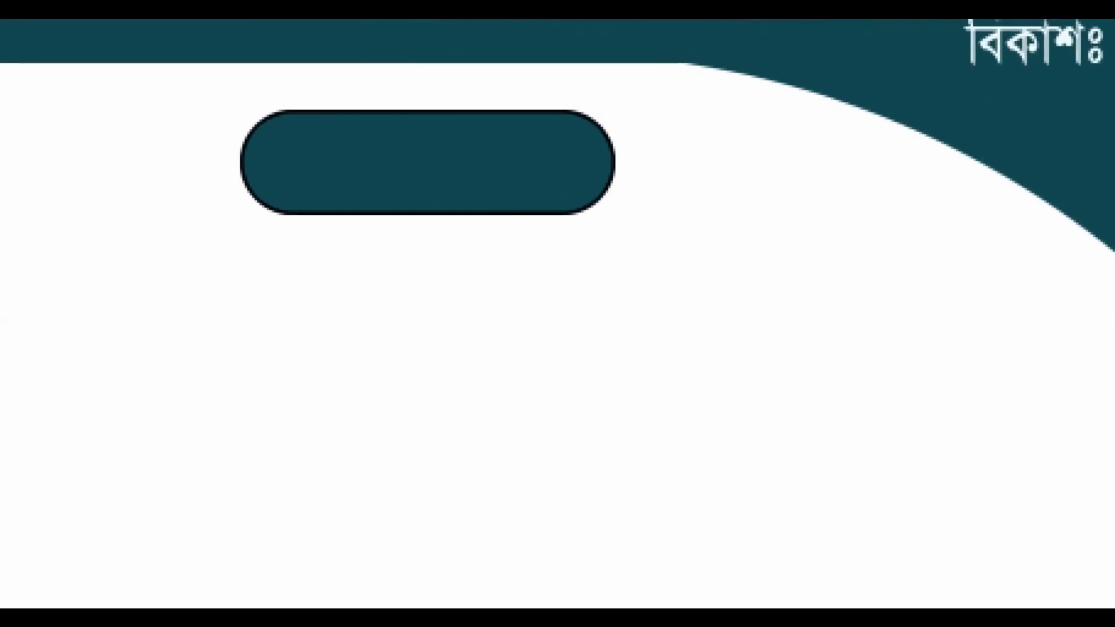
pyautogui.moveTo(503, 216); pyautogui.dragTo(575, 307)
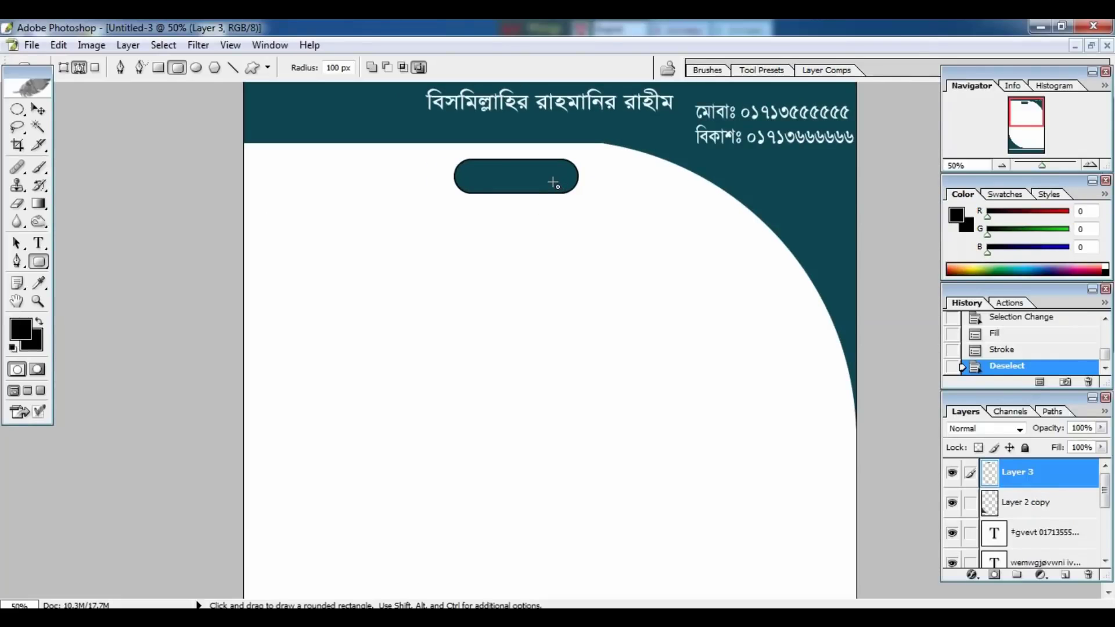
pyautogui.press('v')
pyautogui.moveTo(552, 181); pyautogui.dragTo(569, 172)
# Label the pill 'ক্যাশ মেমো' in near-white text.
pyautogui.press('t')
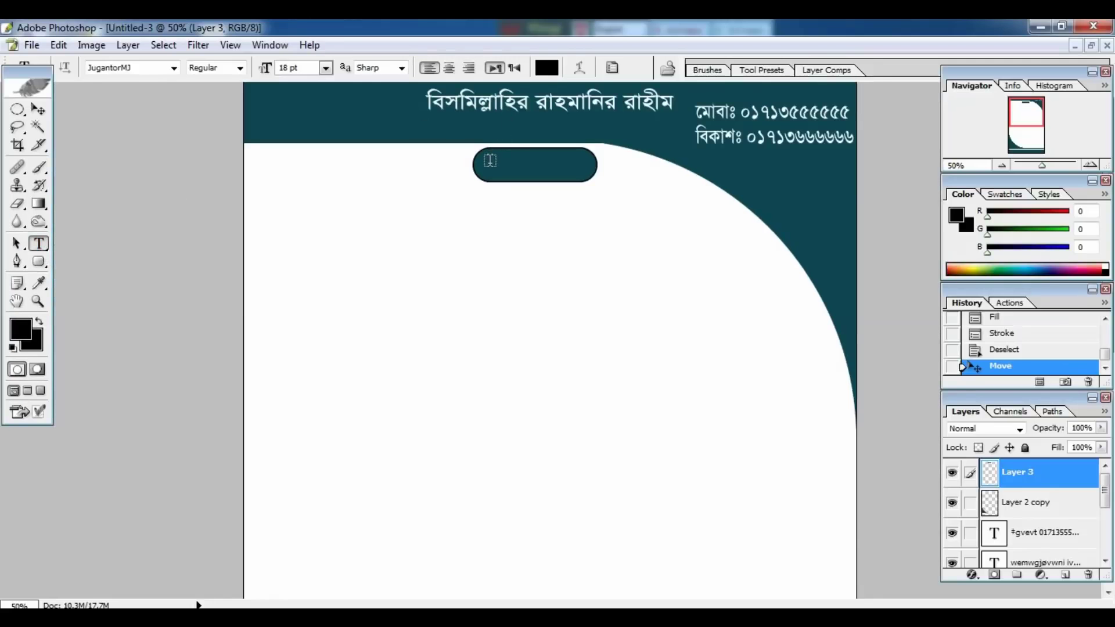
pyautogui.click(491, 161)
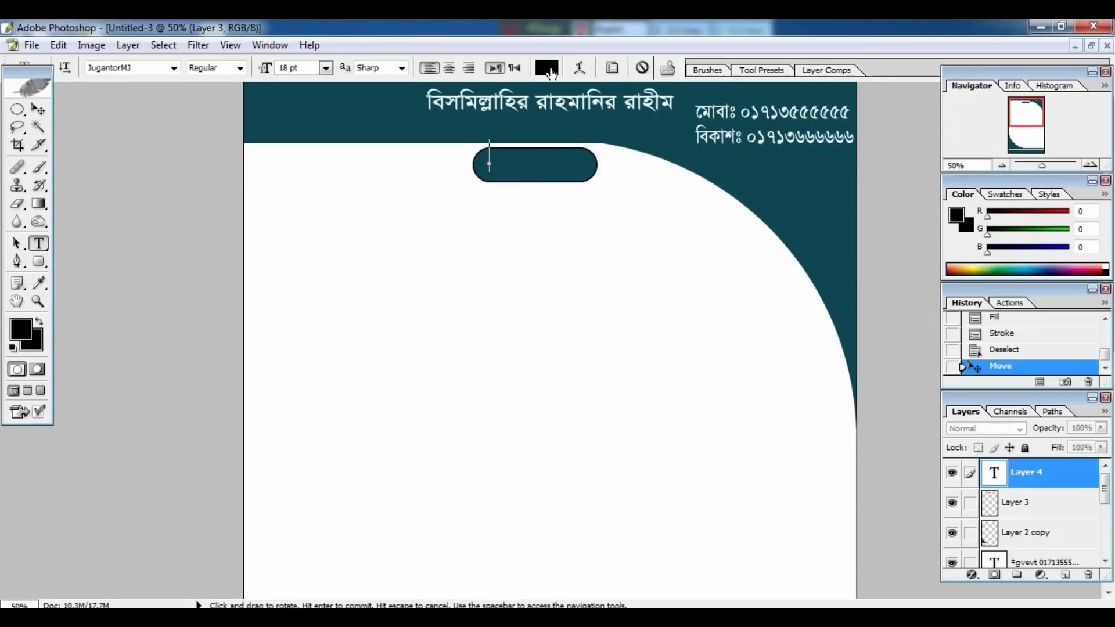
pyautogui.click(548, 68)
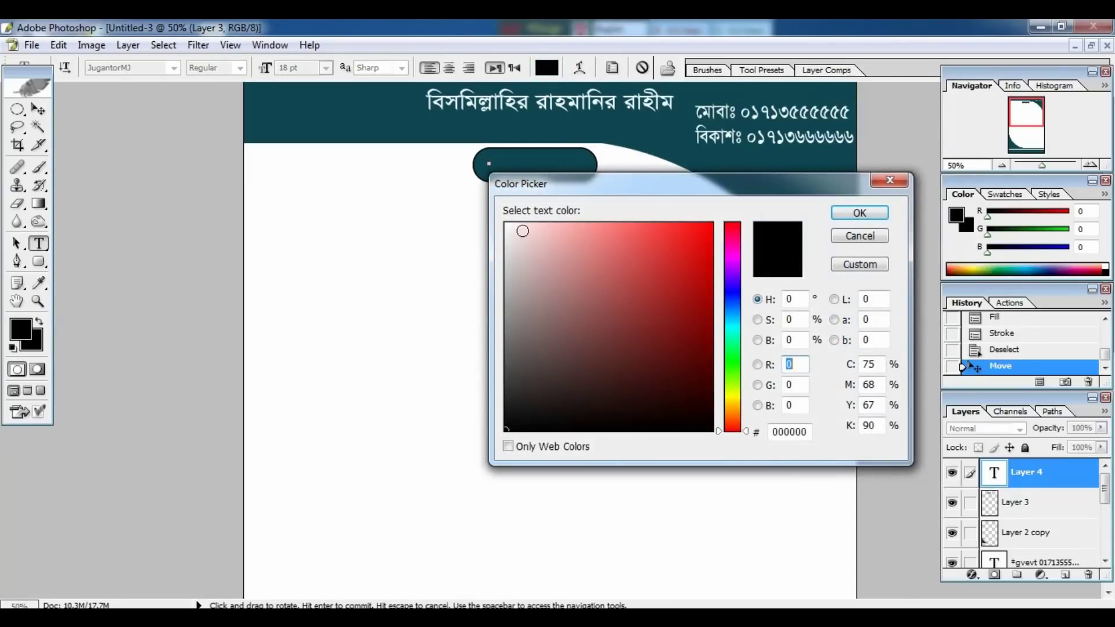
pyautogui.click(508, 224)
pyautogui.click(858, 212)
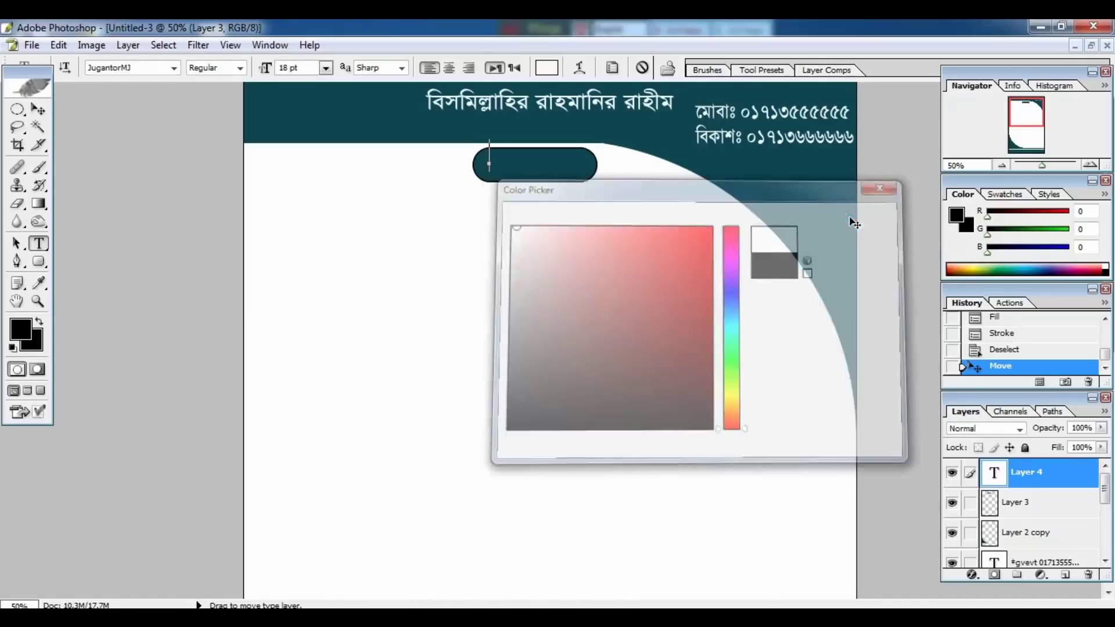
pyautogui.keyDown('ctrl'); pyautogui.click(566, 217); pyautogui.keyUp('ctrl')
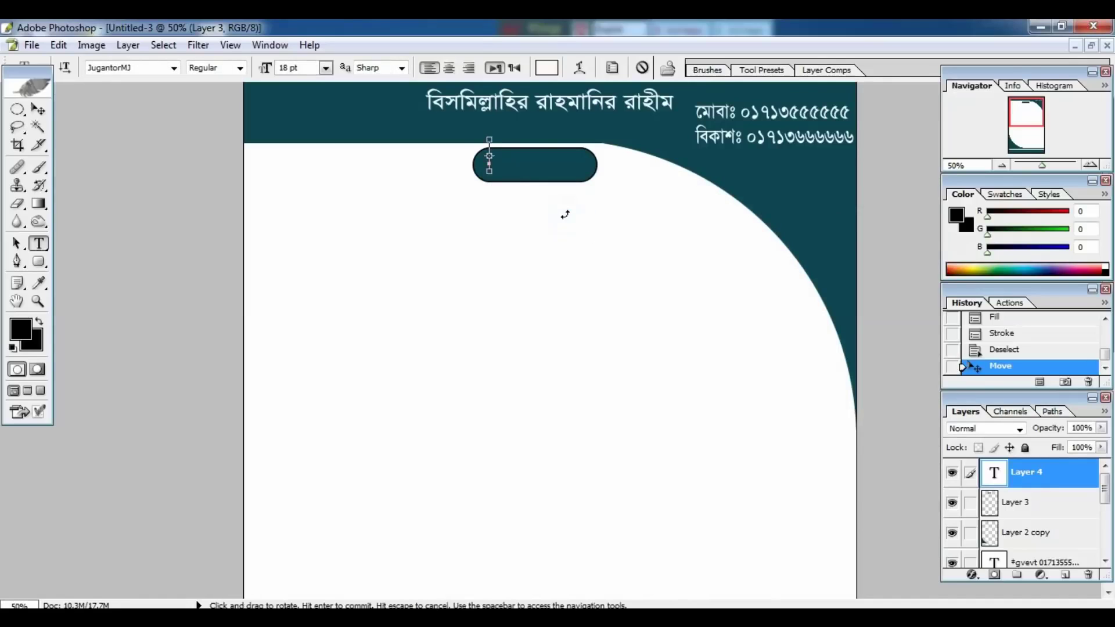
pyautogui.write('ক্যাশ মেমো')
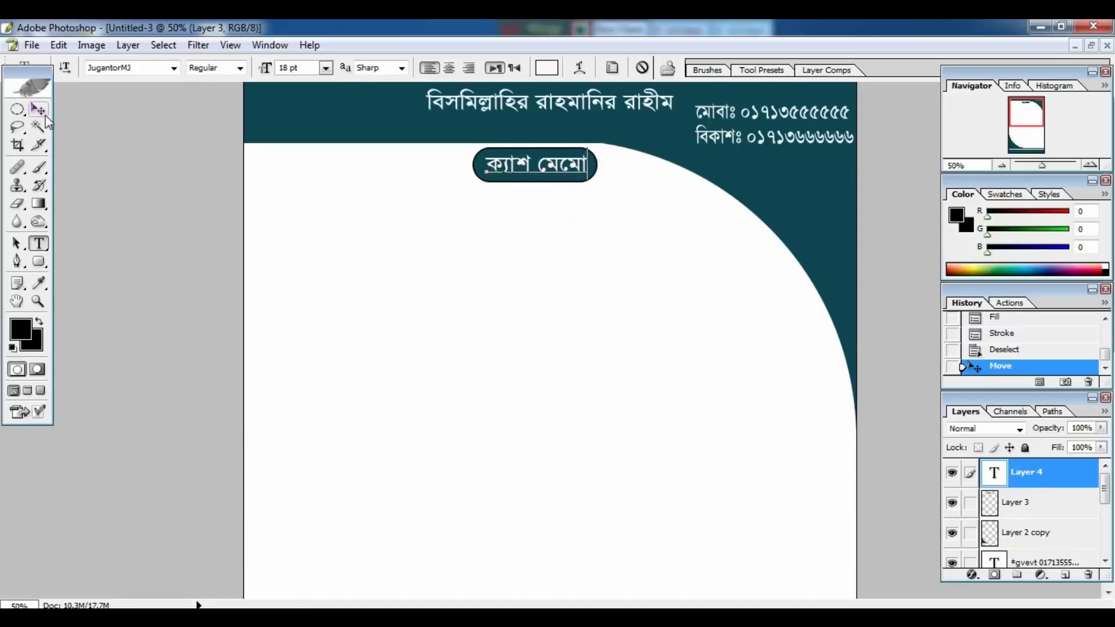
pyautogui.click(43, 115)
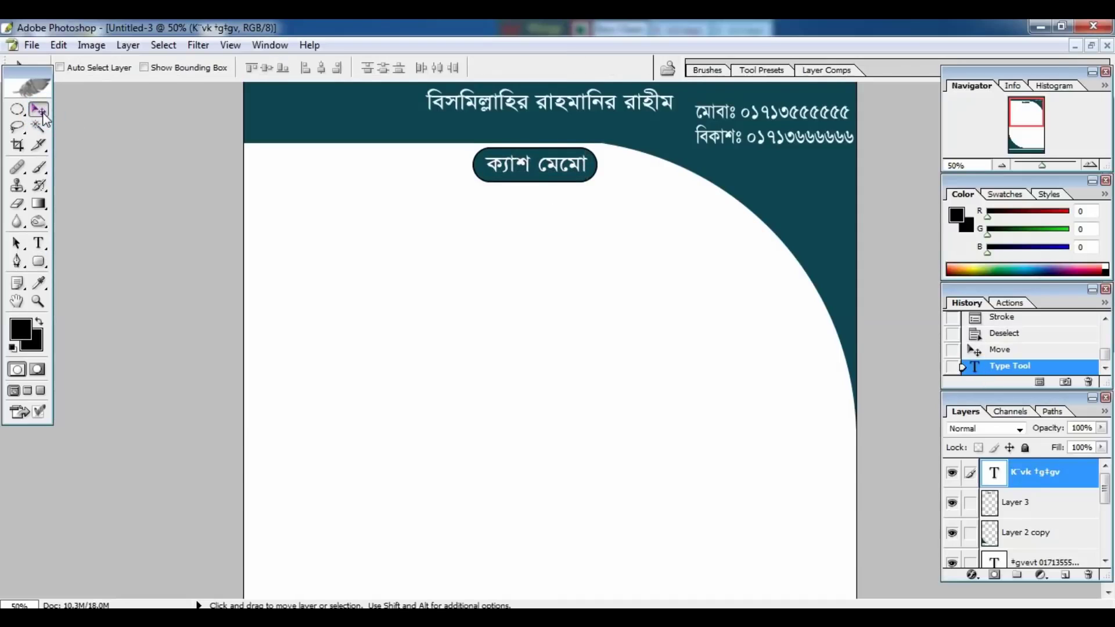
# Type the studio name below the pill in the header's dark teal colour.
pyautogui.click(38, 243)
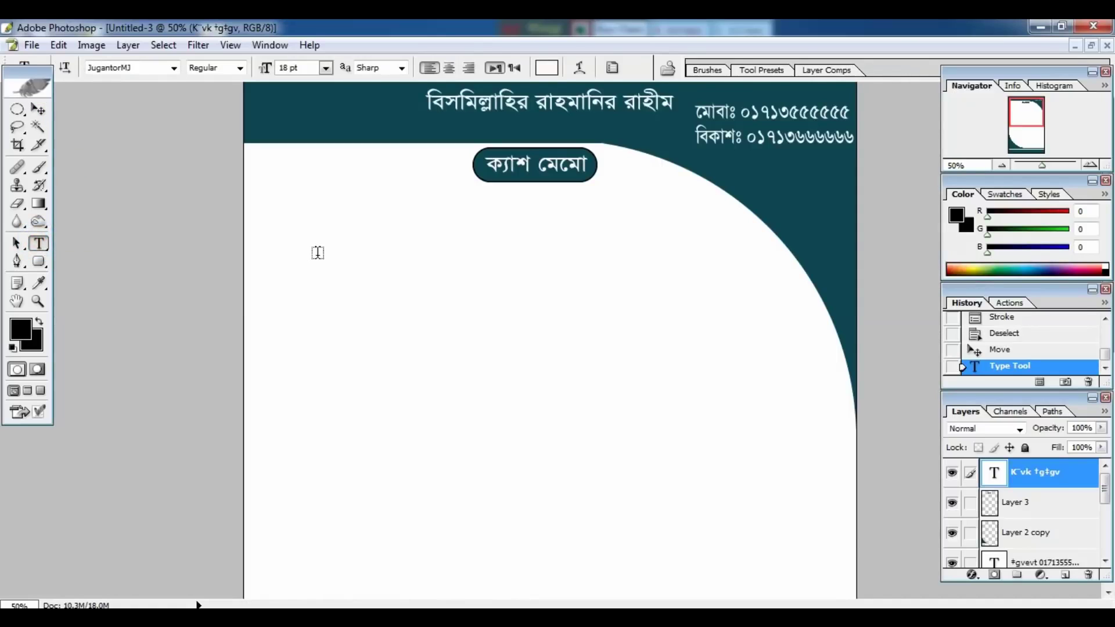
pyautogui.click(312, 216)
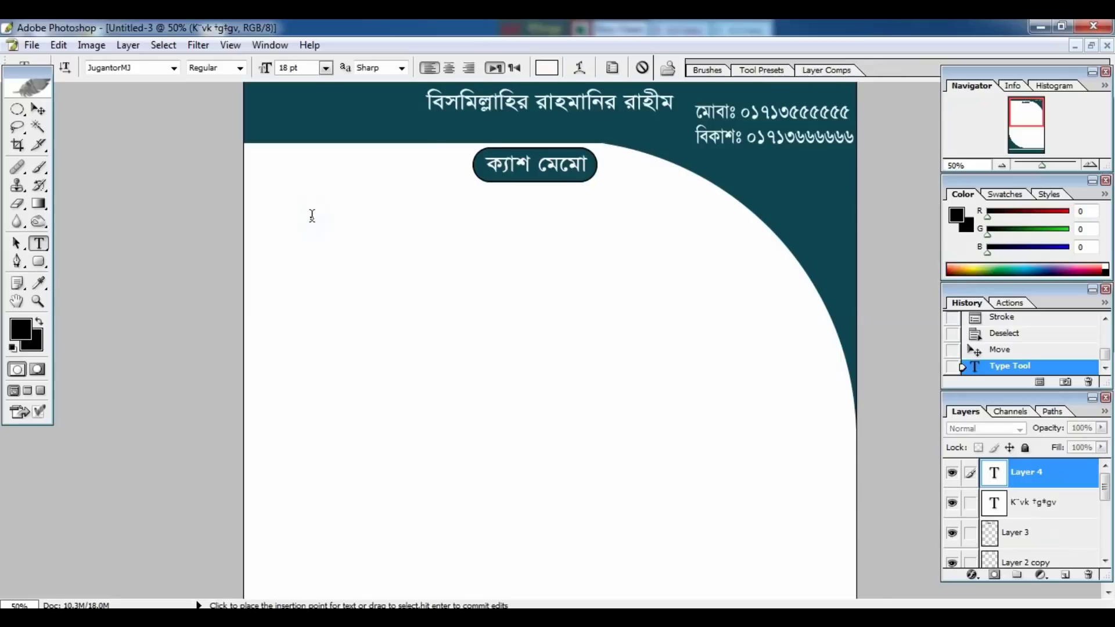
pyautogui.press('ctrl')
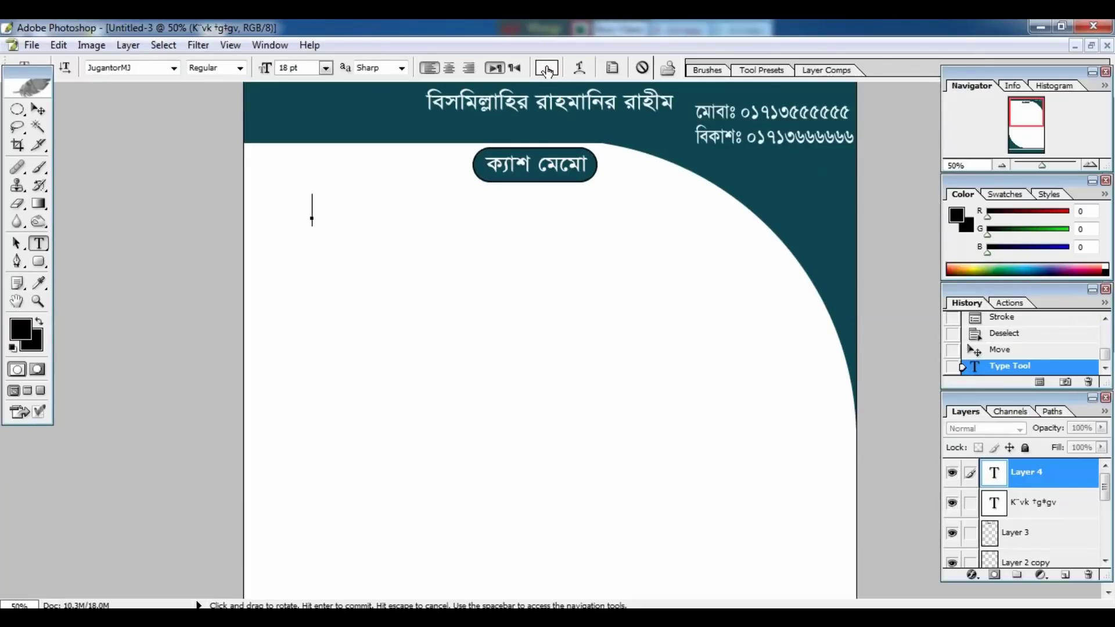
pyautogui.click(547, 68)
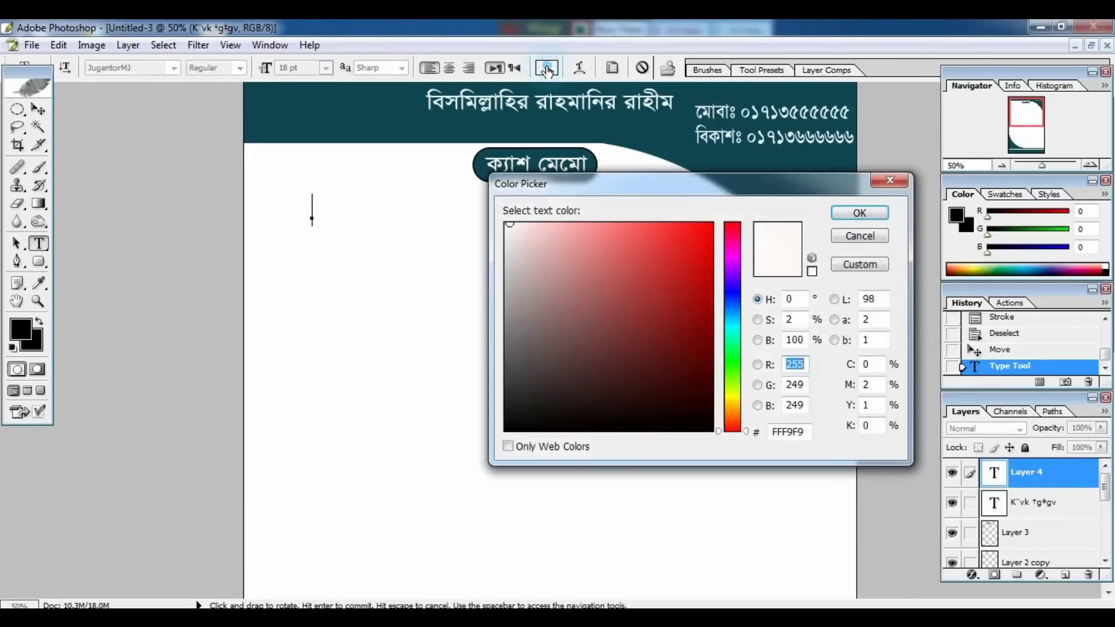
pyautogui.click(744, 162)
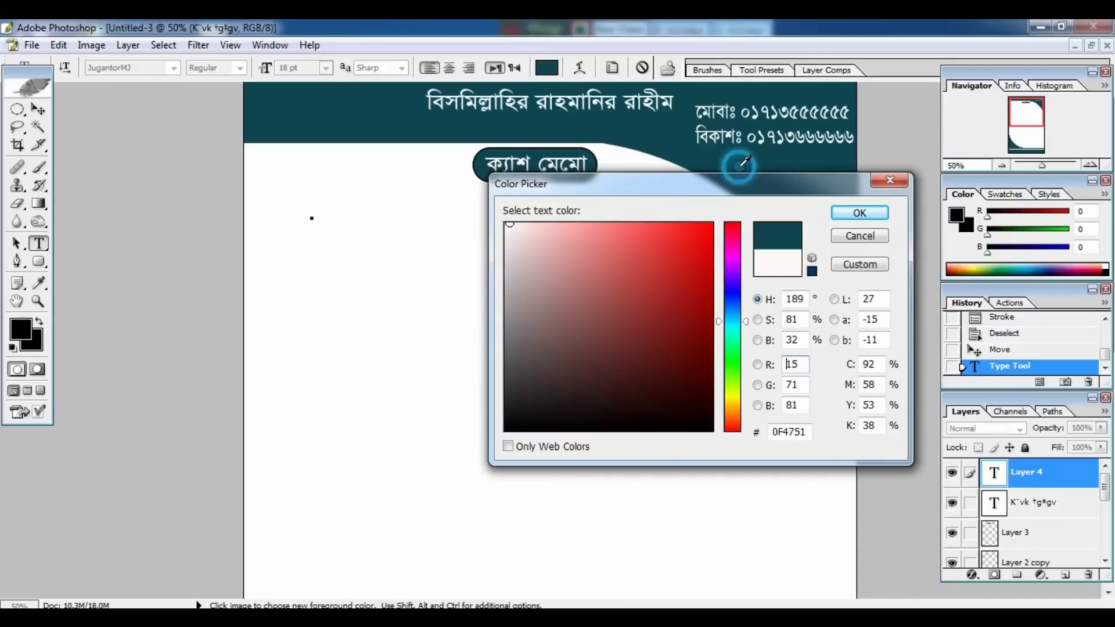
pyautogui.click(840, 219)
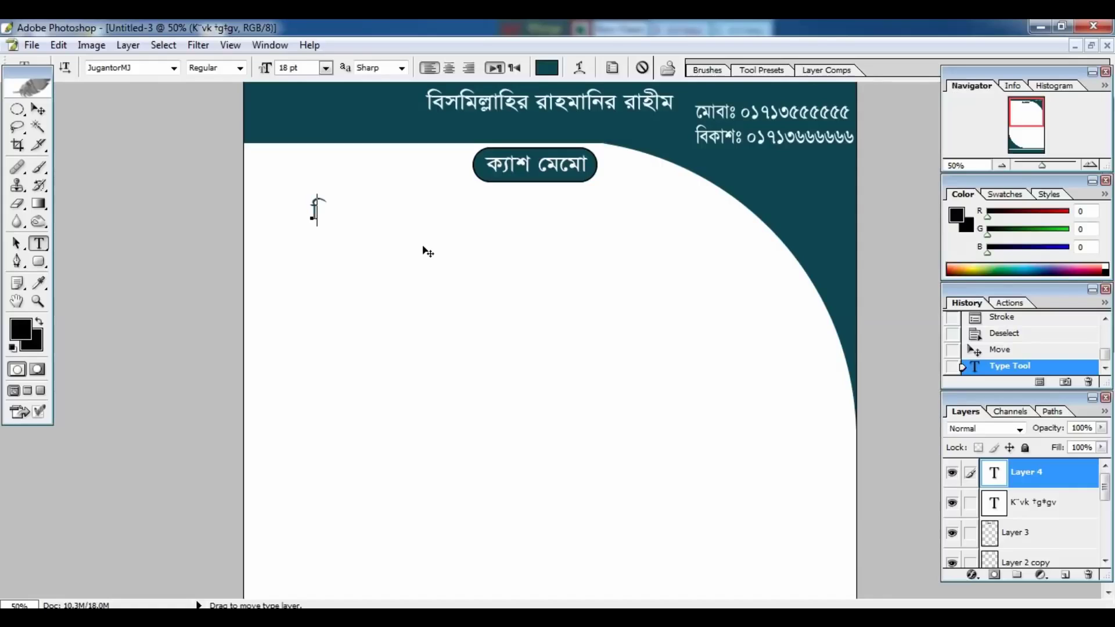
pyautogui.write('সমিল্লাহ্')
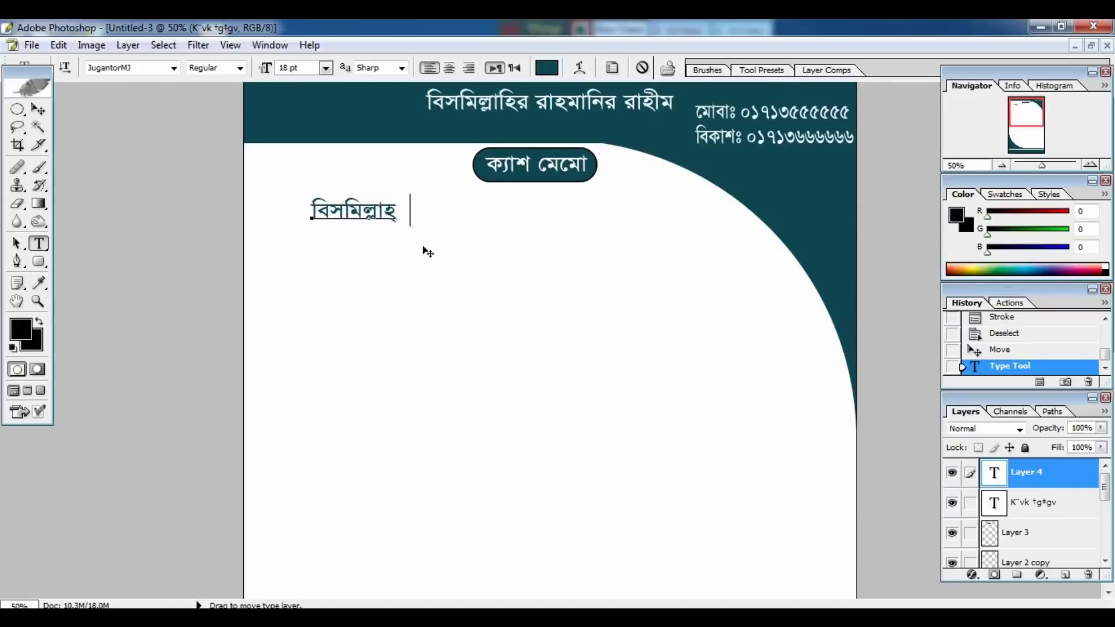
pyautogui.write(' ডিজিটাল স্টুডিও')
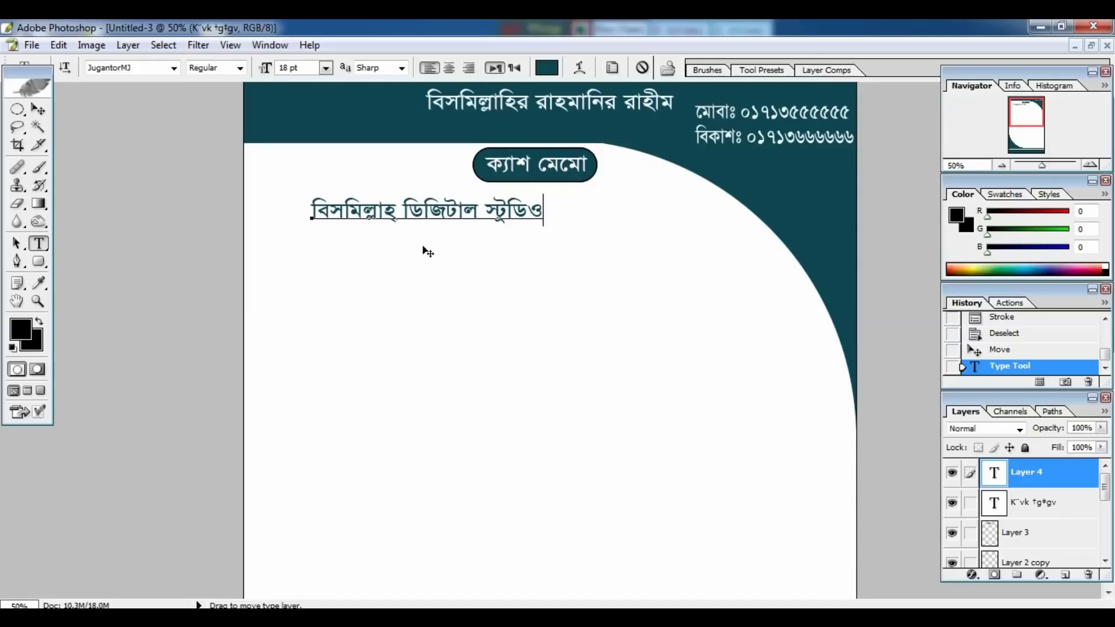
# Enlarge the studio name 'বিসমিল্লাহ্ ডিজিটাল স্টুডিও' to about 34.56 pt and commit it.
pyautogui.press('ctrl')
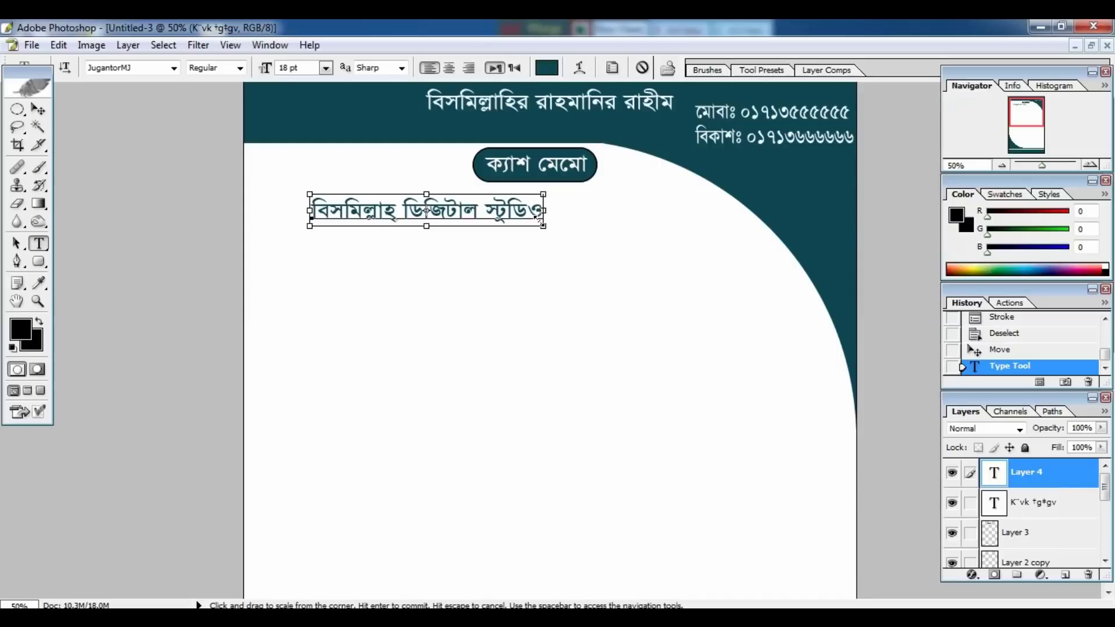
pyautogui.moveTo(543, 226); pyautogui.dragTo(704, 261)
pyautogui.press('Return')
pyautogui.click(701, 268)
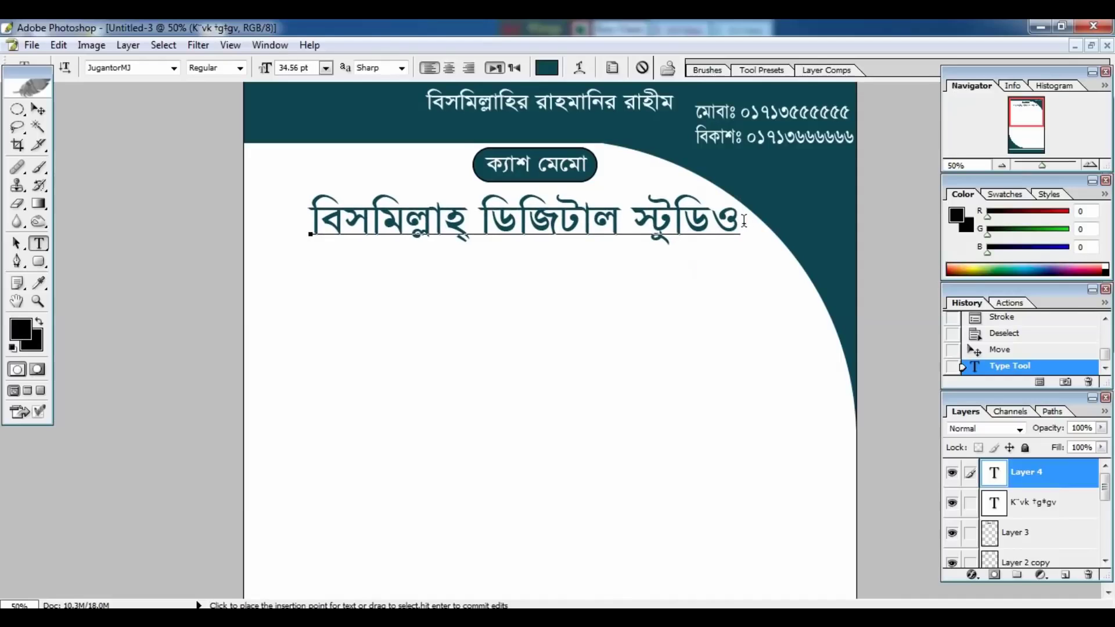
pyautogui.moveTo(741, 222); pyautogui.dragTo(313, 267)
pyautogui.press('ctrl')
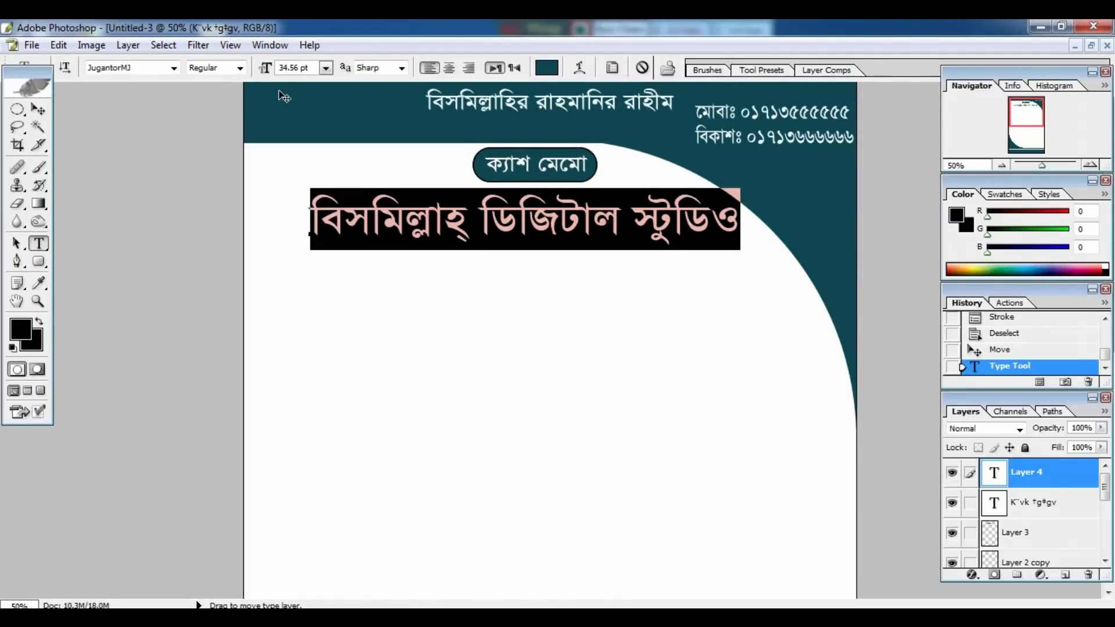
pyautogui.hotkey('ctrl', 'Return')
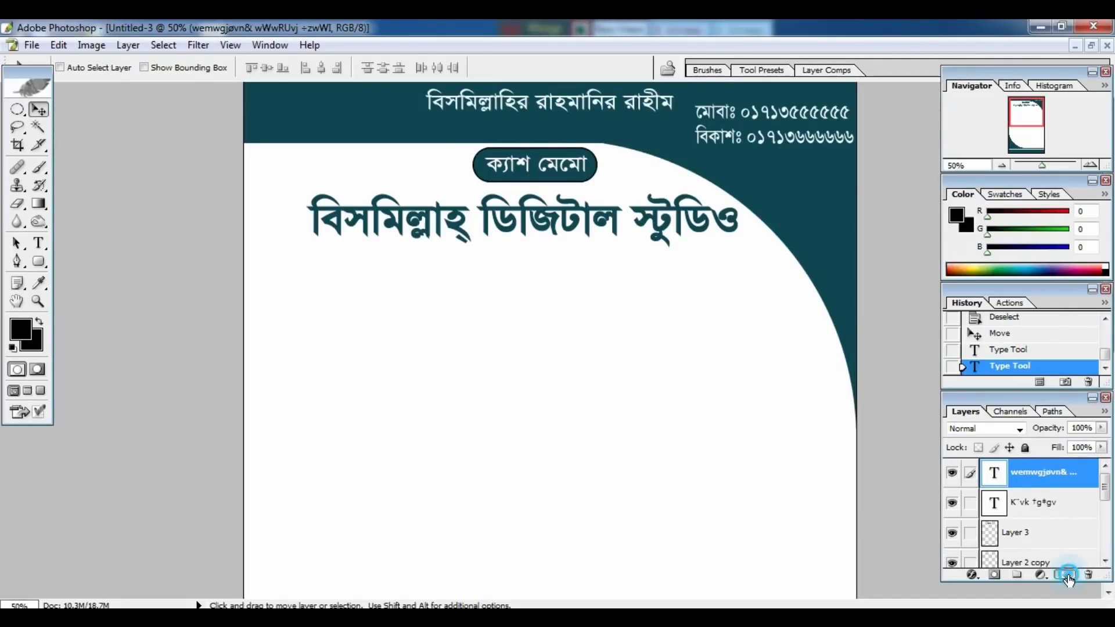
# On a new layer, draw a wide rounded bar below the studio name and fill it teal.
pyautogui.click(1066, 575)
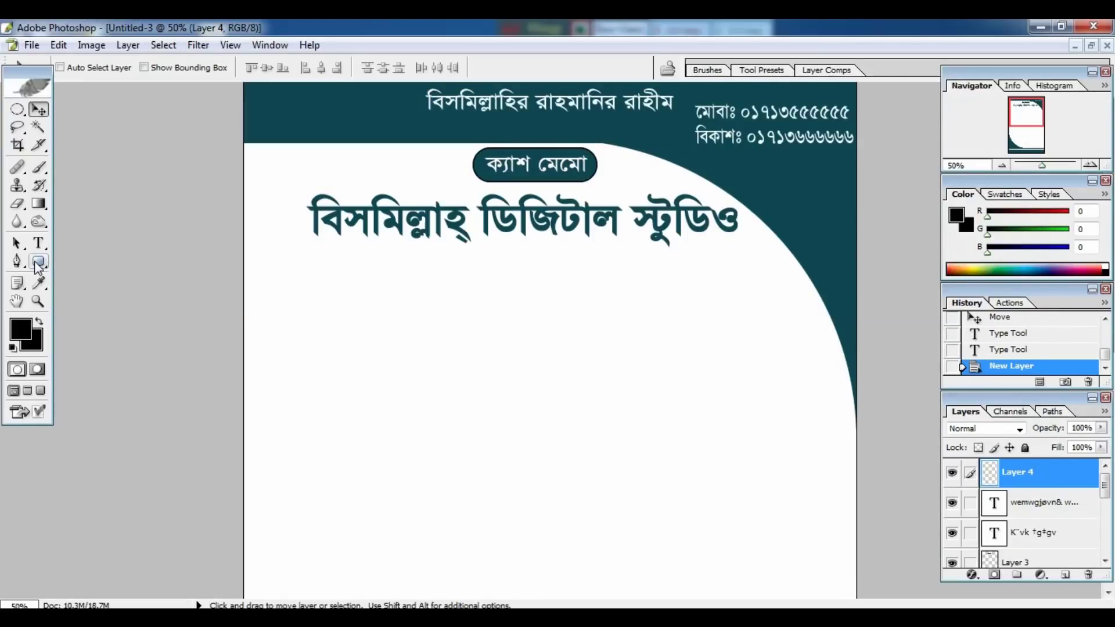
pyautogui.click(38, 264)
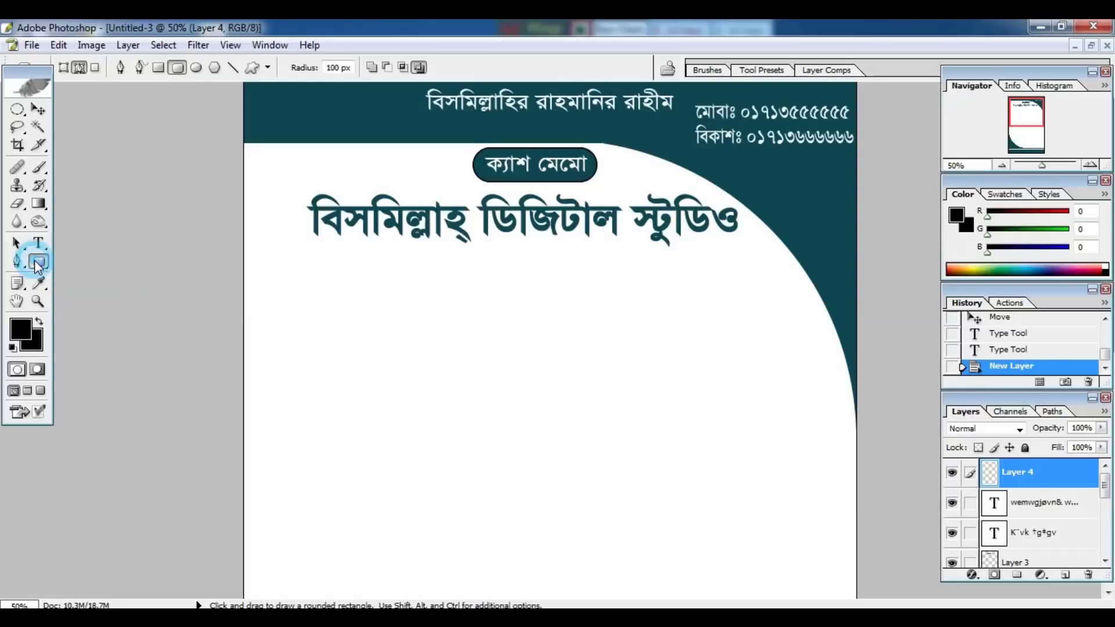
pyautogui.moveTo(389, 247); pyautogui.dragTo(689, 289)
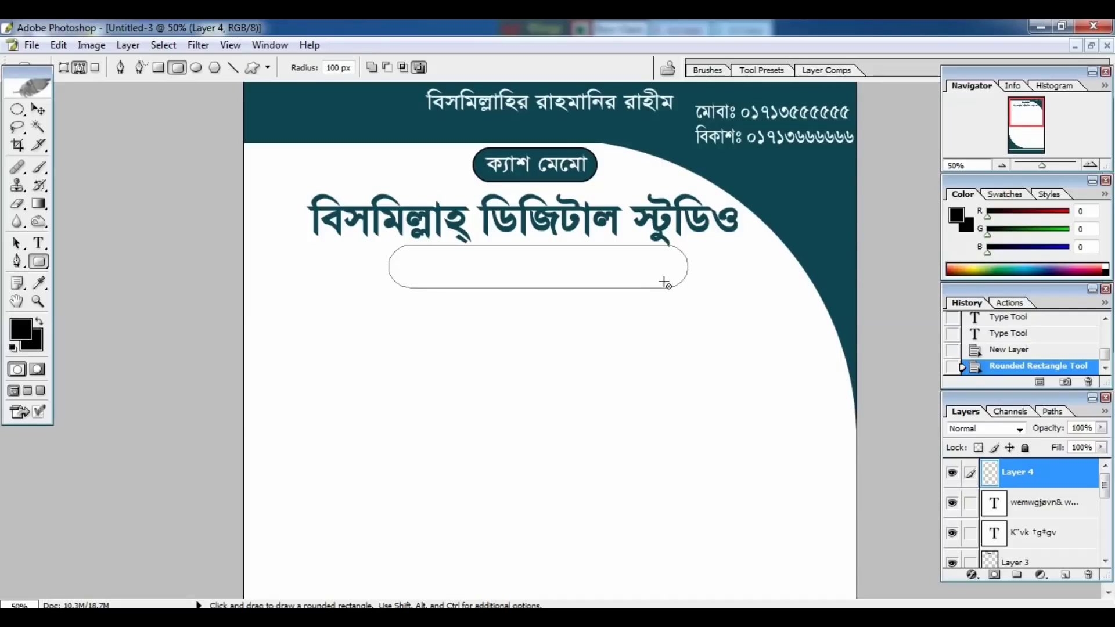
pyautogui.hotkey('ctrl', 'Return')
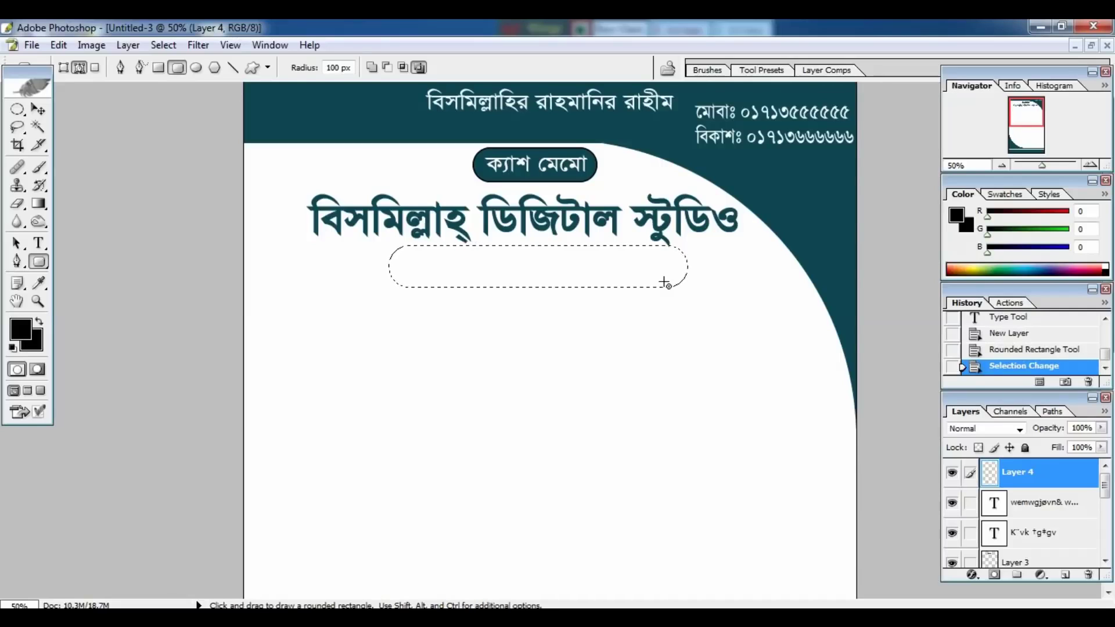
pyautogui.press('Down')
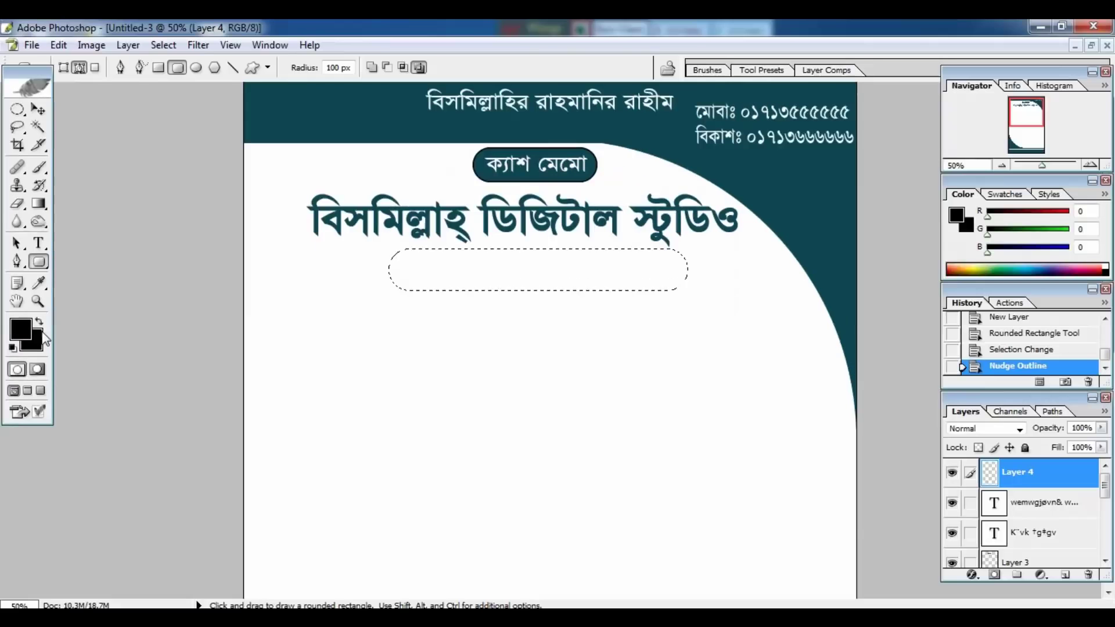
pyautogui.click(73, 322)
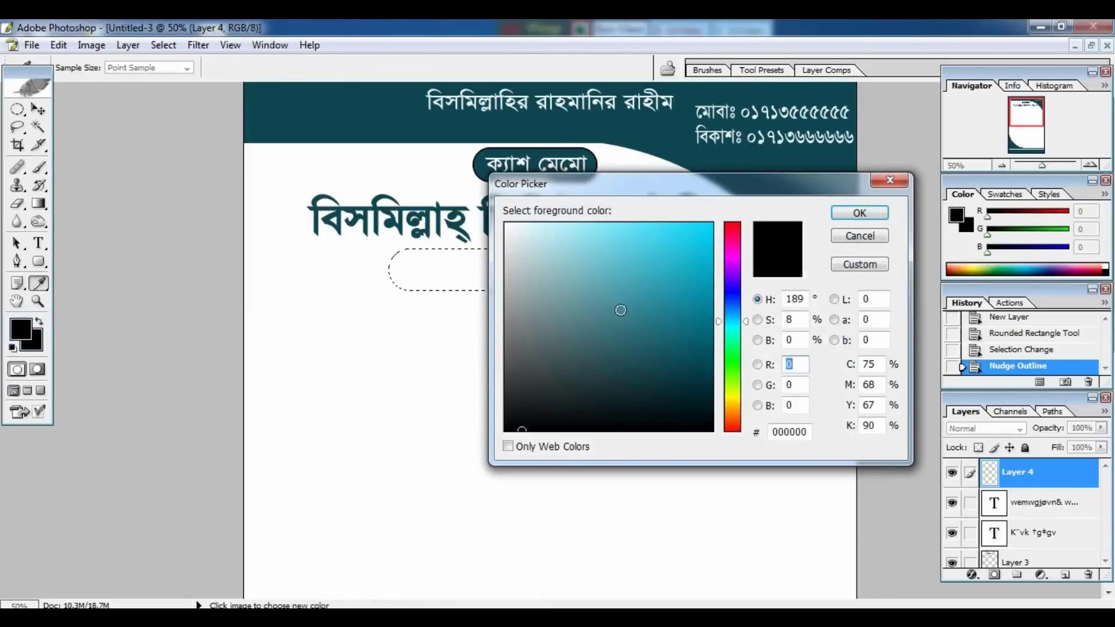
pyautogui.click(804, 163)
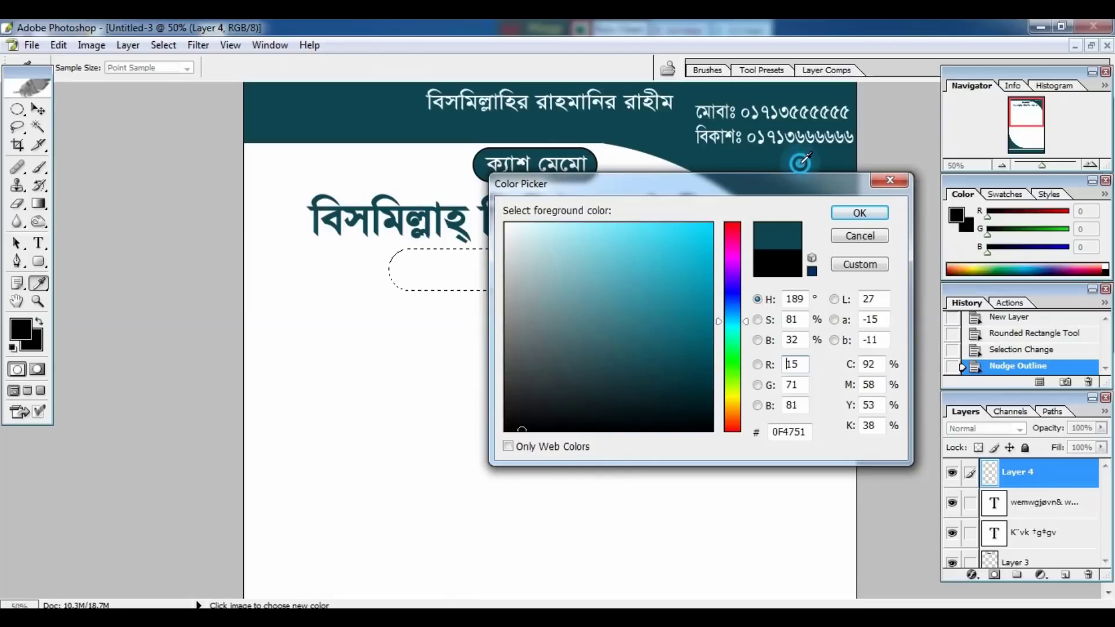
pyautogui.click(859, 213)
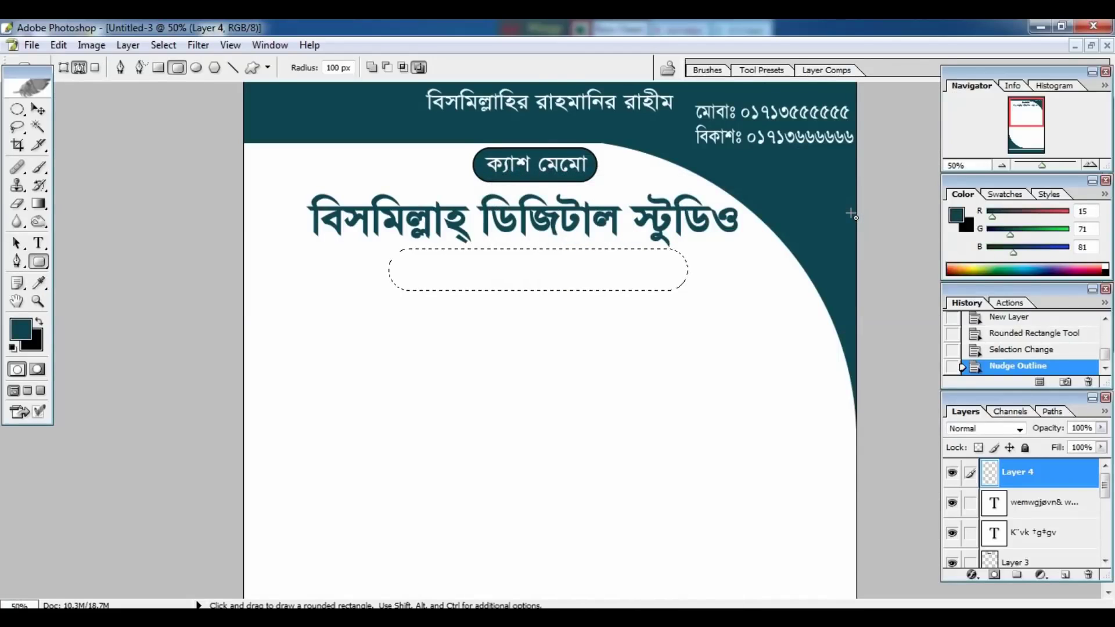
pyautogui.hotkey('alt', 'BackSpace')
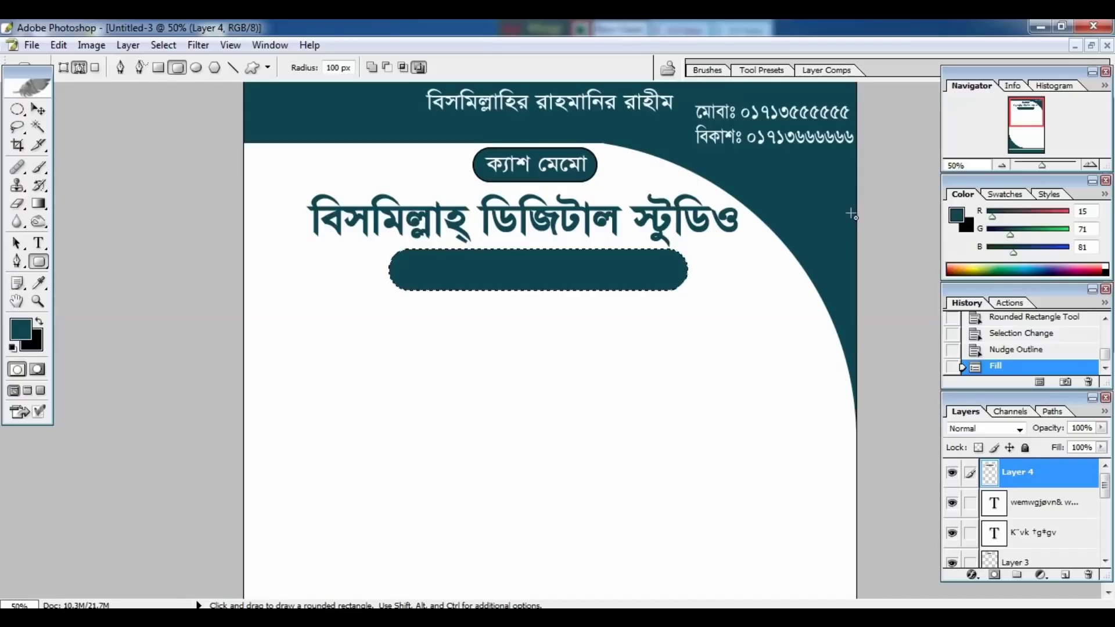
# Give the teal bar a 3 px inside near-black stroke and deselect.
pyautogui.click(60, 46)
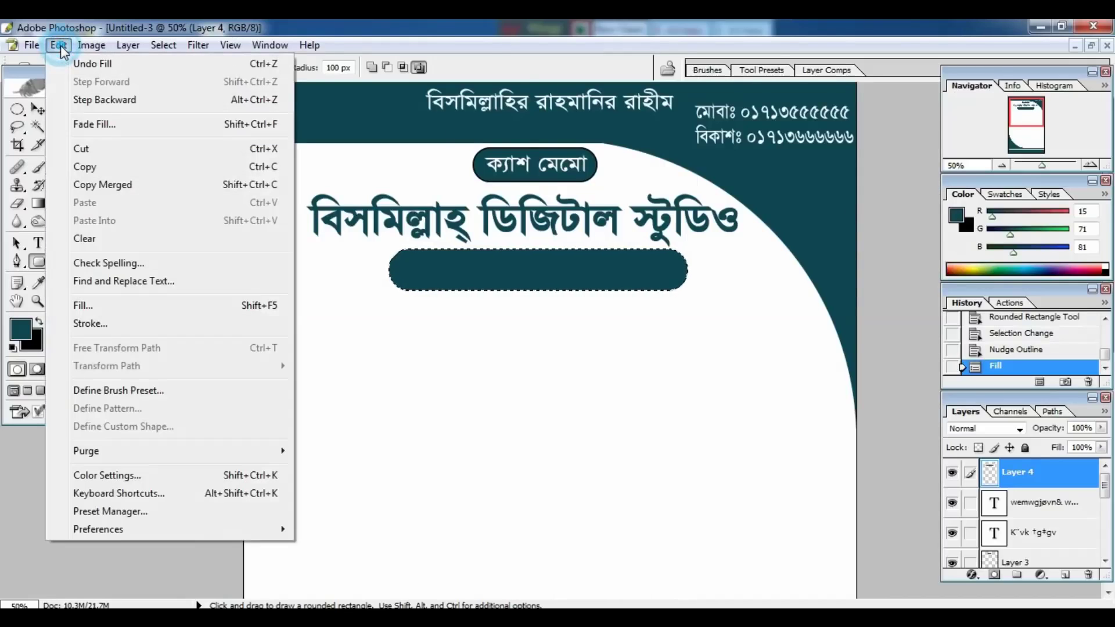
pyautogui.click(90, 324)
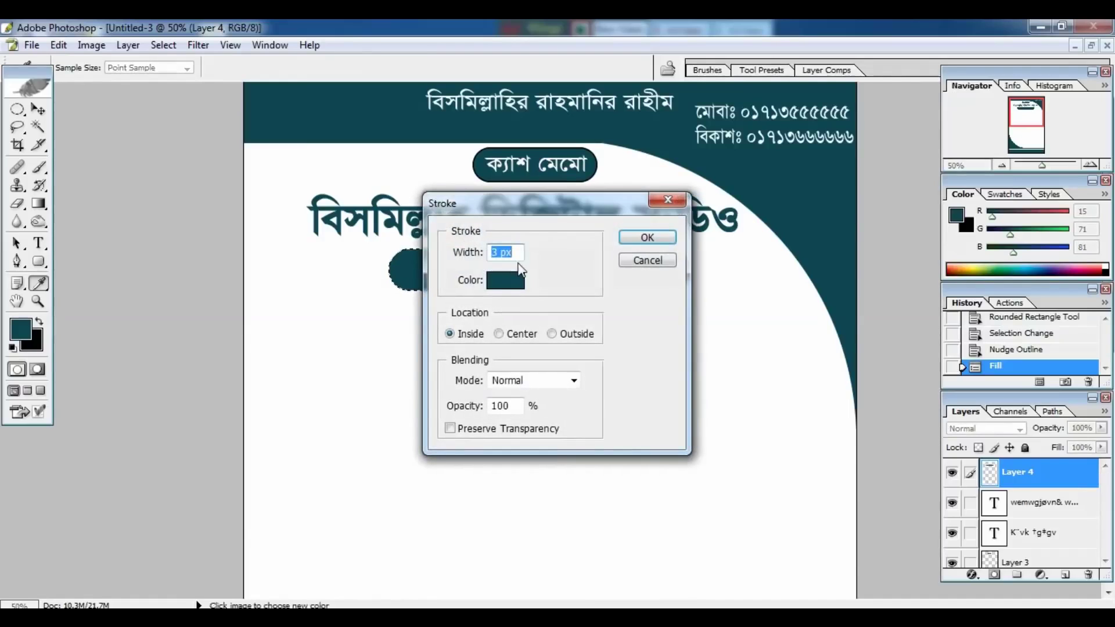
pyautogui.click(510, 279)
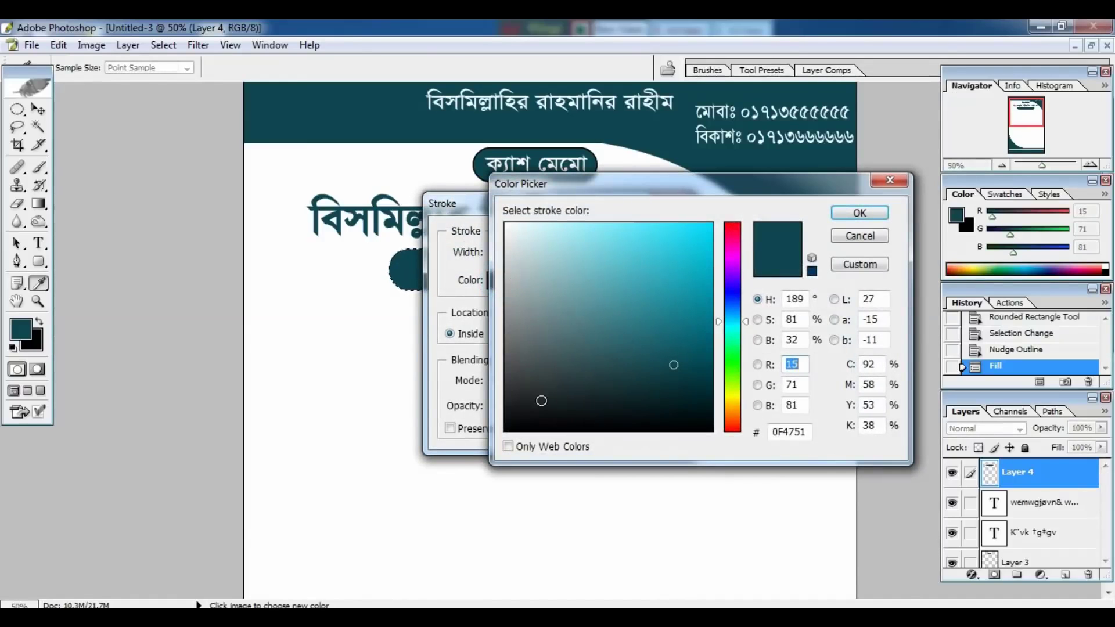
pyautogui.moveTo(525, 403); pyautogui.dragTo(520, 424)
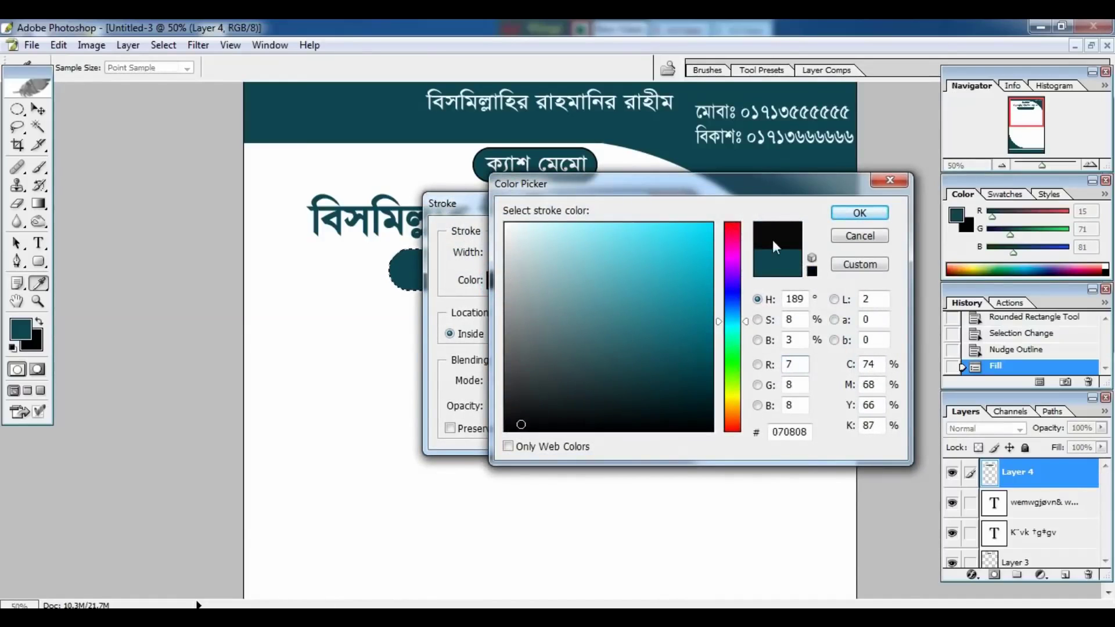
pyautogui.click(844, 212)
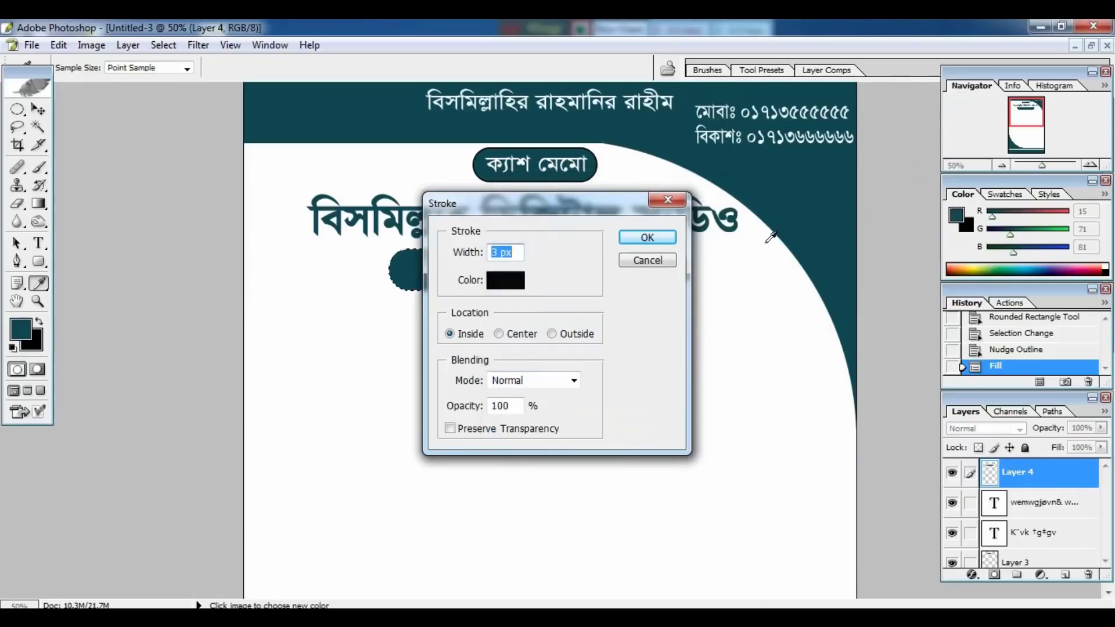
pyautogui.click(656, 239)
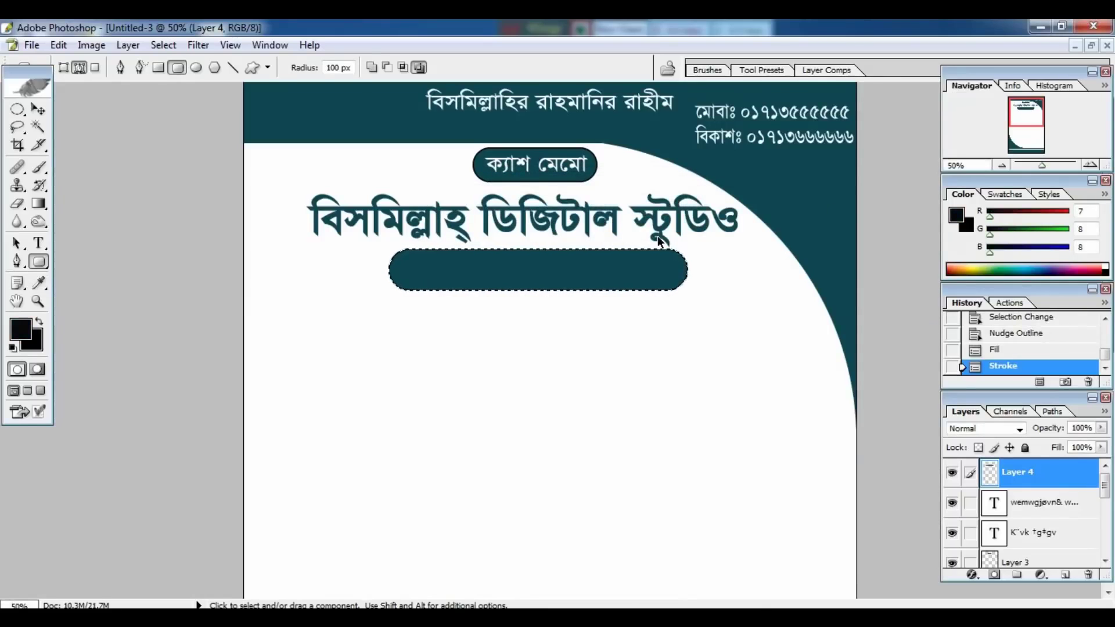
pyautogui.hotkey('ctrl', 'd')
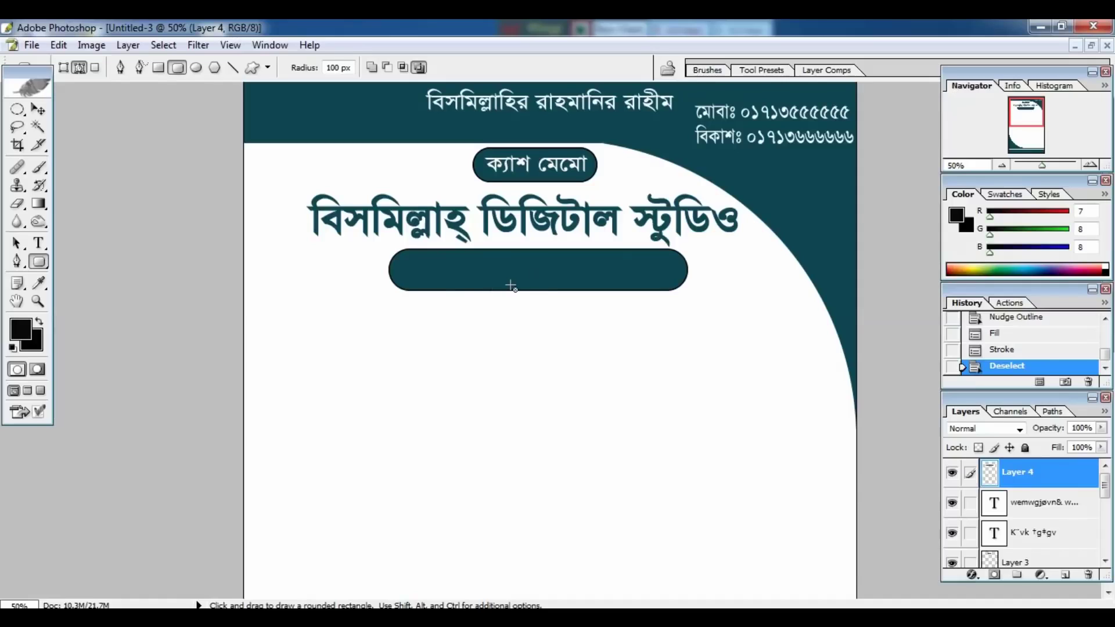
# Type the proprietor's name line inside the teal bar at about 25 pt.
pyautogui.click(38, 242)
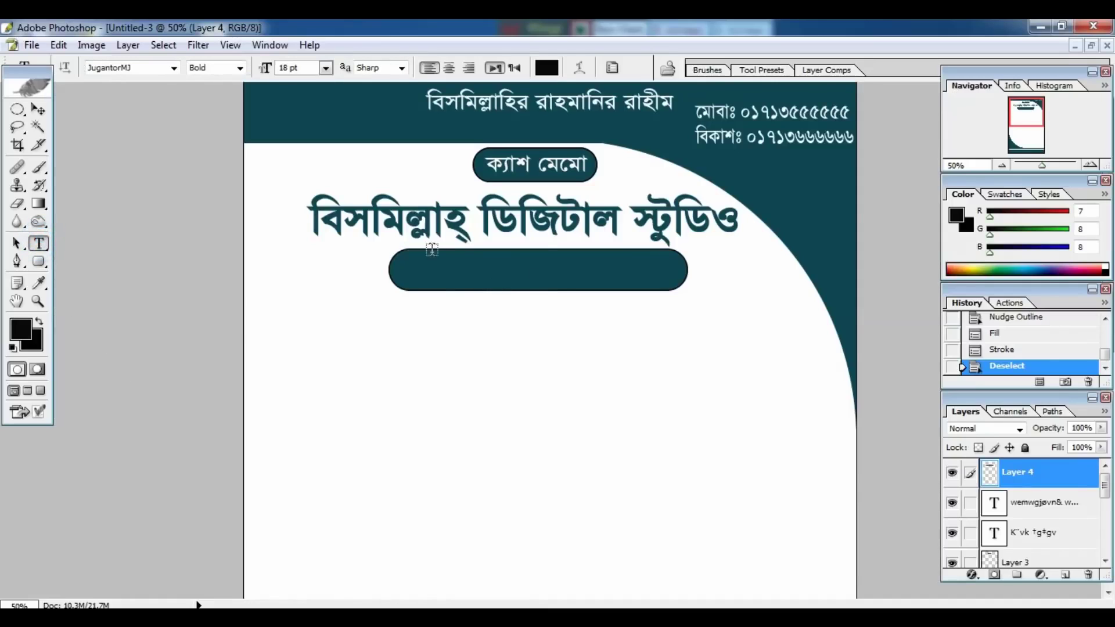
pyautogui.click(412, 267)
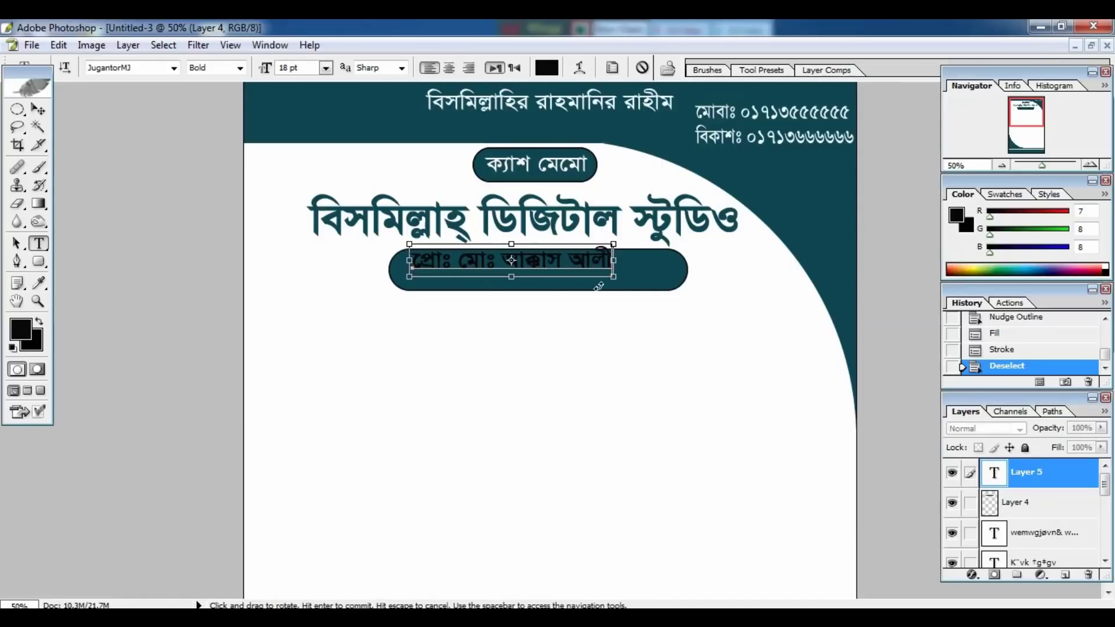
pyautogui.moveTo(618, 278); pyautogui.dragTo(666, 294)
# Make the proprietor line white and change its style from Bold to Regular.
pyautogui.hotkey('ctrl', 'a')
pyautogui.click(547, 68)
pyautogui.click(506, 218)
pyautogui.click(858, 212)
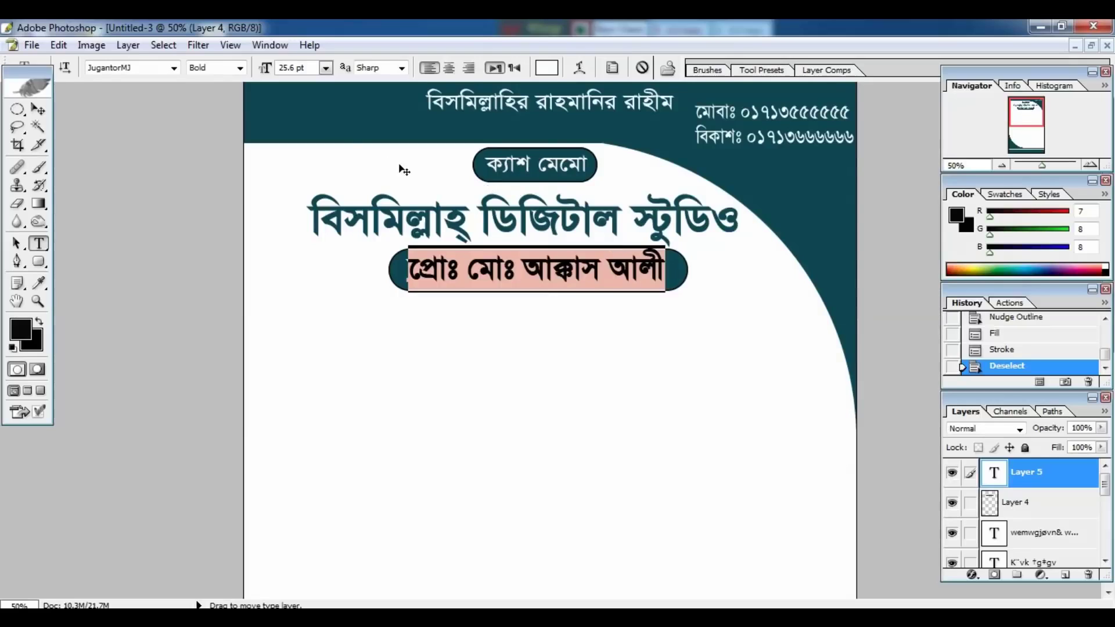
pyautogui.click(240, 68)
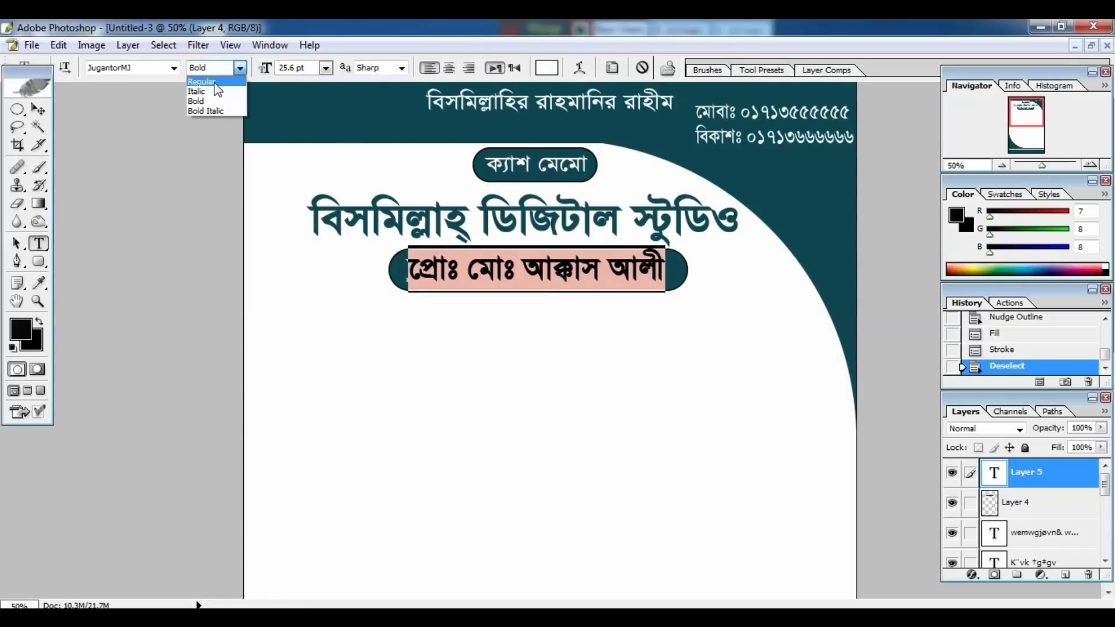
pyautogui.click(210, 83)
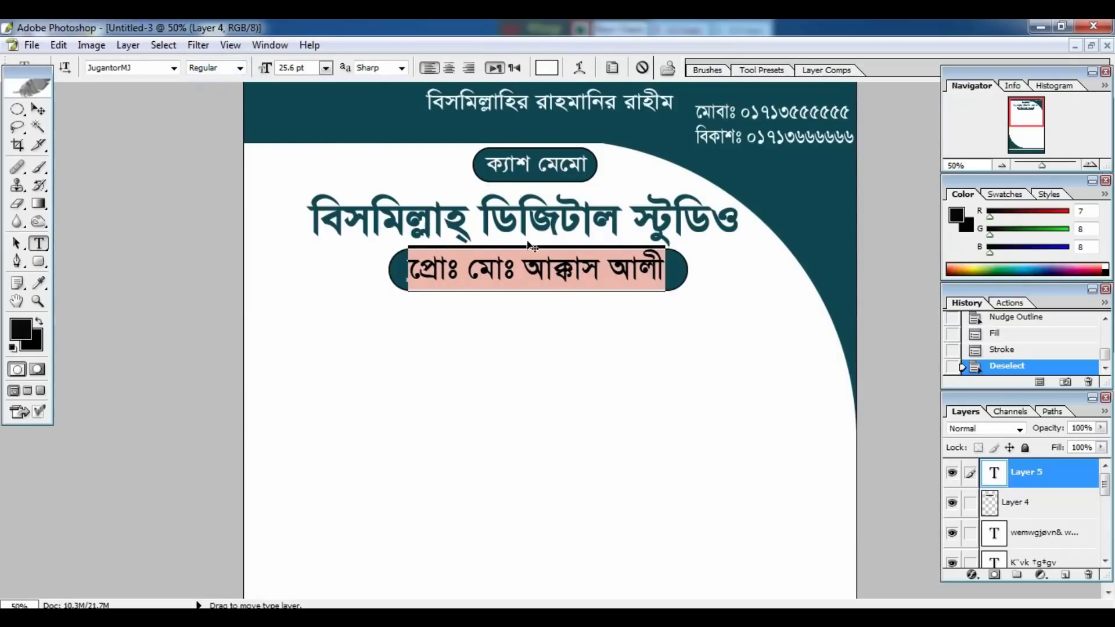
pyautogui.click(38, 109)
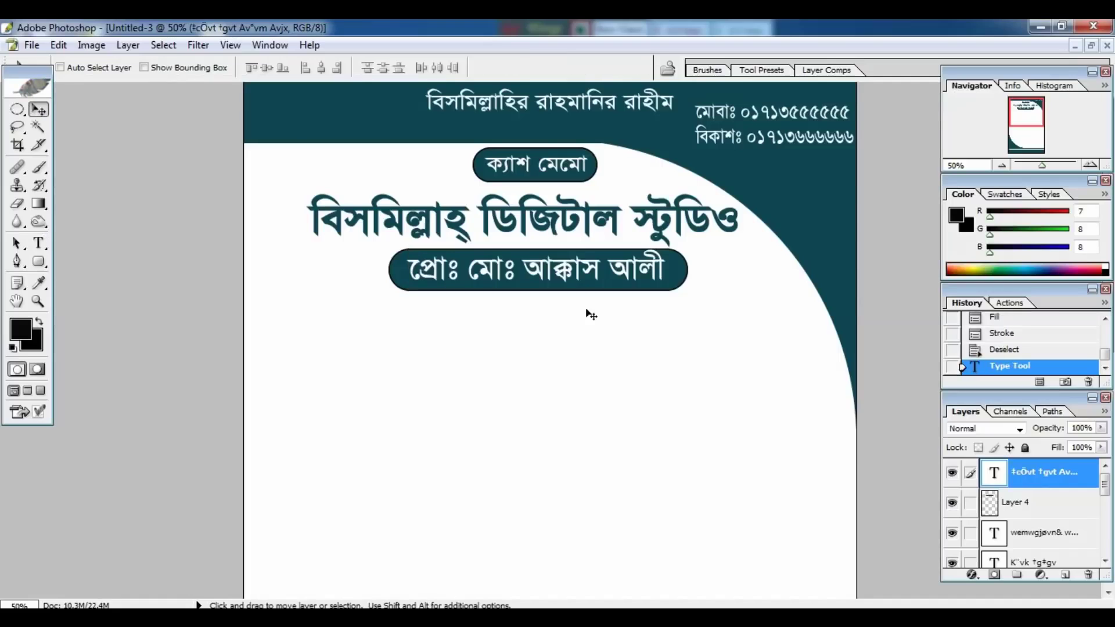
# Float the memo and Untitled-2 windows side by side so text can be dragged between them.
pyautogui.click(1091, 45)
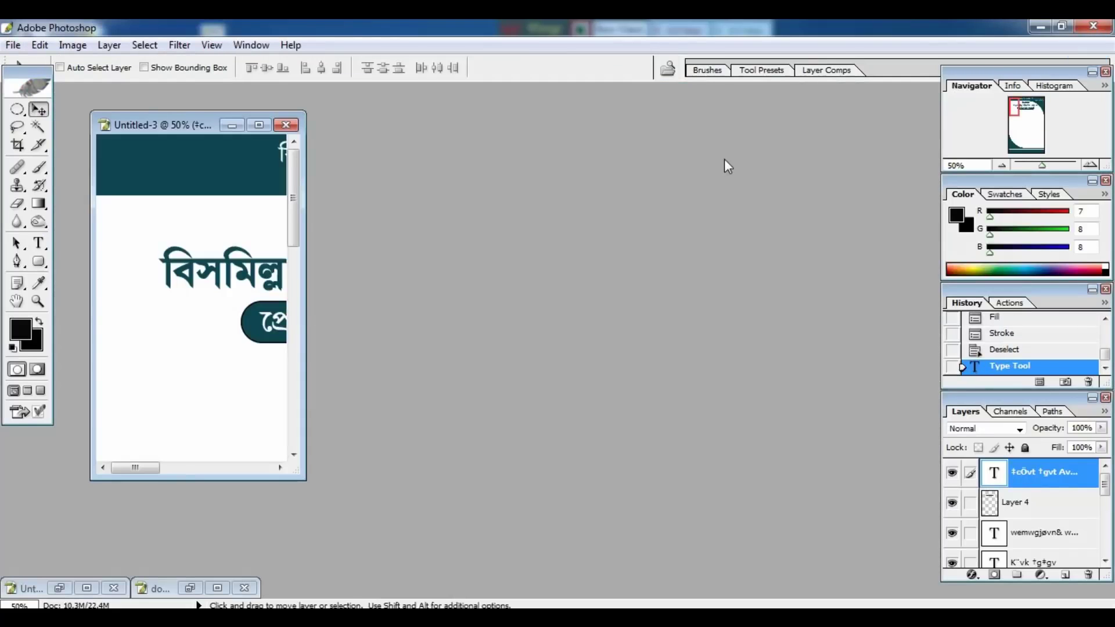
pyautogui.hotkey('ctrl', '-')
pyautogui.hotkey('ctrl', '-')
pyautogui.hotkey('ctrl', '-')
pyautogui.hotkey('ctrl', '-')
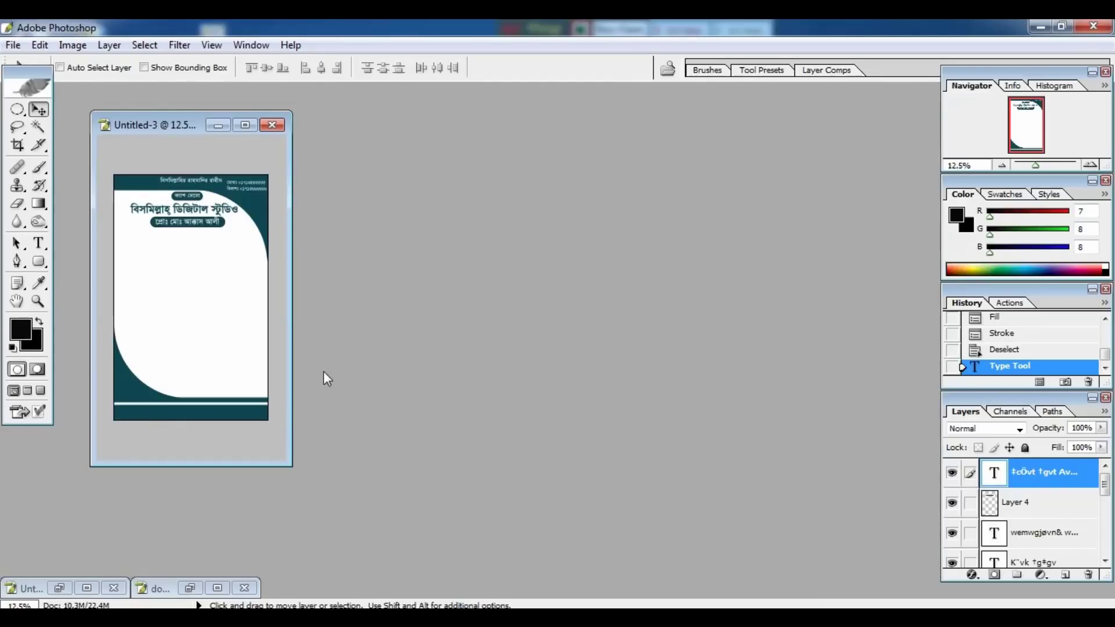
pyautogui.moveTo(287, 459); pyautogui.dragTo(399, 514)
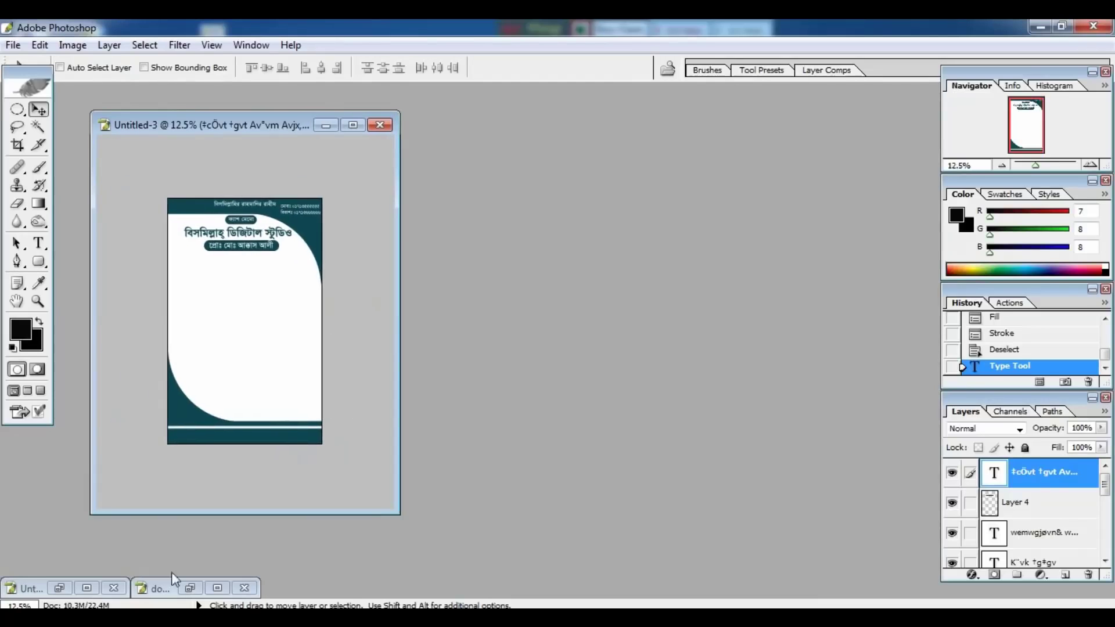
pyautogui.click(60, 588)
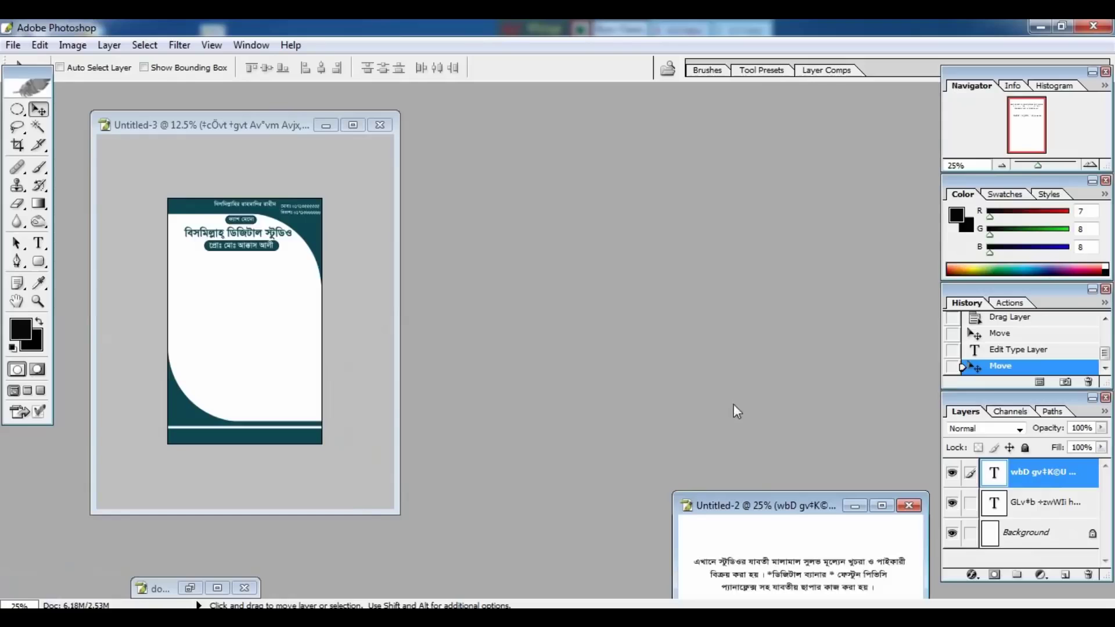
pyautogui.moveTo(765, 505); pyautogui.dragTo(678, 199)
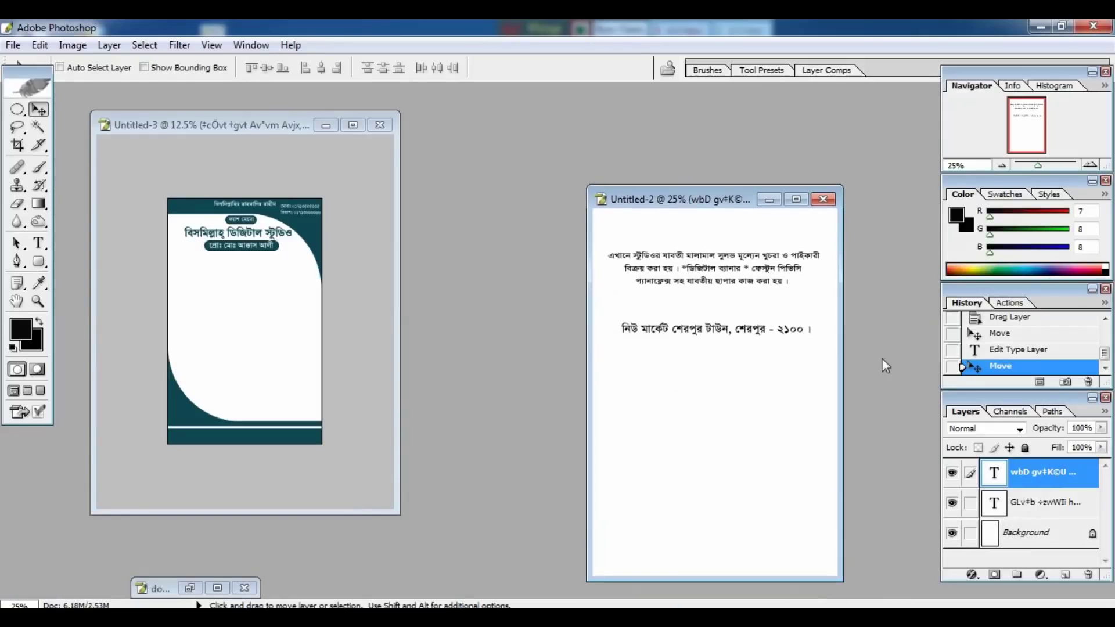
# Drag the three-line description from Untitled-2 onto the memo, just beneath the proprietor's name.
pyautogui.click(1022, 503)
pyautogui.moveTo(716, 273); pyautogui.dragTo(292, 308)
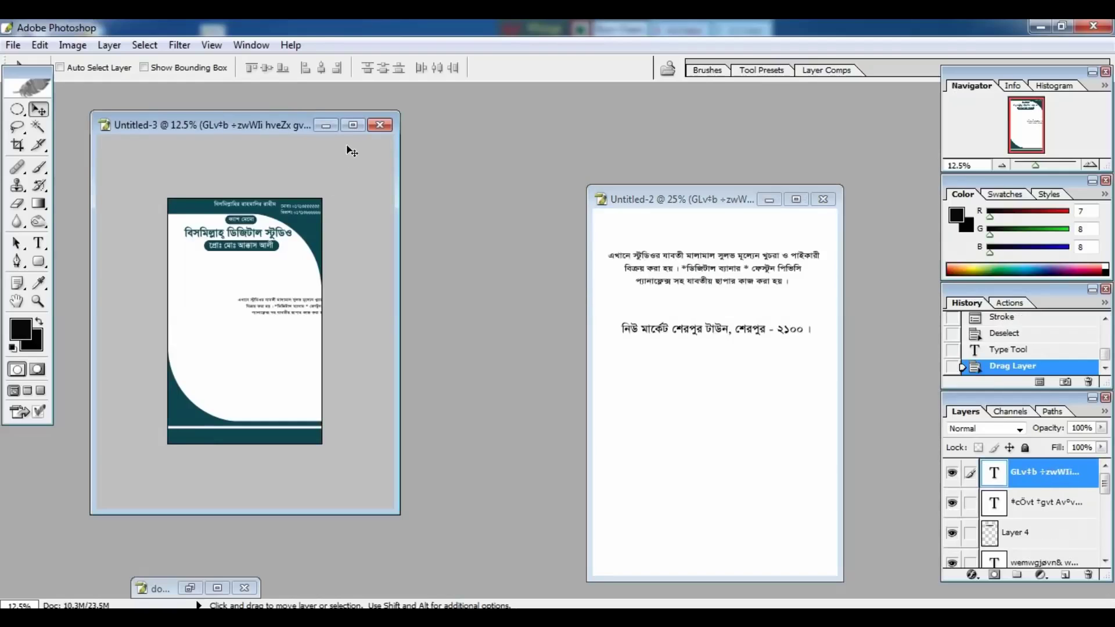
pyautogui.click(352, 124)
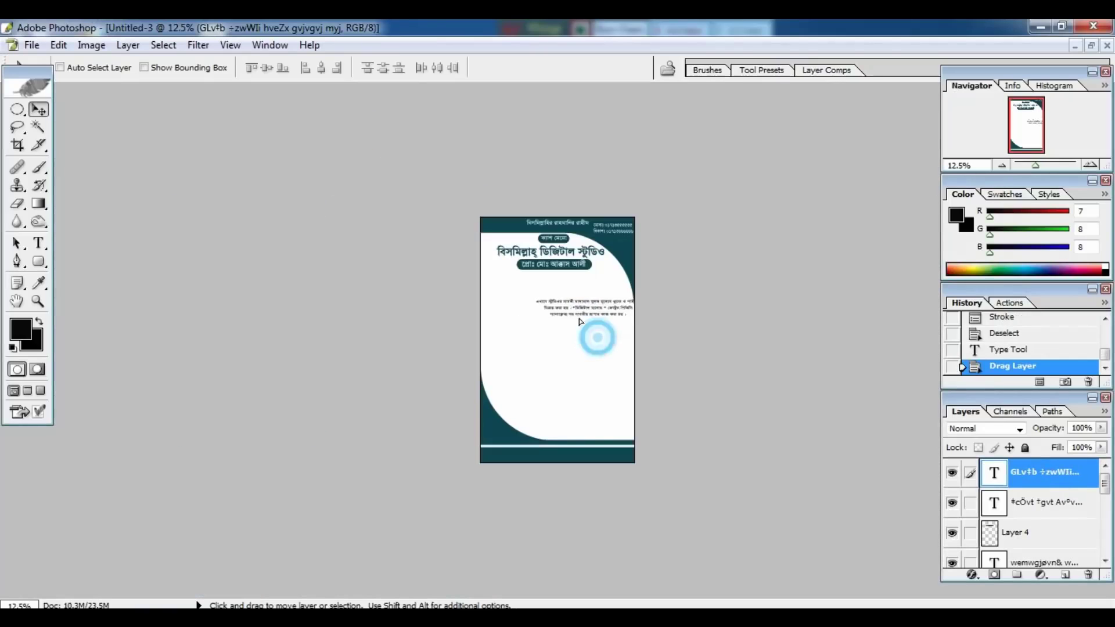
pyautogui.moveTo(548, 304); pyautogui.dragTo(551, 298)
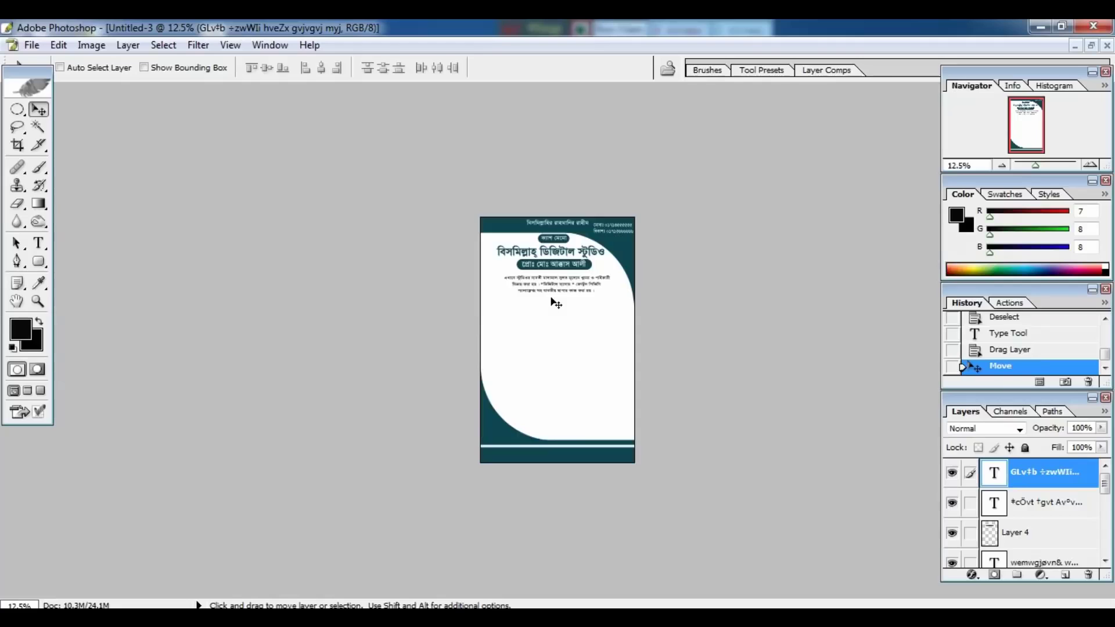
pyautogui.hotkey('ctrl', '+')
pyautogui.hotkey('ctrl', '+')
pyautogui.hotkey('ctrl', '+')
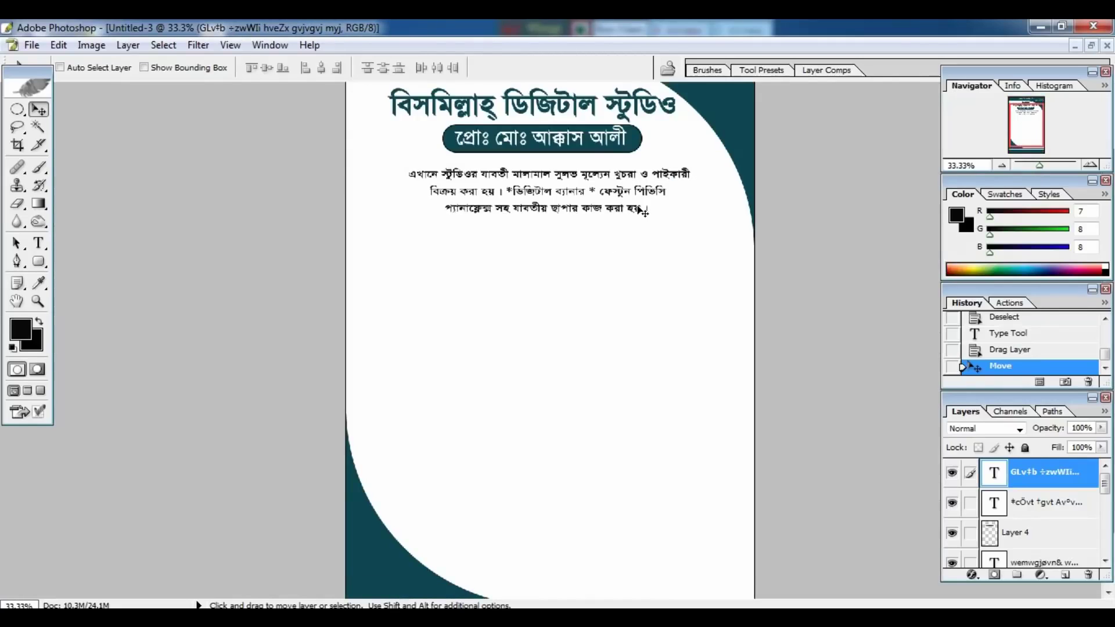
# Delete the extra characters from the misspelled word in the description's first line.
pyautogui.press('f')
pyautogui.press('f')
pyautogui.hotkey('ctrl', '+')
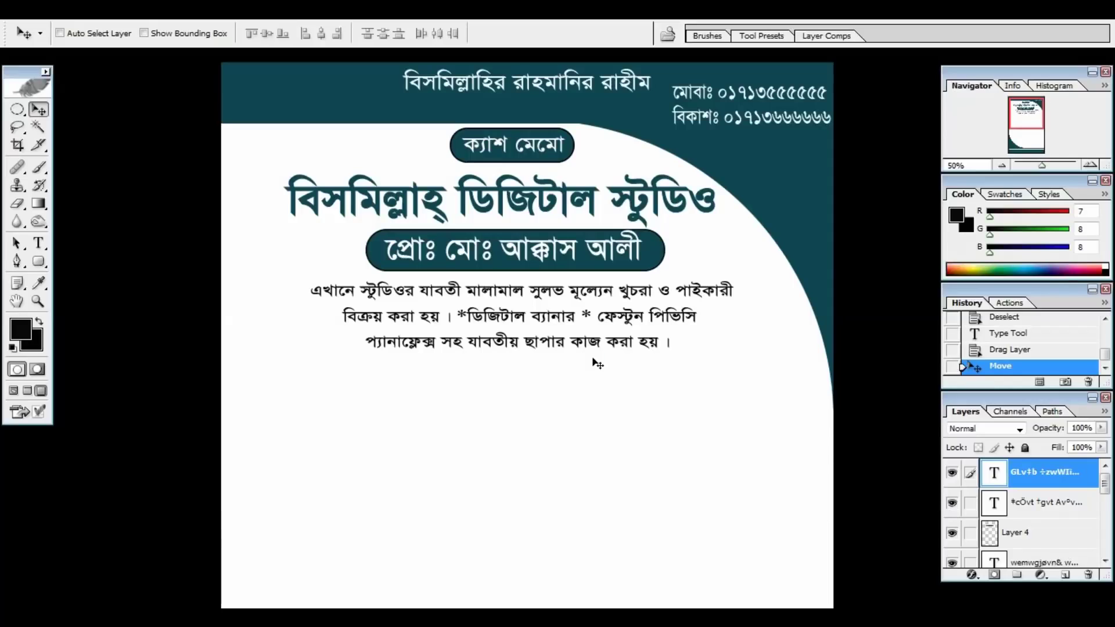
pyautogui.press('t')
pyautogui.click(579, 293)
pyautogui.click(618, 291)
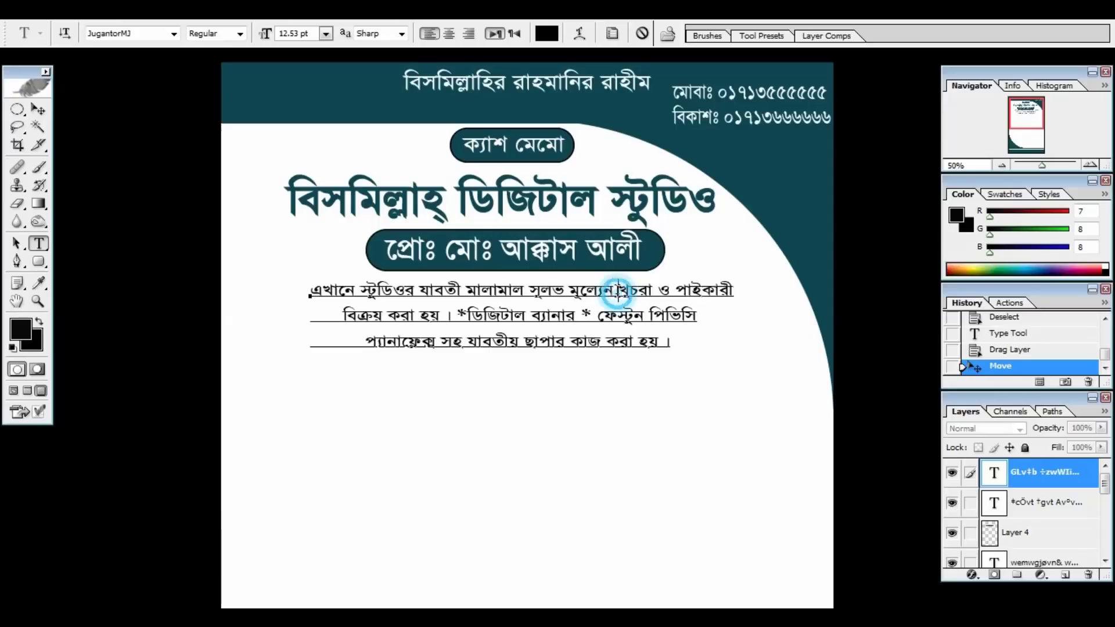
pyautogui.press('BackSpace')
pyautogui.press('BackSpace')
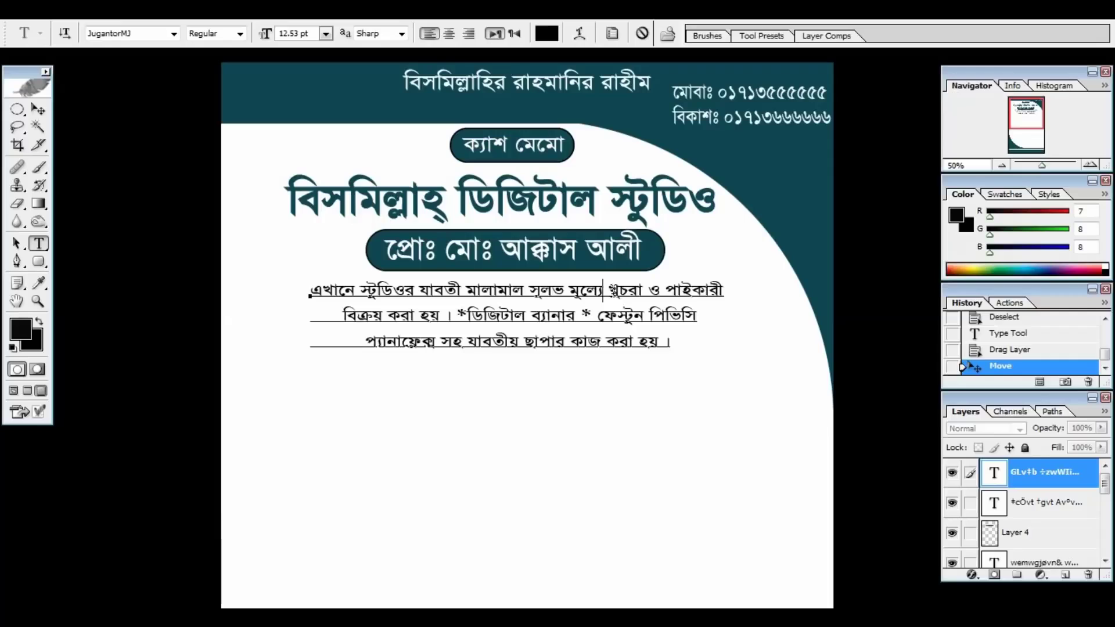
pyautogui.click(39, 113)
# Nudge the three-line description slightly upward beneath the proprietor's teal bar.
pyautogui.moveTo(471, 365); pyautogui.dragTo(471, 361)
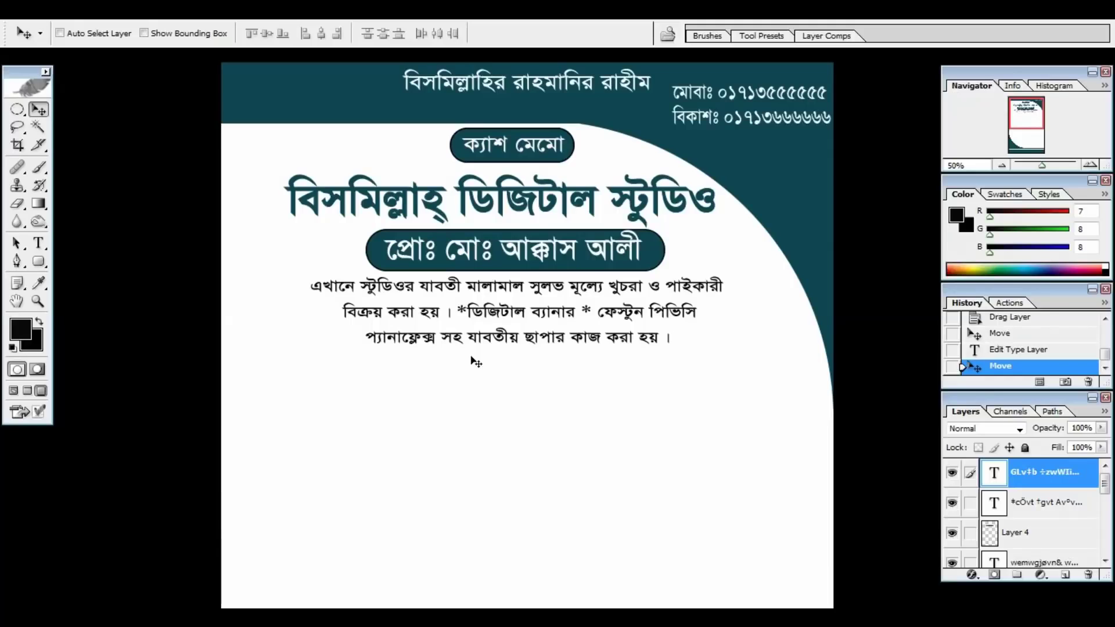
pyautogui.hotkey('ctrl', '-')
pyautogui.hotkey('ctrl', '+')
pyautogui.hotkey('ctrl', '+')
pyautogui.moveTo(414, 293); pyautogui.dragTo(408, 411)
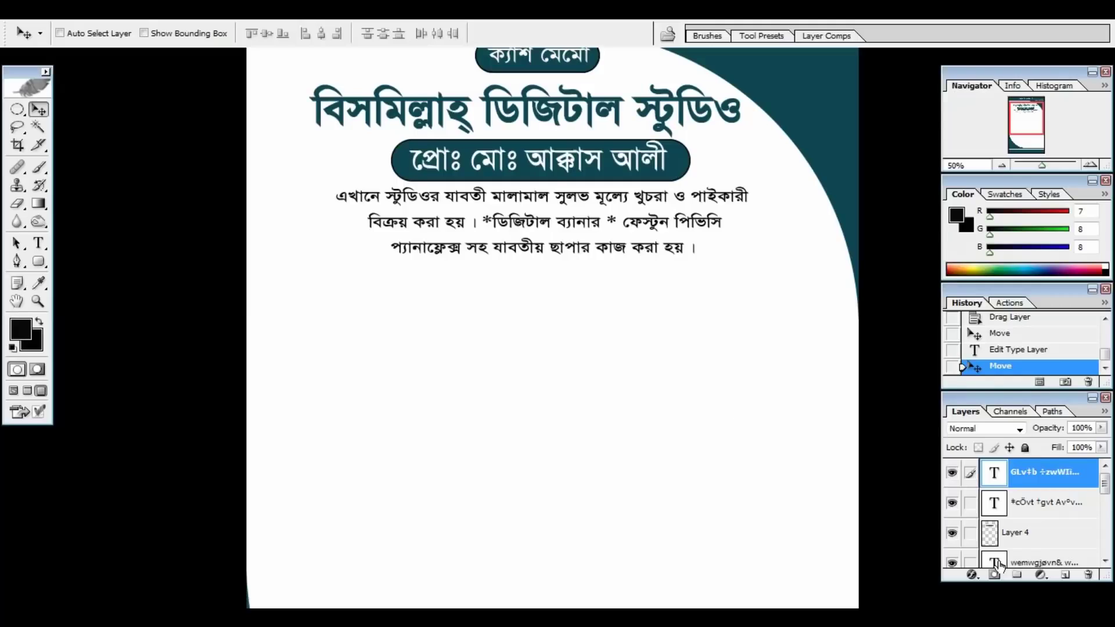
# On a new layer, draw a wide rounded bar below the description and fill it with the header's teal.
pyautogui.click(1065, 576)
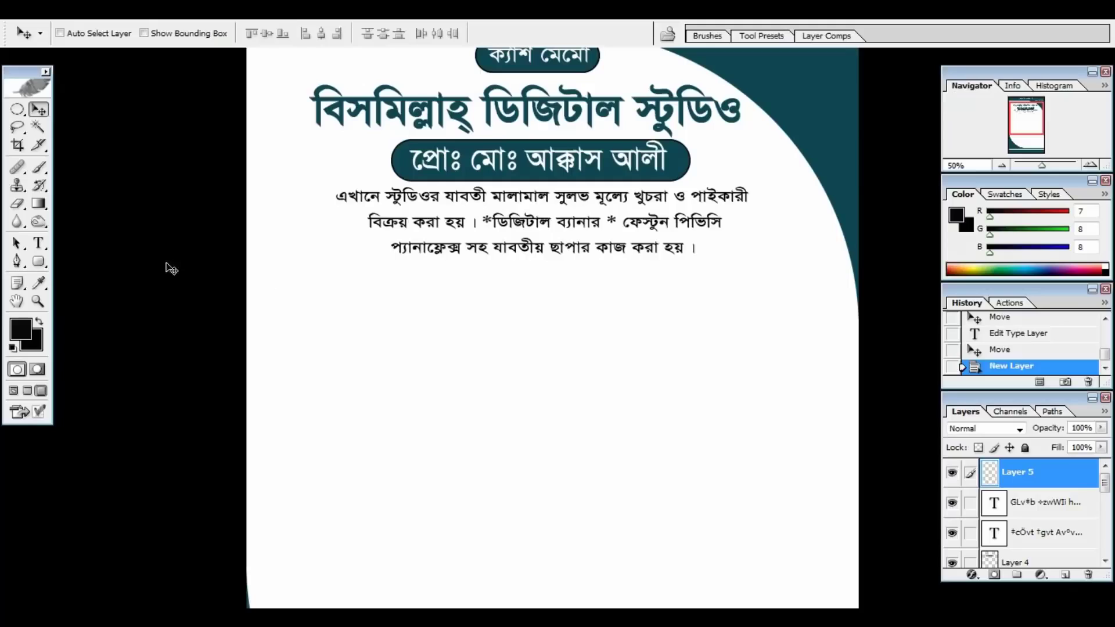
pyautogui.click(39, 262)
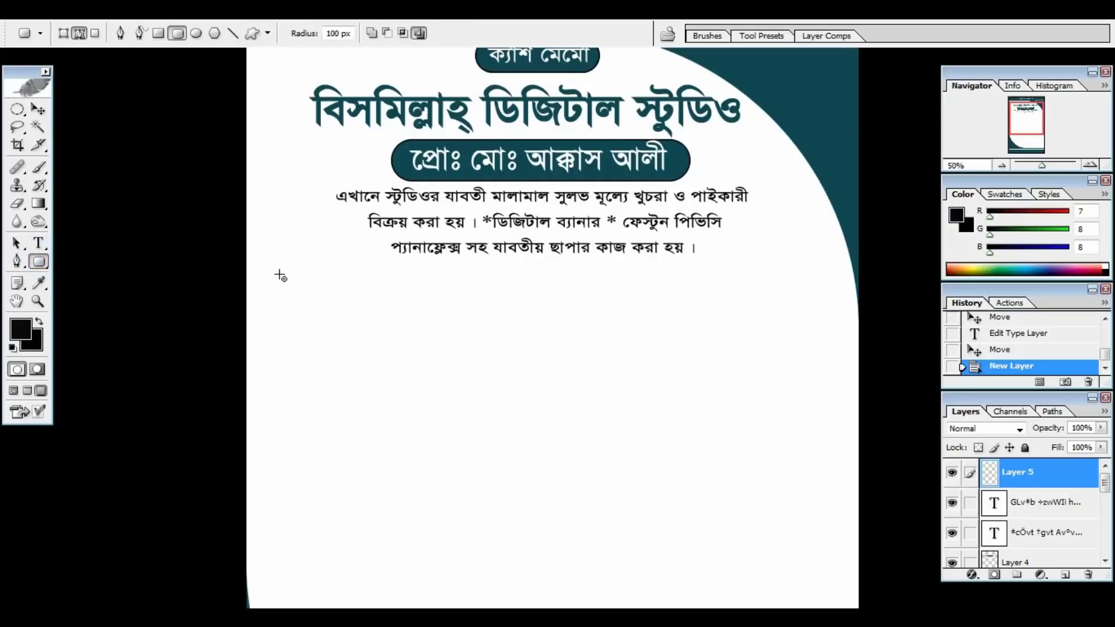
pyautogui.moveTo(261, 265); pyautogui.dragTo(849, 293)
pyautogui.hotkey('ctrl', 'Return')
pyautogui.click(957, 215)
pyautogui.click(822, 87)
pyautogui.press('Return')
pyautogui.hotkey('alt', 'BackSpace')
# Outline the teal bar with a black stroke, then deselect it.
pyautogui.press('f')
pyautogui.click(41, 44)
pyautogui.click(90, 325)
pyautogui.click(507, 279)
pyautogui.click(523, 428)
pyautogui.press('Return')
pyautogui.press('Return')
pyautogui.click(314, 124)
pyautogui.hotkey('ctrl', 'd')
pyautogui.hotkey('ctrl', '+')
pyautogui.hotkey('ctrl', '+')
pyautogui.hotkey('ctrl', '+')
pyautogui.hotkey('ctrl', '+')
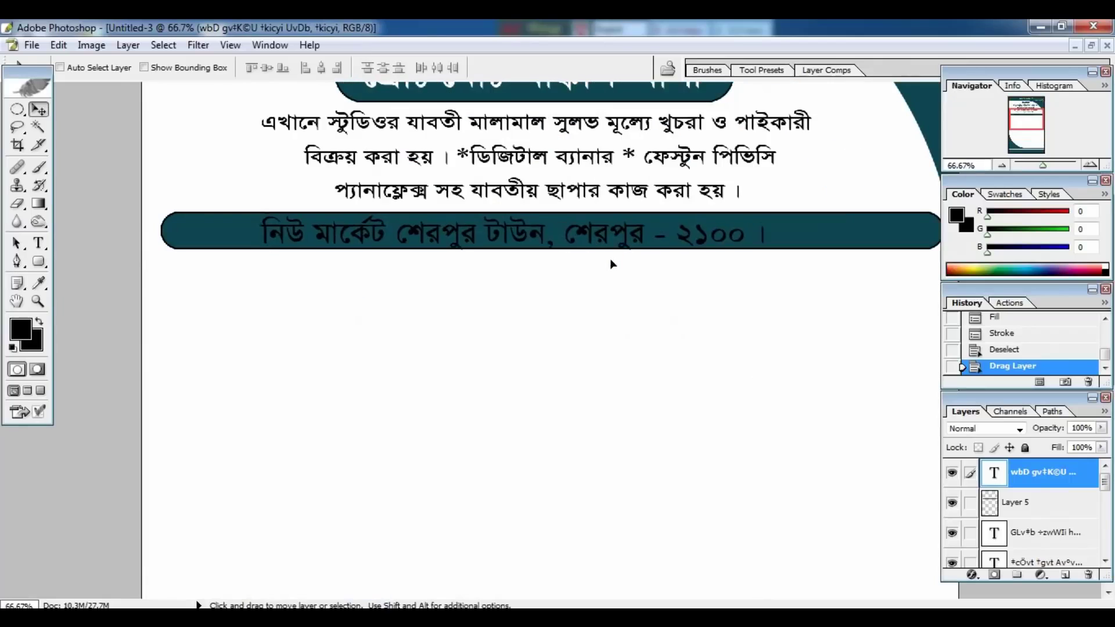
# Set the shop's address line on the teal banner in white.
pyautogui.press('t')
pyautogui.click(611, 232)
pyautogui.hotkey('ctrl', 'a')
pyautogui.click(546, 68)
pyautogui.click(510, 225)
pyautogui.click(841, 211)
pyautogui.hotkey('ctrl', 'Return')
pyautogui.click(173, 244)
# Add a black dotted serial-number (ক্রমিক নং) and তারিখঃ date line below the banner.
pyautogui.write('ক্রমিক ন')
pyautogui.moveTo(256, 267); pyautogui.dragTo(256, 302)
pyautogui.hotkey('ctrl', 'a')
pyautogui.click(546, 67)
pyautogui.click(858, 211)
pyautogui.click(280, 269)
pyautogui.write('.........................')
pyautogui.hotkey('ctrl', '-')
pyautogui.hotkey('ctrl', '-')
pyautogui.write('তারিখঃ..........')
pyautogui.click(37, 109)
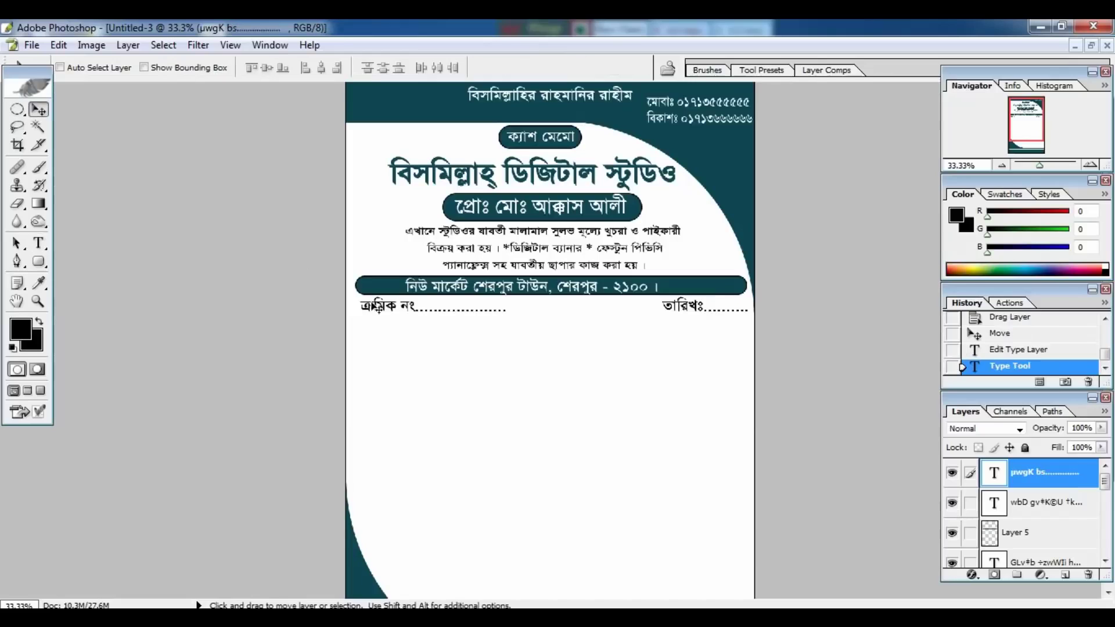
# Add the dotted নামঃ name and ঠিকানাঃ address lines beneath the serial-number line.
pyautogui.click(39, 244)
pyautogui.click(356, 331)
pyautogui.write('নামঃ.........................................................')
pyautogui.press('Return')
pyautogui.write('ঠিকানাঃ ............................................................')
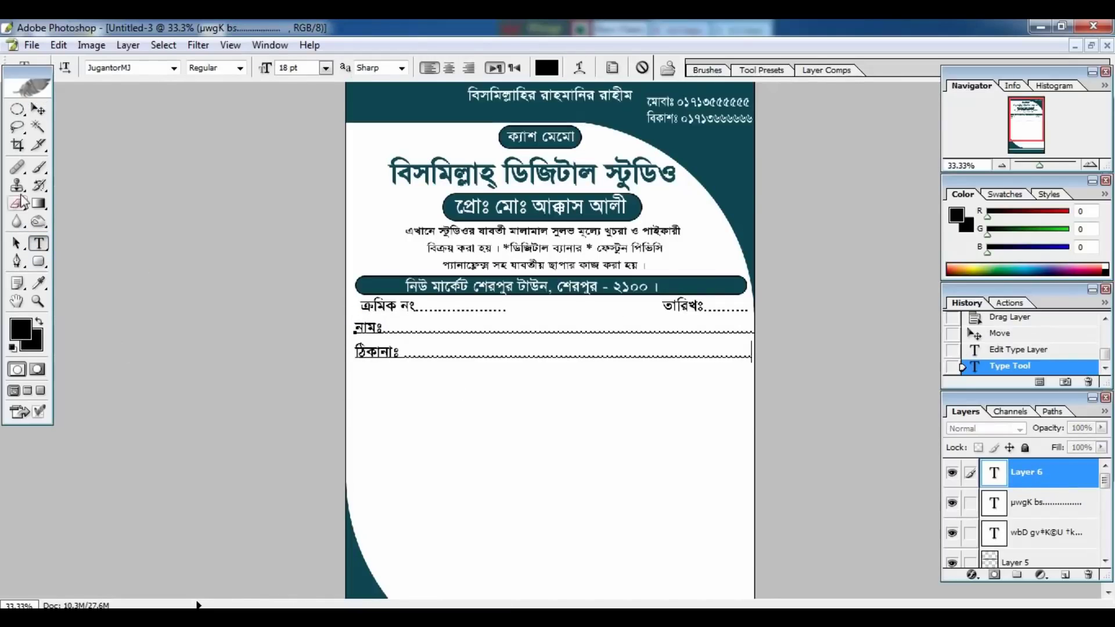
pyautogui.click(38, 109)
pyautogui.hotkey('ctrl', '-')
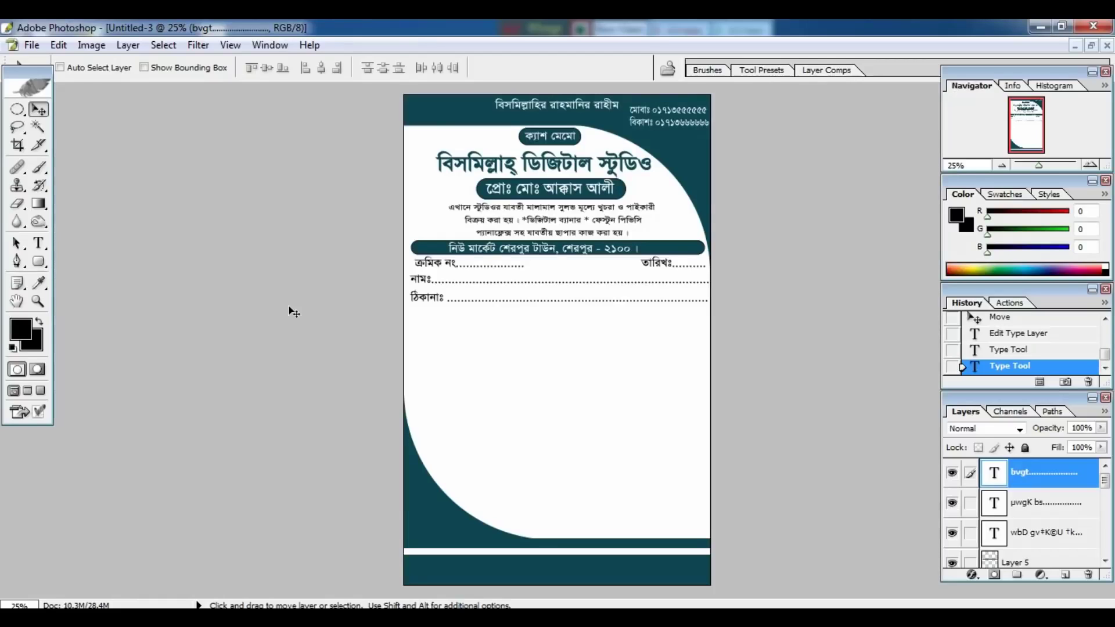
pyautogui.click(41, 263)
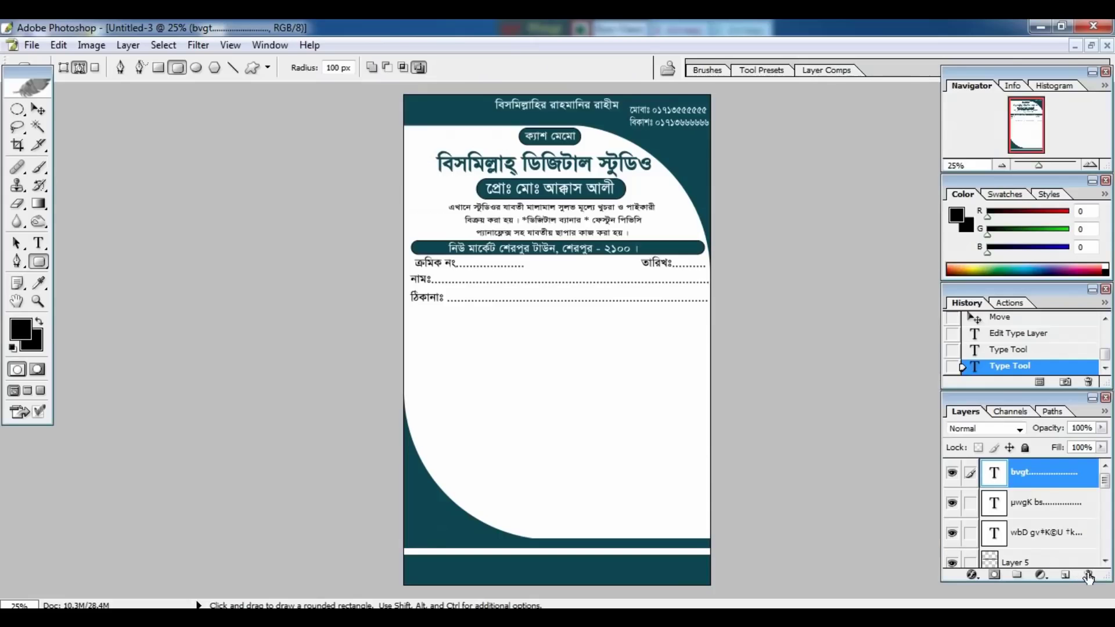
# On a new layer, draw a large rounded box under the address line and load it as a selection.
pyautogui.click(965, 585)
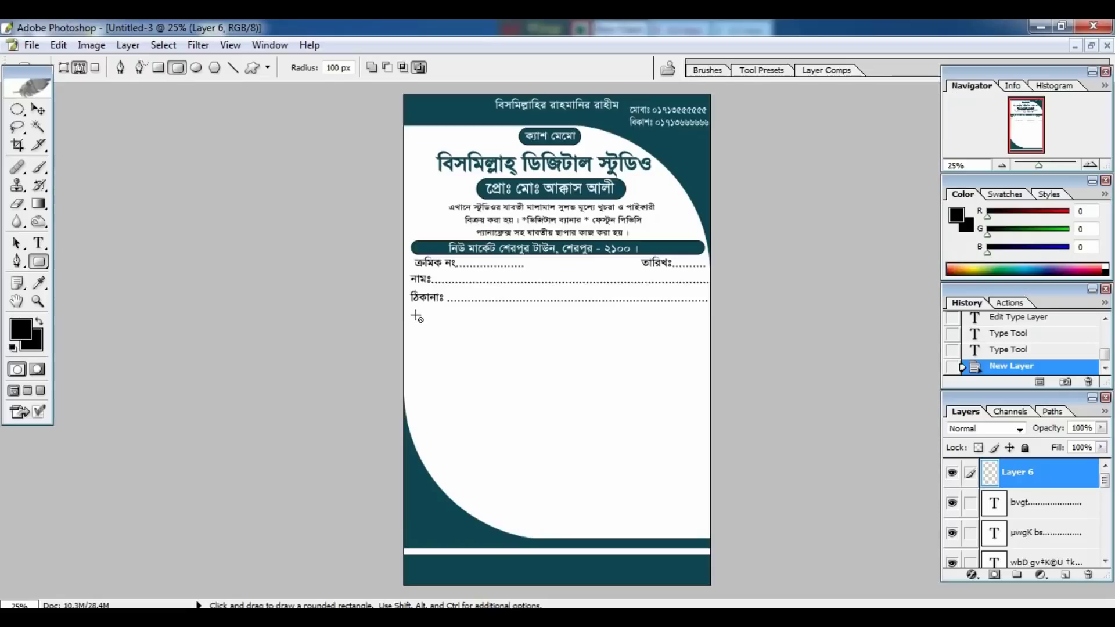
pyautogui.moveTo(417, 316); pyautogui.dragTo(699, 520)
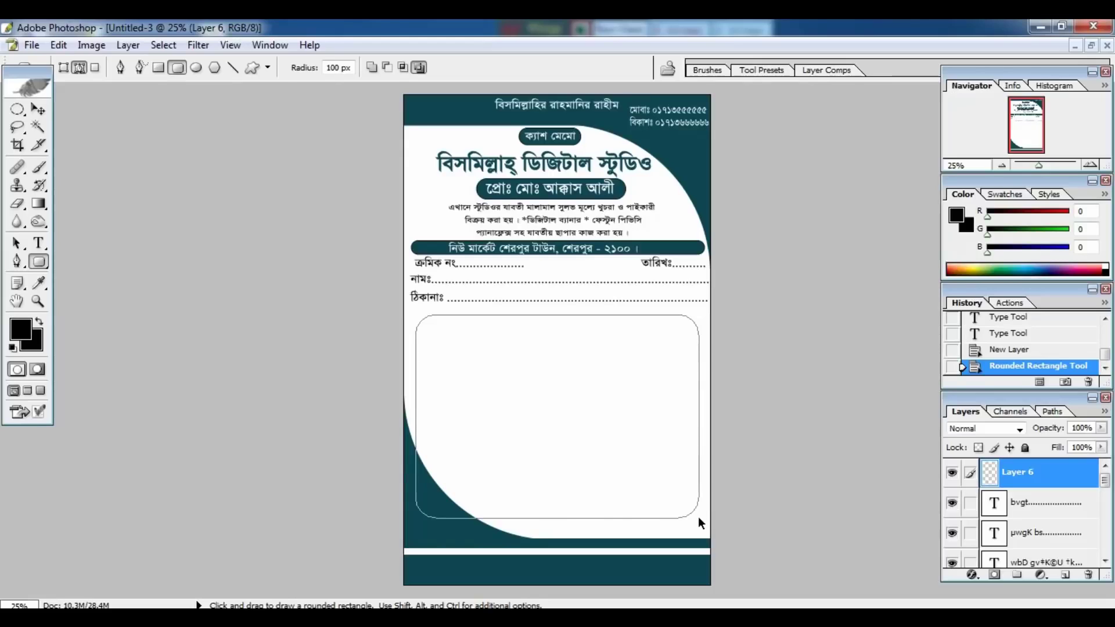
pyautogui.hotkey('ctrl', 'Return')
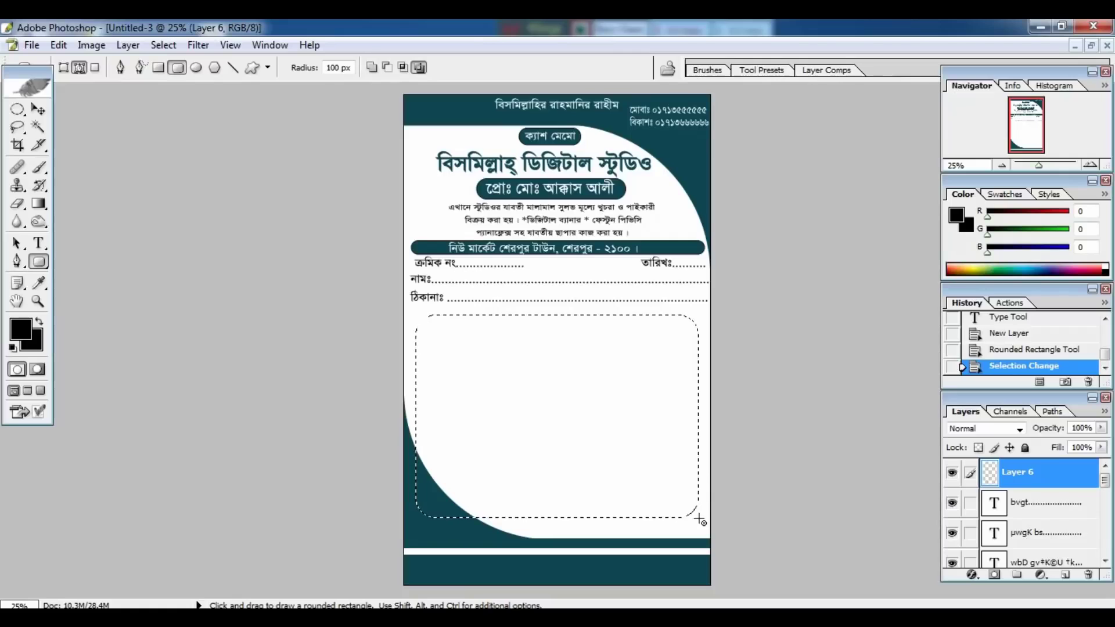
pyautogui.click(61, 50)
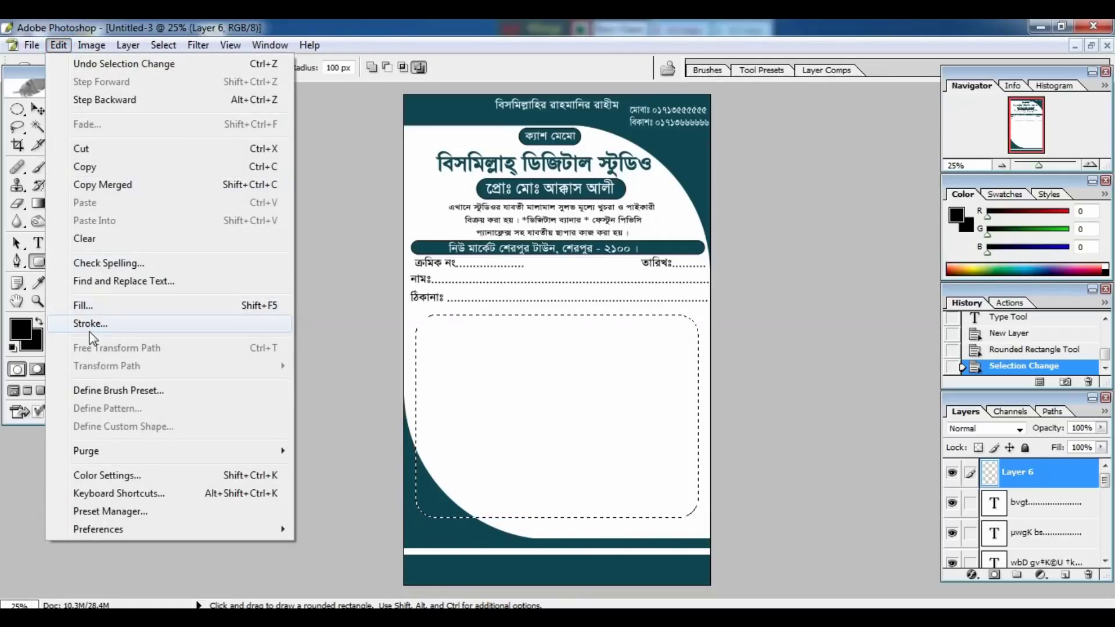
# Stroke the rounded box selection with a 4 px black outline, then deselect.
pyautogui.click(90, 333)
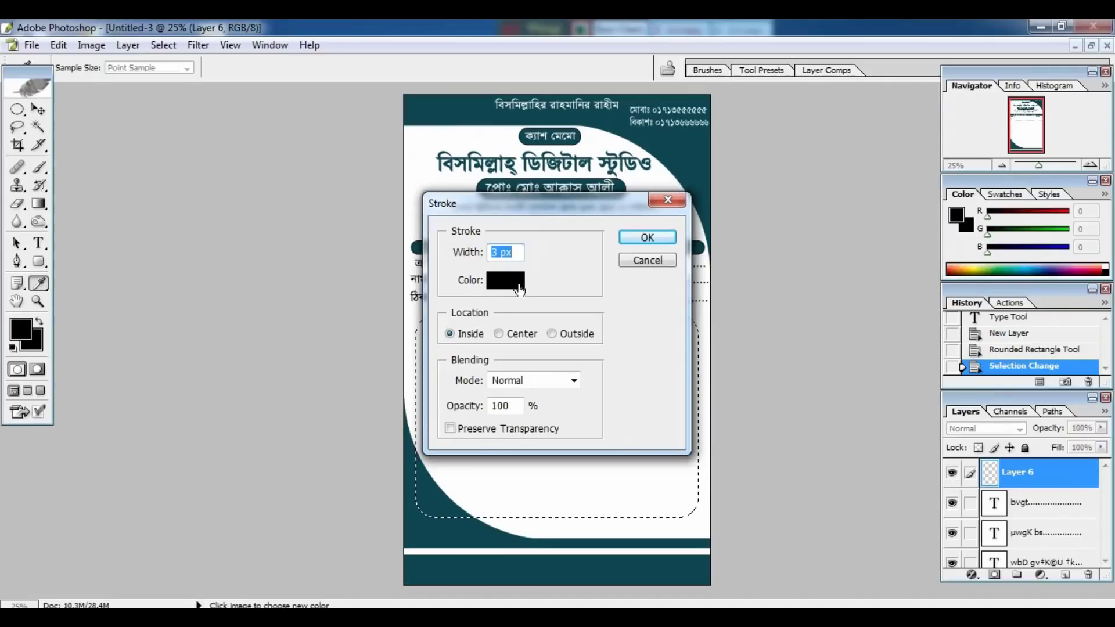
pyautogui.click(464, 184)
pyautogui.moveTo(494, 253); pyautogui.dragTo(479, 260)
pyautogui.write('4')
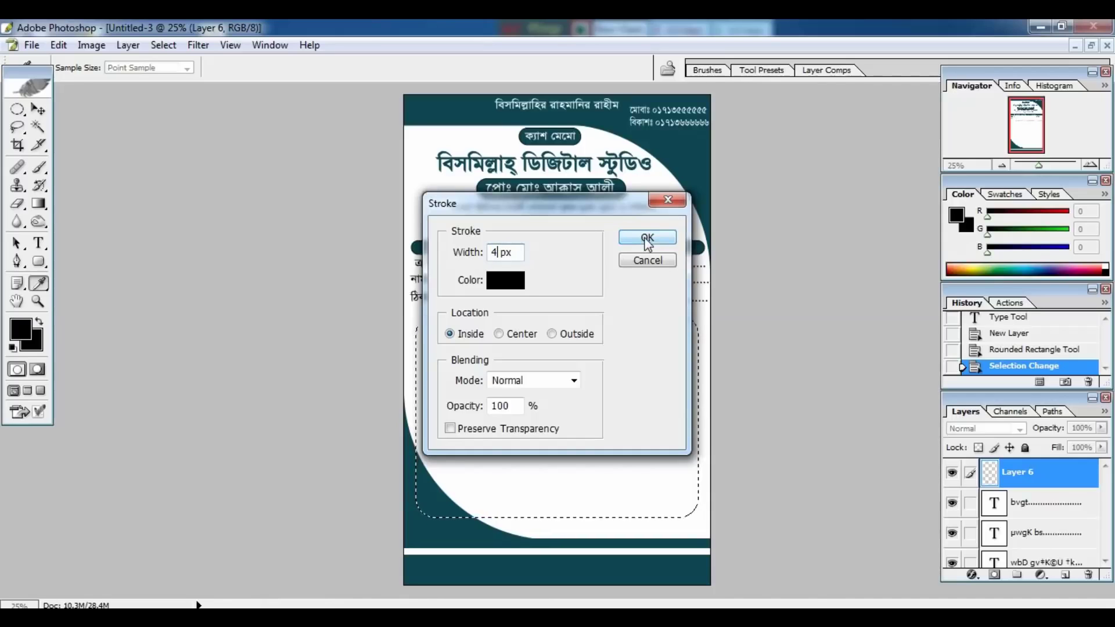
pyautogui.click(645, 237)
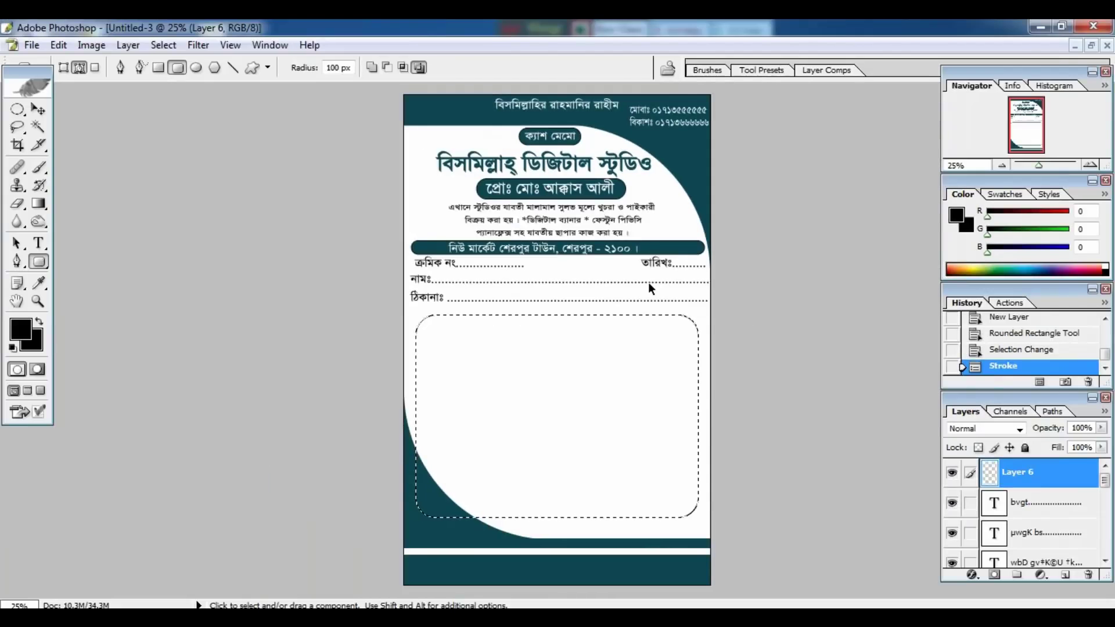
pyautogui.hotkey('ctrl', 'd')
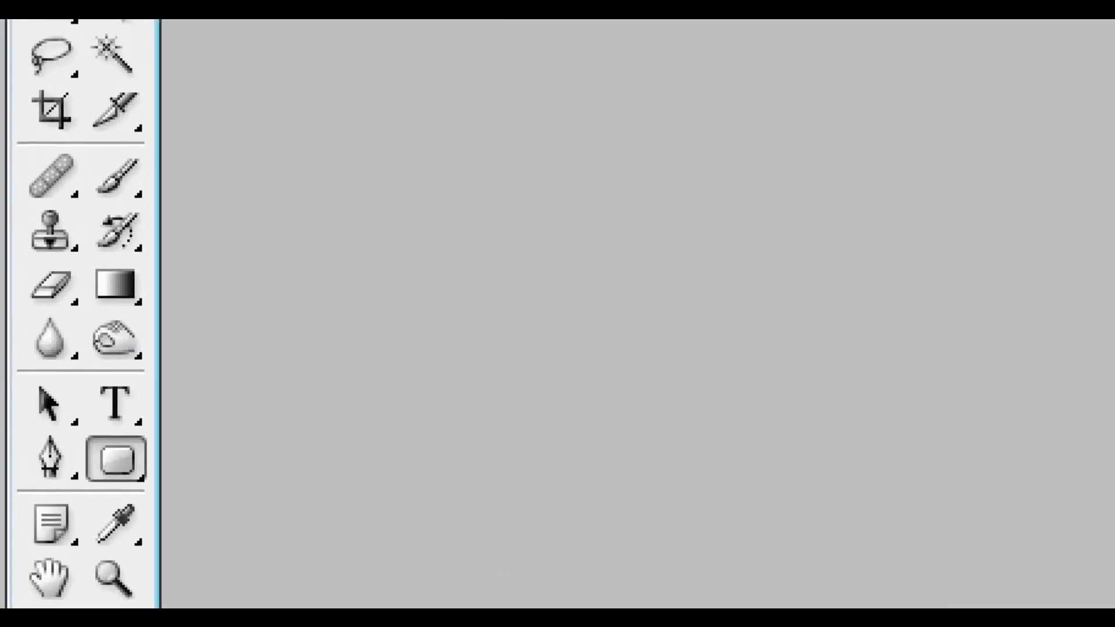
# Choose the Brush, zoom in on the rounded box and shrink the tip to 6 px.
pyautogui.click(15, 164)
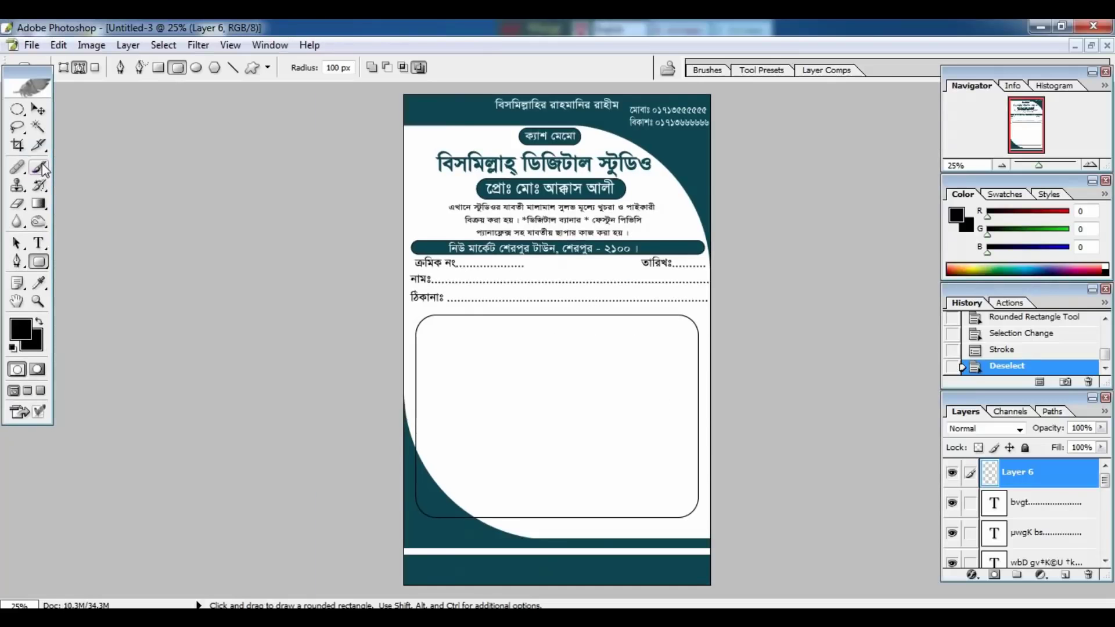
pyautogui.click(40, 168)
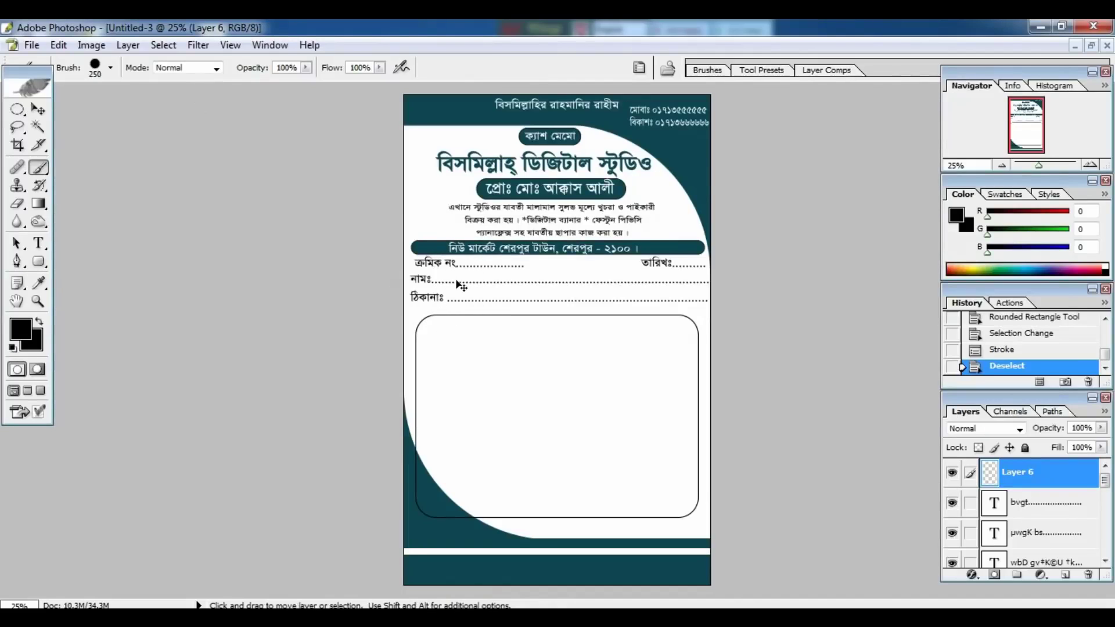
pyautogui.hotkey('ctrl', '+')
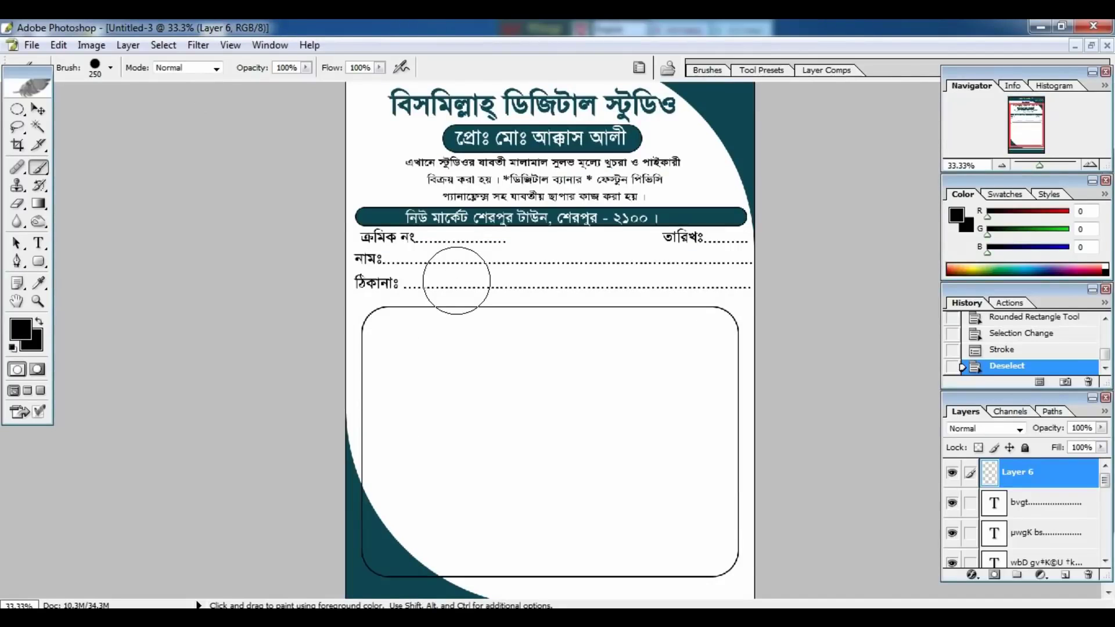
pyautogui.hotkey('ctrl', '+')
pyautogui.press('space')
pyautogui.moveTo(456, 279); pyautogui.dragTo(462, 187)
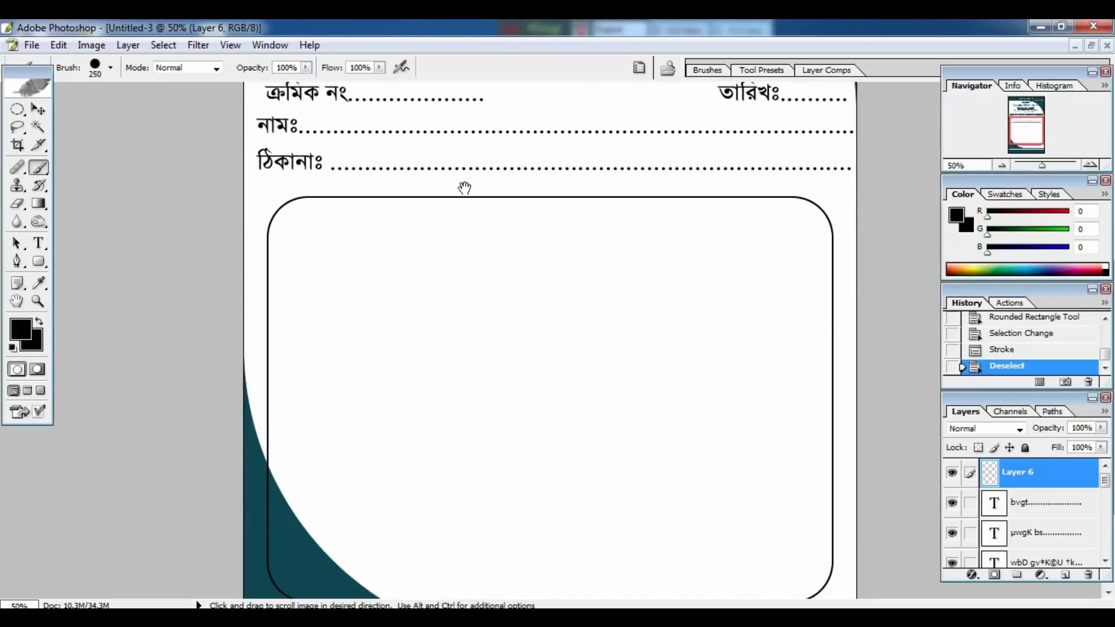
pyautogui.moveTo(462, 253); pyautogui.dragTo(456, 174)
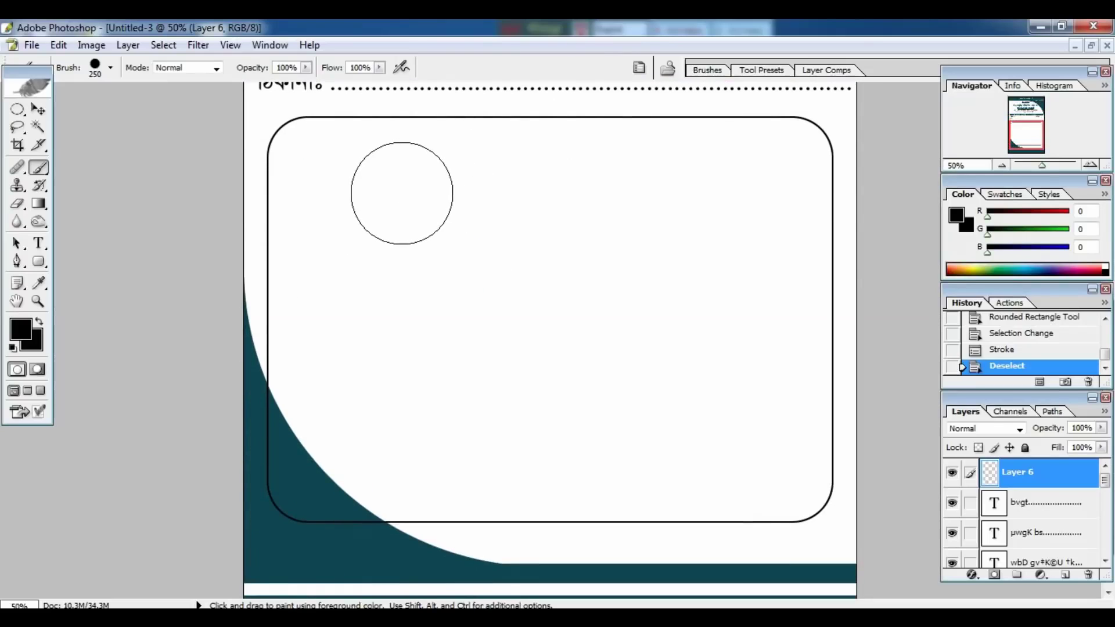
pyautogui.press('[')
pyautogui.press('[')
pyautogui.press('[')
pyautogui.press('[')
pyautogui.press('[')
pyautogui.press('[')
pyautogui.press('[')
pyautogui.press('[')
pyautogui.press('[')
pyautogui.press('[')
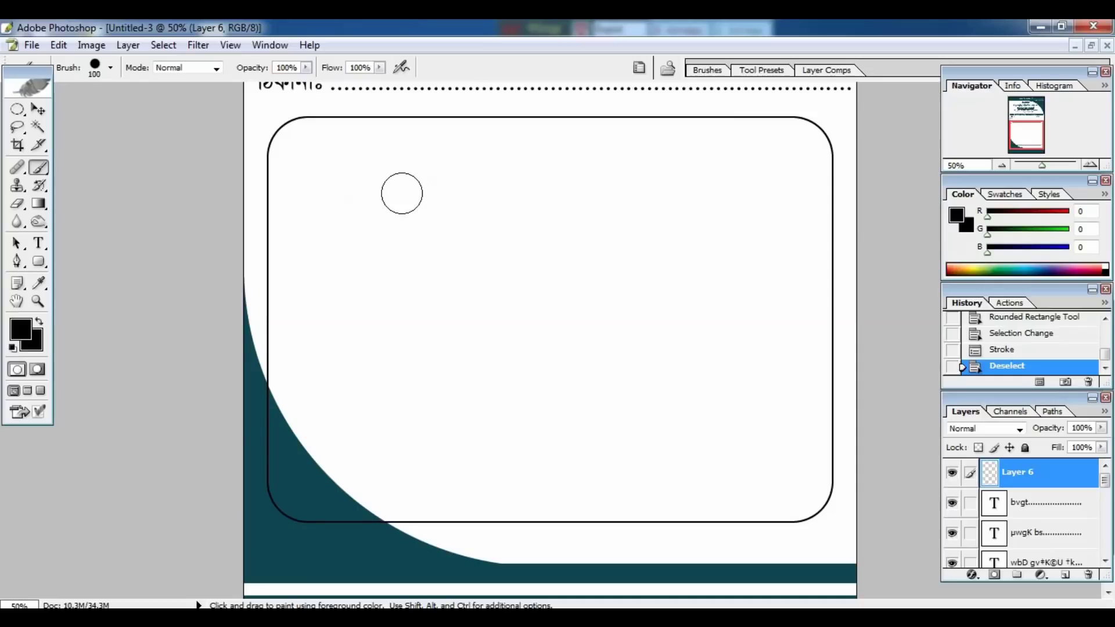
pyautogui.press('[')
pyautogui.press('[')
pyautogui.press('[')
pyautogui.press('[')
pyautogui.press('[')
# Paint two trial vertical lines down the box, then undo both.
pyautogui.press('ctrl')
pyautogui.moveTo(308, 118)
pyautogui.mouseDown()
pyautogui.moveTo(294, 403)
pyautogui.moveTo(302, 527)
pyautogui.mouseUp()
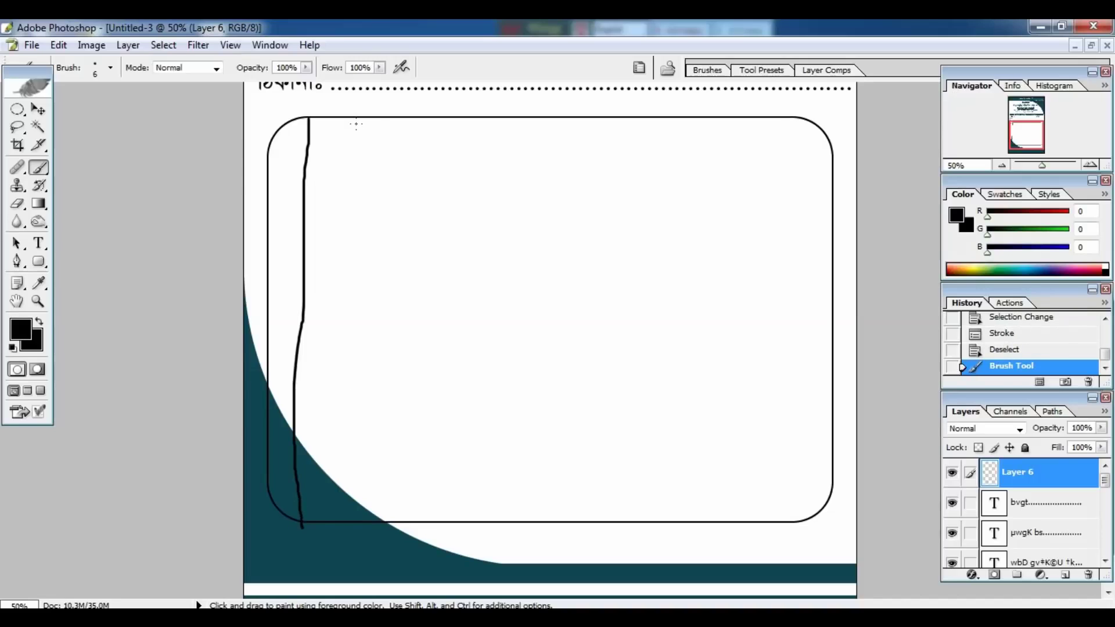
pyautogui.moveTo(358, 120)
pyautogui.mouseDown()
pyautogui.moveTo(350, 287)
pyautogui.moveTo(360, 519)
pyautogui.mouseUp()
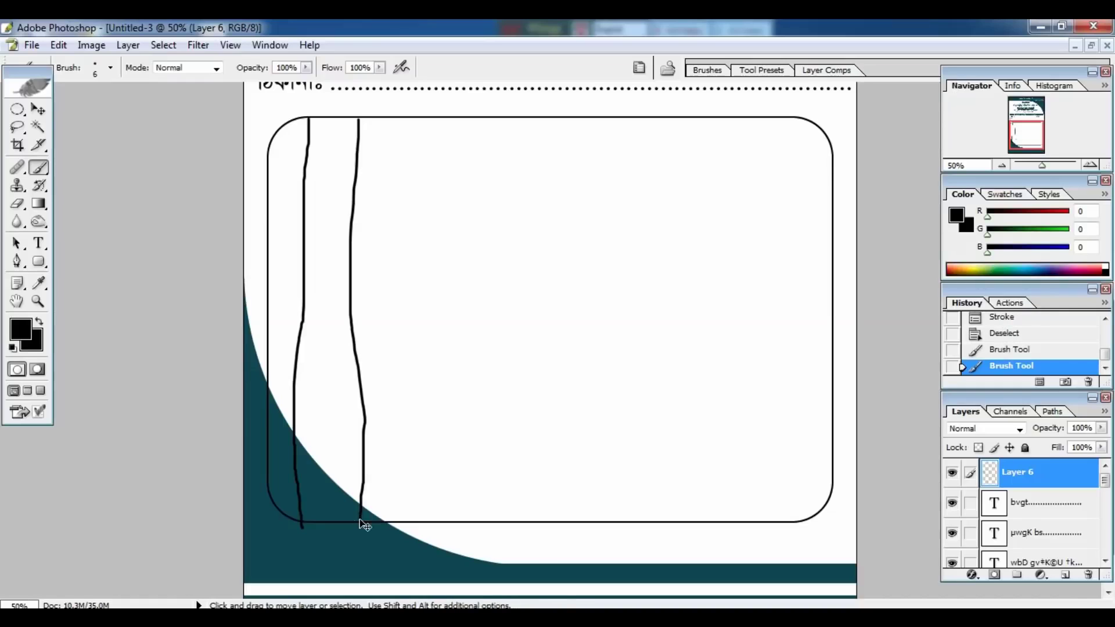
pyautogui.hotkey('ctrl', 'alt', 'z')
pyautogui.hotkey('ctrl', 'alt', 'z')
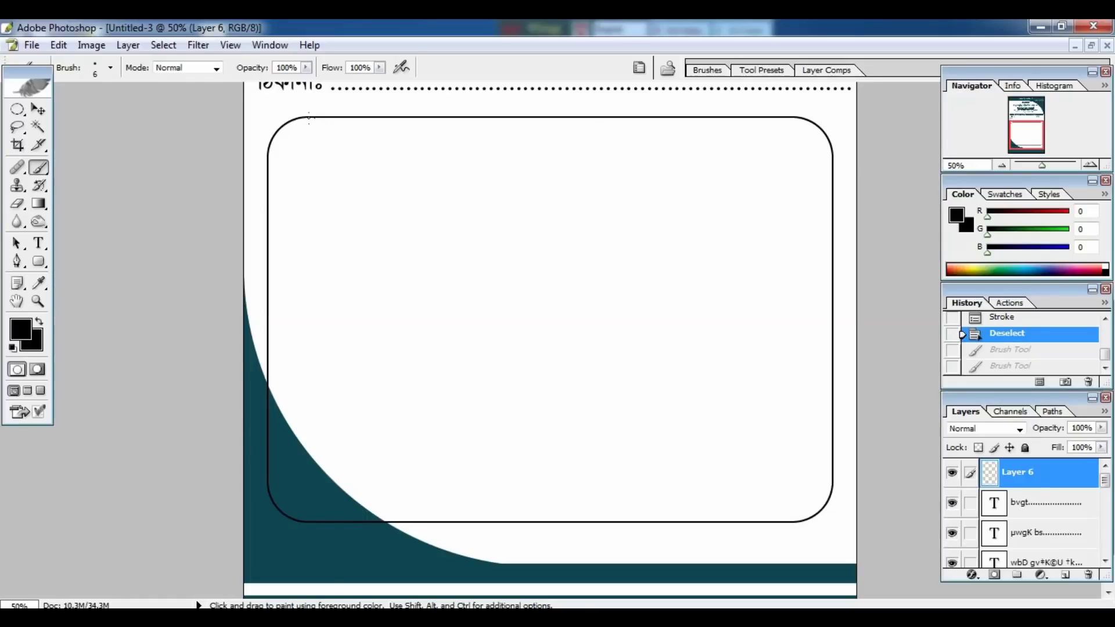
# Paint four straight vertical column dividers down the table box.
pyautogui.moveTo(309, 118); pyautogui.dragTo(299, 466)
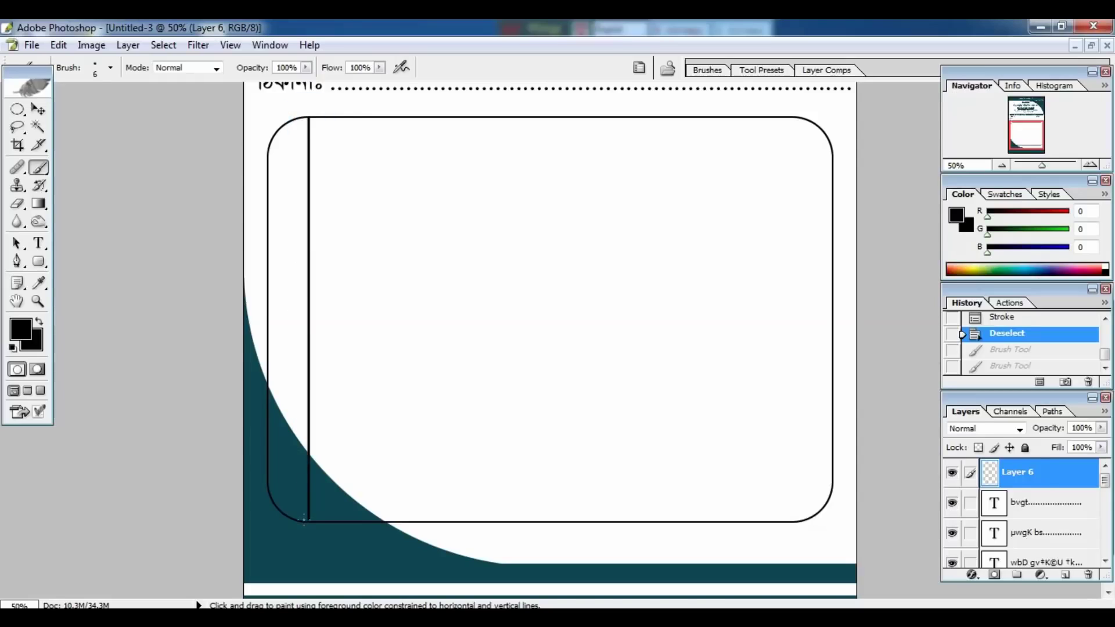
pyautogui.moveTo(304, 522); pyautogui.dragTo(303, 521)
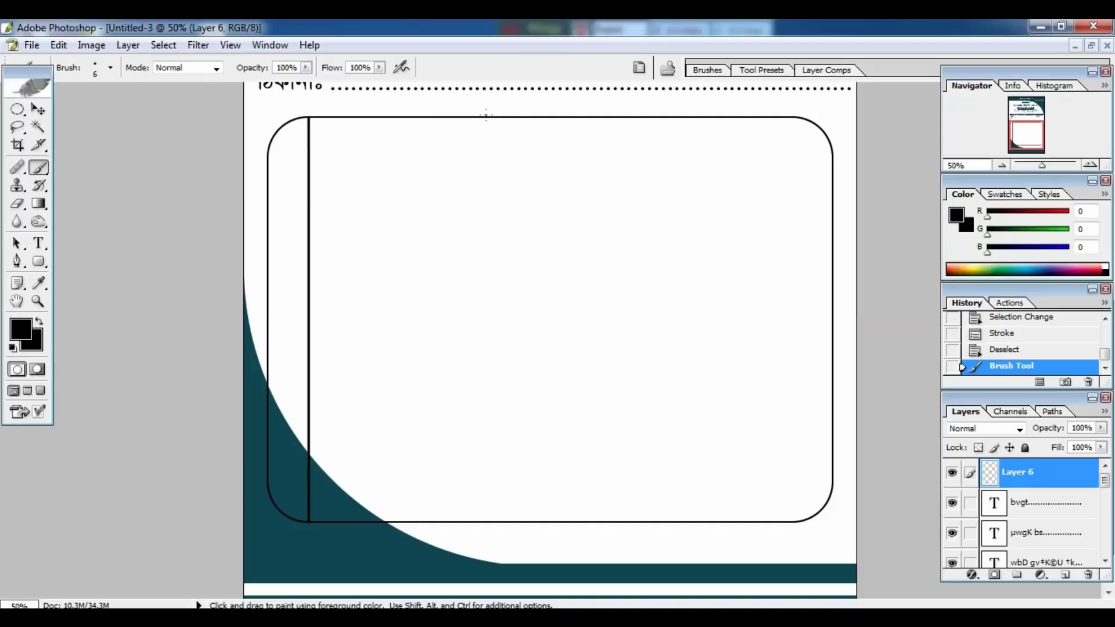
pyautogui.moveTo(486, 115); pyautogui.dragTo(478, 185)
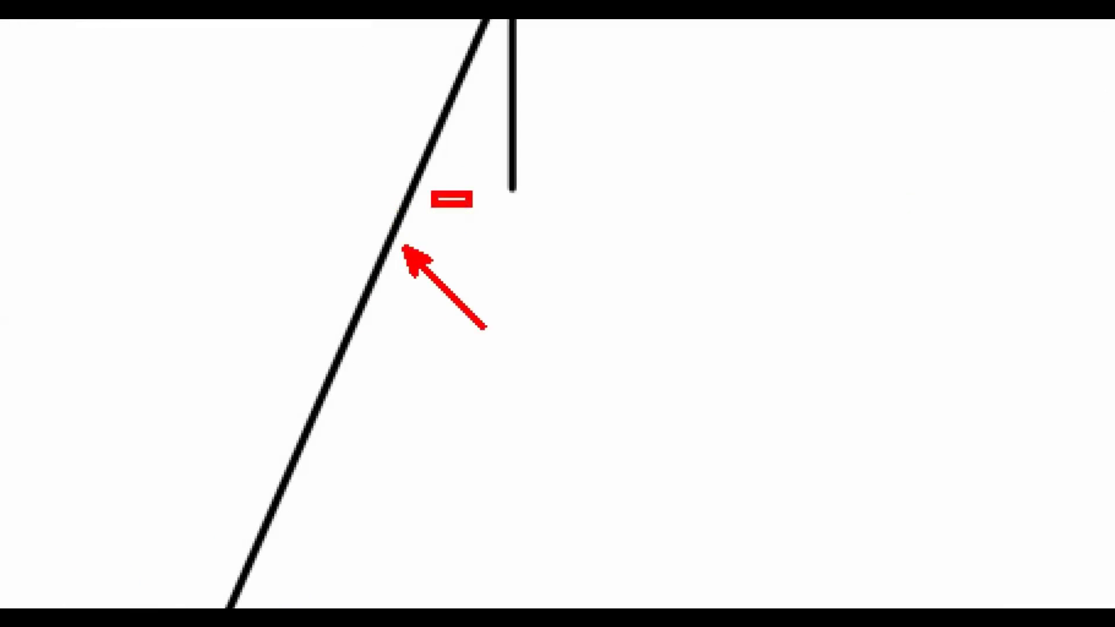
pyautogui.hotkey('ctrl', 'z')
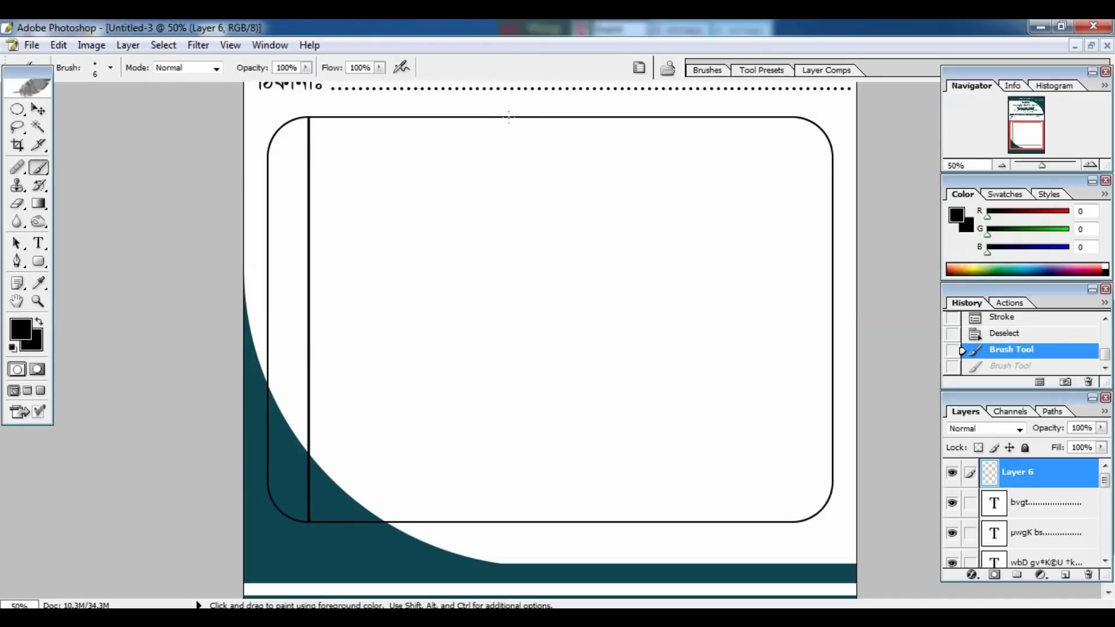
pyautogui.click(509, 117)
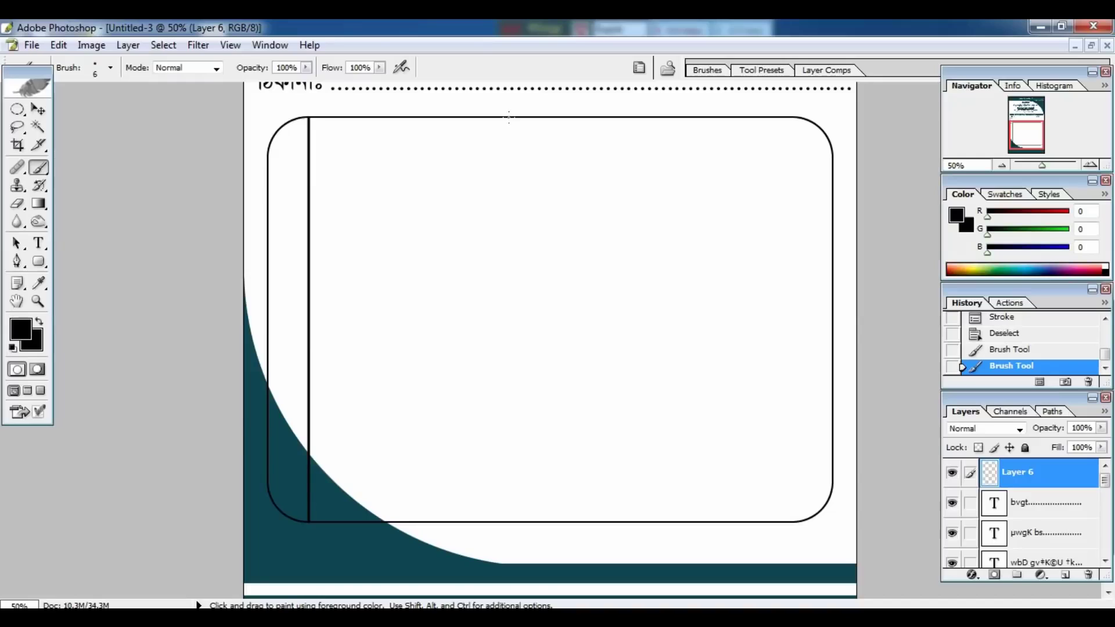
pyautogui.press('shift')
pyautogui.moveTo(509, 117); pyautogui.dragTo(499, 488)
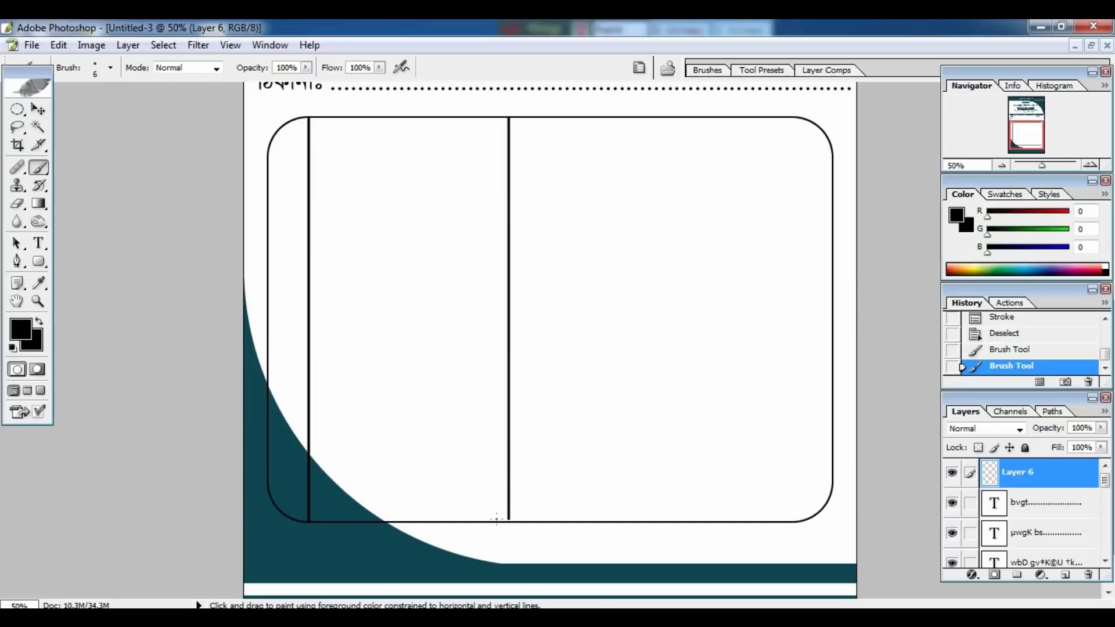
pyautogui.moveTo(612, 118); pyautogui.dragTo(612, 521)
pyautogui.moveTo(721, 117); pyautogui.dragTo(721, 522)
# Paint the header-row line and the horizontal lines forming three total rows at lower right.
pyautogui.moveTo(269, 168)
pyautogui.mouseDown()
pyautogui.moveTo(824, 174)
pyautogui.moveTo(832, 154)
pyautogui.mouseUp()
pyautogui.hotkey('ctrl', 'z')
pyautogui.click(268, 196)
pyautogui.moveTo(613, 494); pyautogui.dragTo(831, 494)
pyautogui.moveTo(612, 466); pyautogui.dragTo(830, 467)
pyautogui.moveTo(612, 443); pyautogui.dragTo(832, 444)
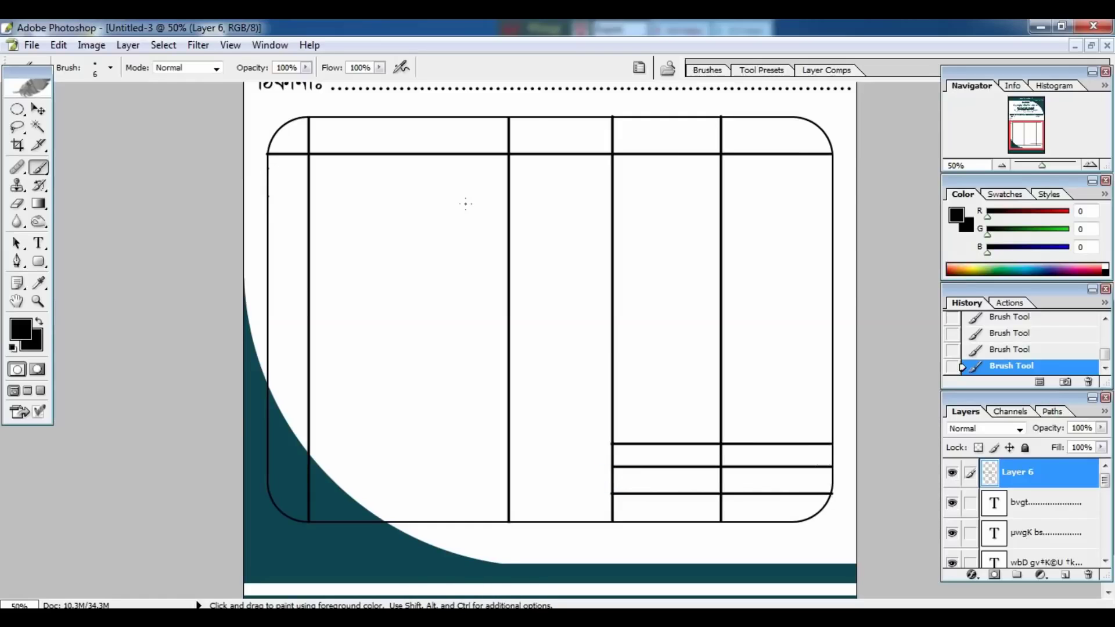
pyautogui.press('t')
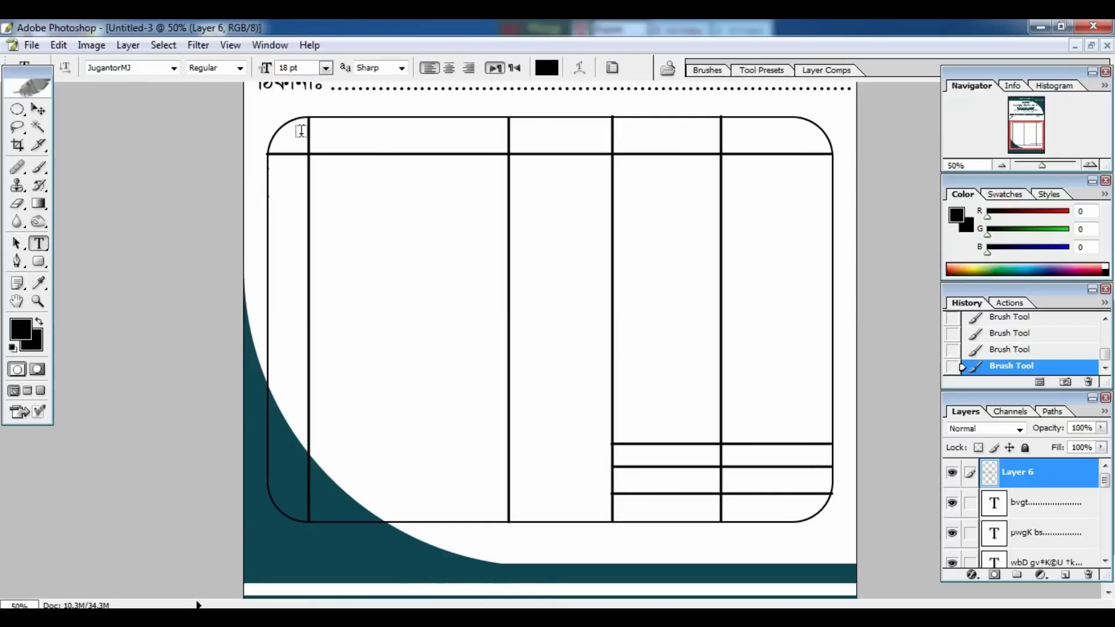
# Type the Bengali column headings নং, বিবরণ, পরিমান, দর, টাকা in the header row.
pyautogui.click(282, 139)
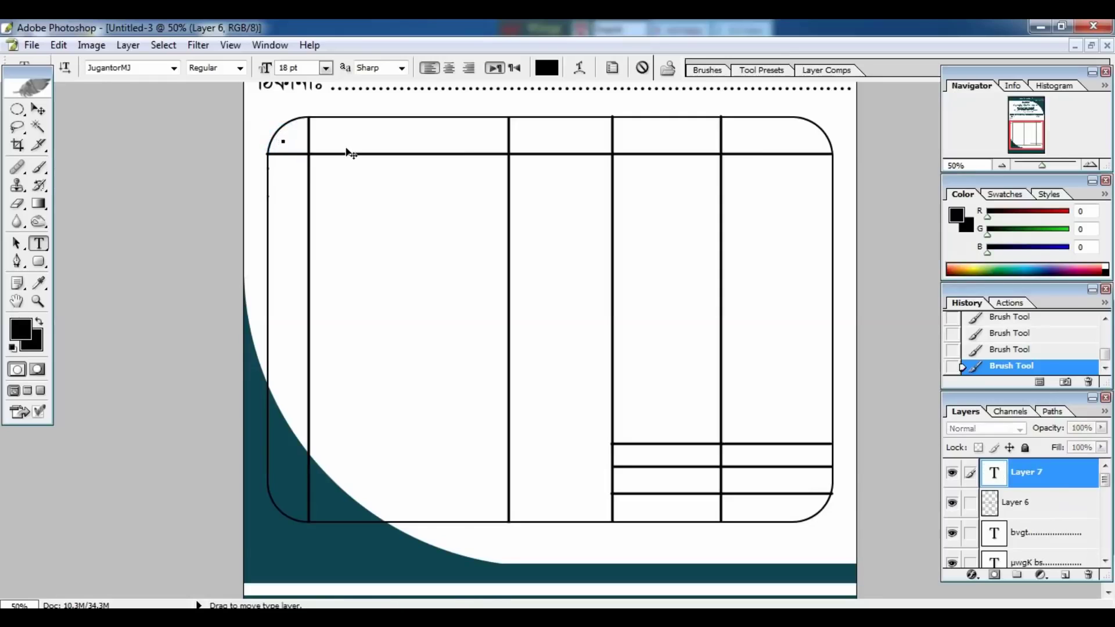
pyautogui.hotkey('ctrl', 'alt', 'b')
pyautogui.write('নং')
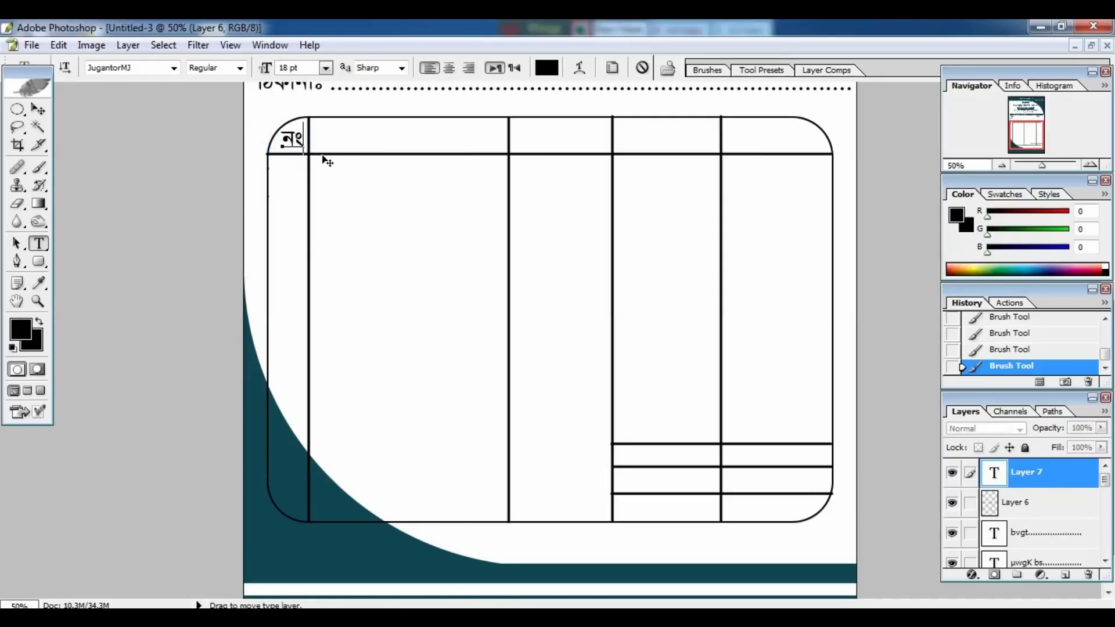
pyautogui.write('      বিবরণ            পরিমান    দর         টাকা')
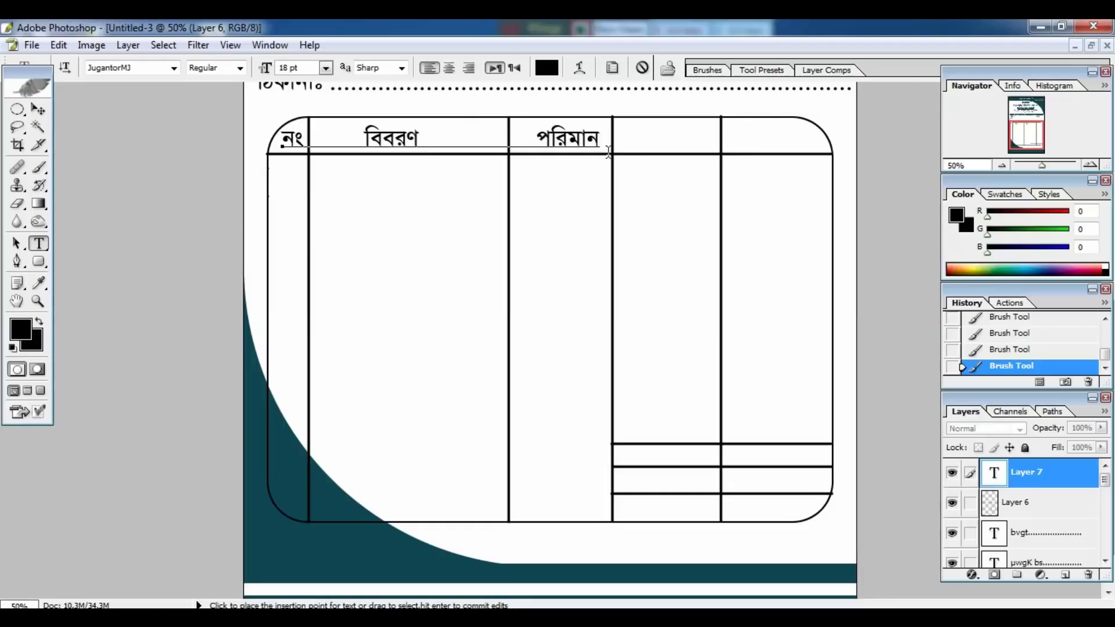
pyautogui.hotkey('ctrl', 'Return')
pyautogui.press('v')
# Add a মোট label sized to fit the first total row.
pyautogui.press('t')
pyautogui.click(624, 455)
pyautogui.write('মোট')
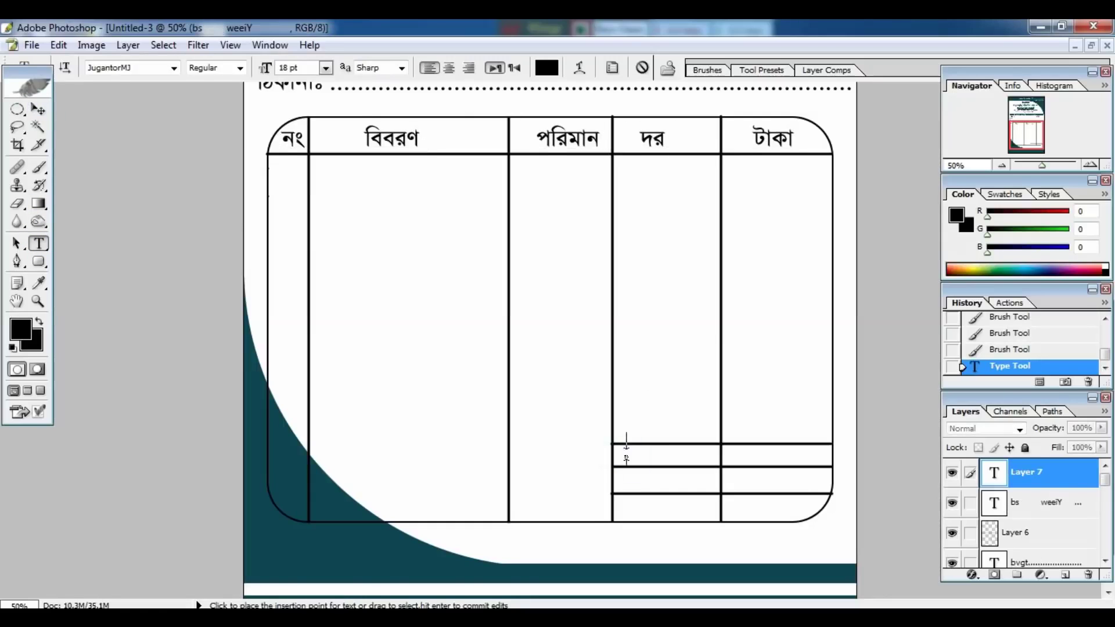
pyautogui.moveTo(671, 473); pyautogui.dragTo(624, 518)
pyautogui.hotkey('ctrl', 'Return')
# Duplicate the label into the next two rows, changing them to জমা and বাকী.
pyautogui.press('v')
pyautogui.press('t')
pyautogui.click(657, 484)
pyautogui.hotkey('ctrl', 'a')
pyautogui.write('জমা')
pyautogui.hotkey('ctrl', 'Return')
pyautogui.press('v')
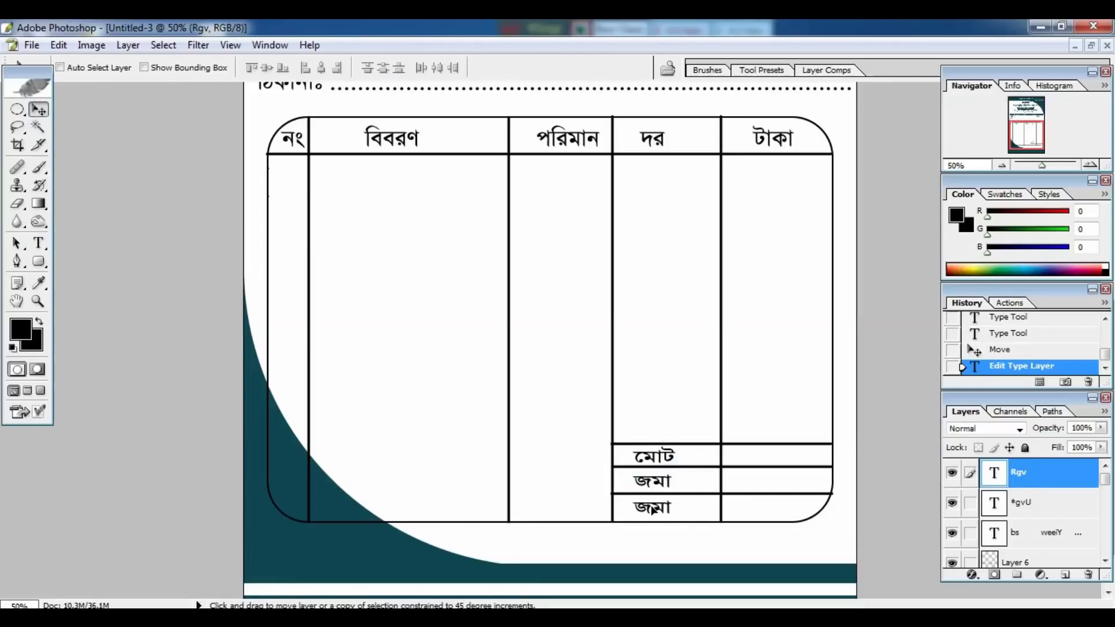
pyautogui.press('t')
pyautogui.doubleClick(653, 507)
pyautogui.write('বাকী')
pyautogui.hotkey('ctrl', 'Return')
pyautogui.press('v')
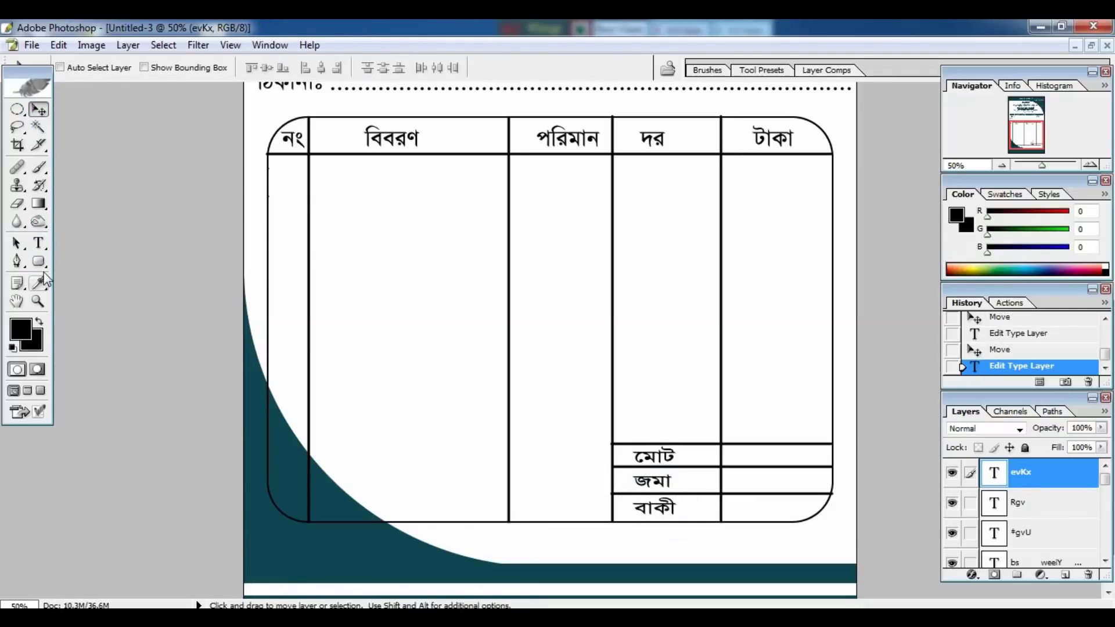
# Add the dotted কথায়ঃ amount-in-words line below the table.
pyautogui.click(39, 243)
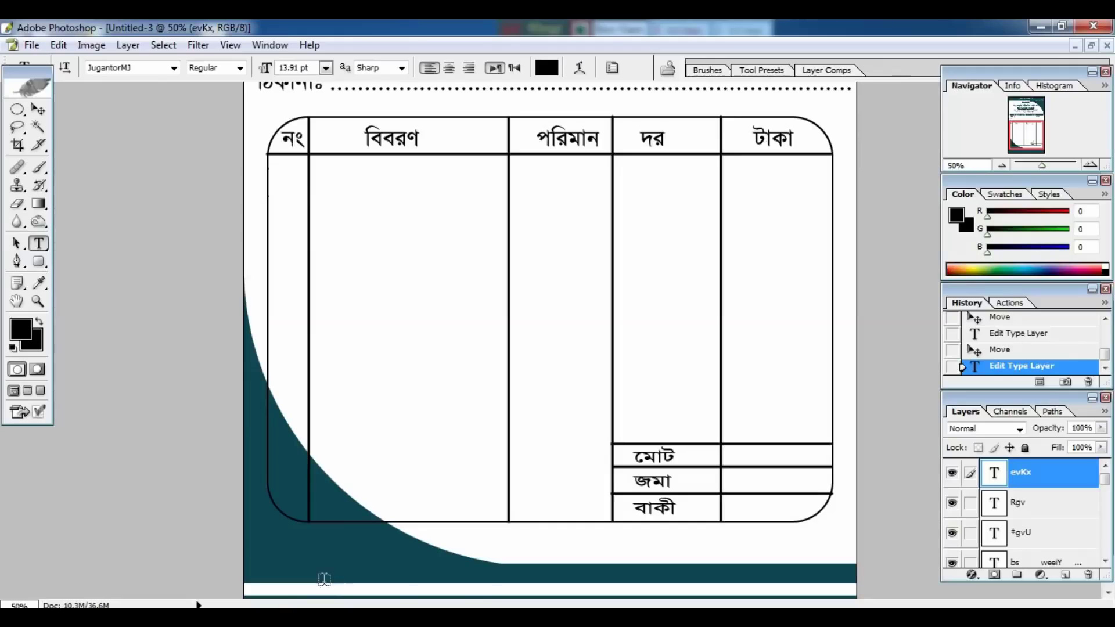
pyautogui.click(301, 549)
pyautogui.write('কথায়ঃ ..................................................................')
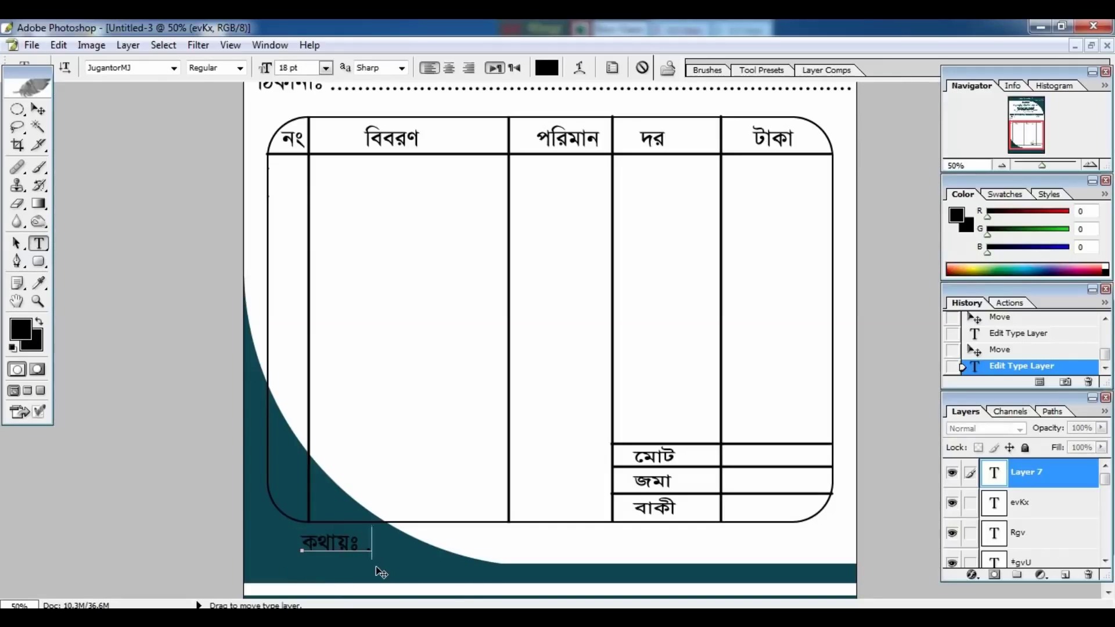
pyautogui.hotkey('ctrl', 'Return')
pyautogui.press('v')
# Add the কর্তৃপক্ষের স্বাক্ষর signature label in the bottom band.
pyautogui.scroll(-2, 684, 417)
pyautogui.press('t')
pyautogui.click(647, 560)
pyautogui.write('কর্তৃপক্ষের স্বাক্ষর')
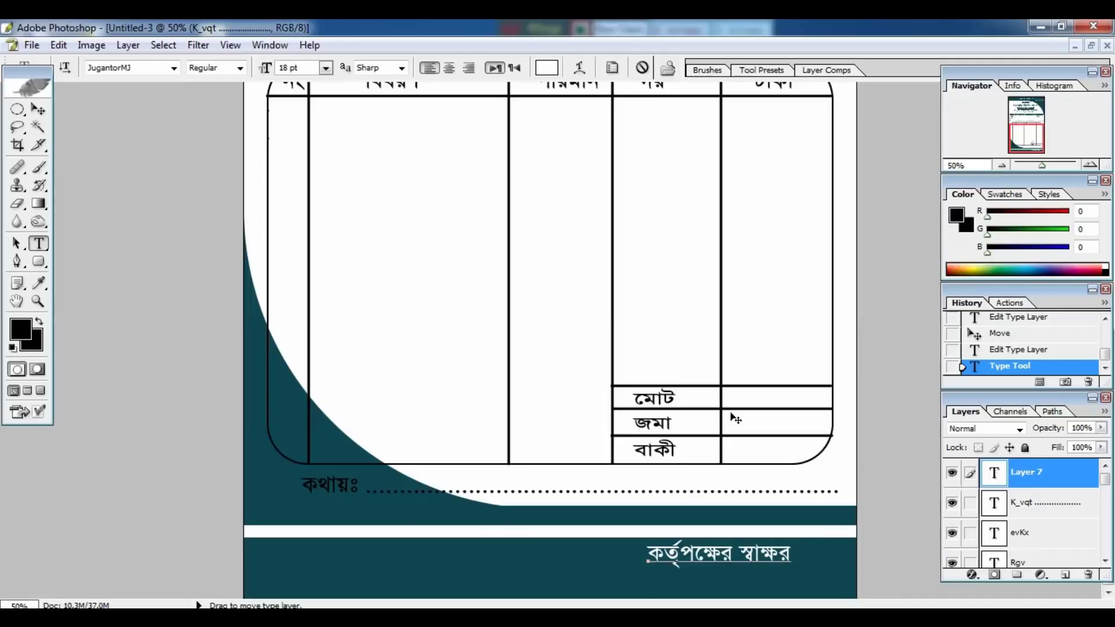
pyautogui.hotkey('ctrl', 'Return')
pyautogui.press('v')
pyautogui.hotkey('ctrl', '-')
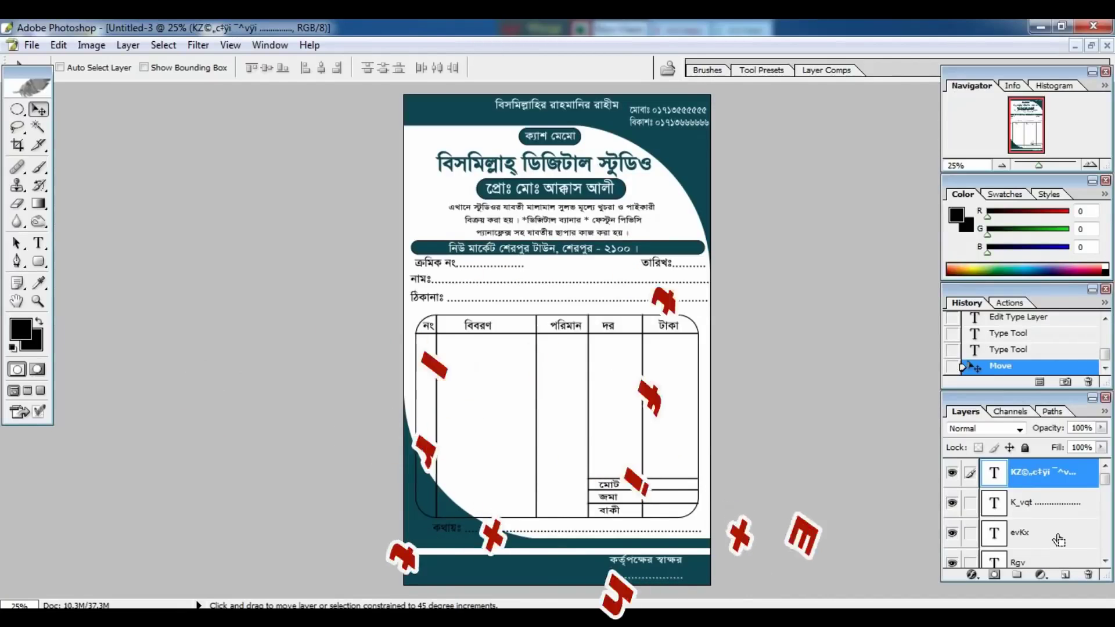
# Merge Visible into one Background layer, pick the Magic Wand, and reset colours to black/white.
pyautogui.hotkey('ctrl', 'shift', 'e')
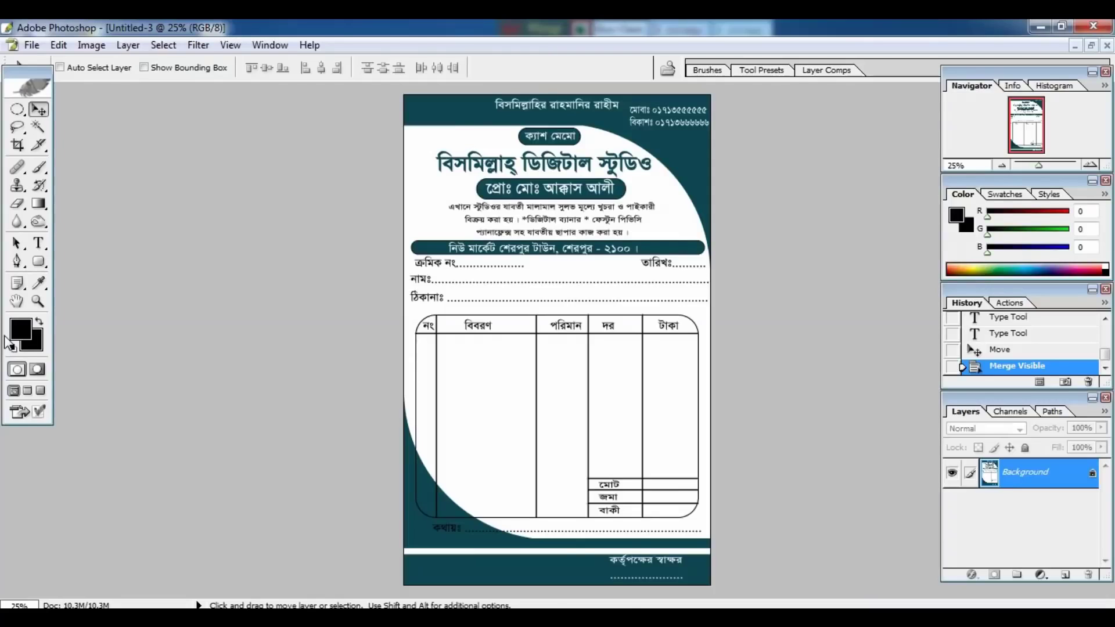
pyautogui.press('w')
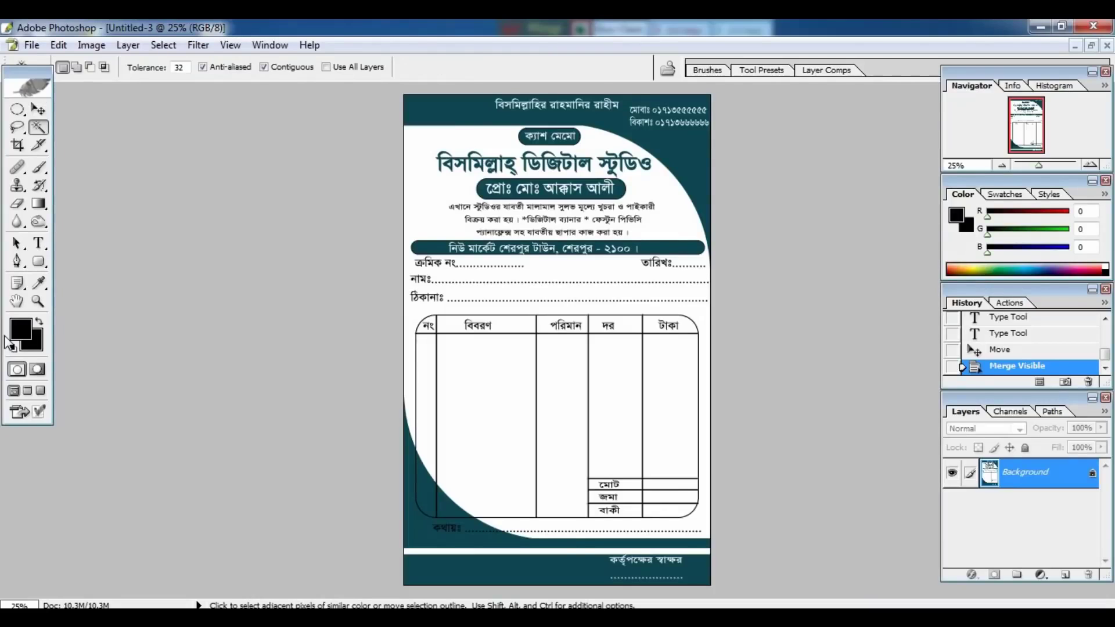
pyautogui.click(7, 343)
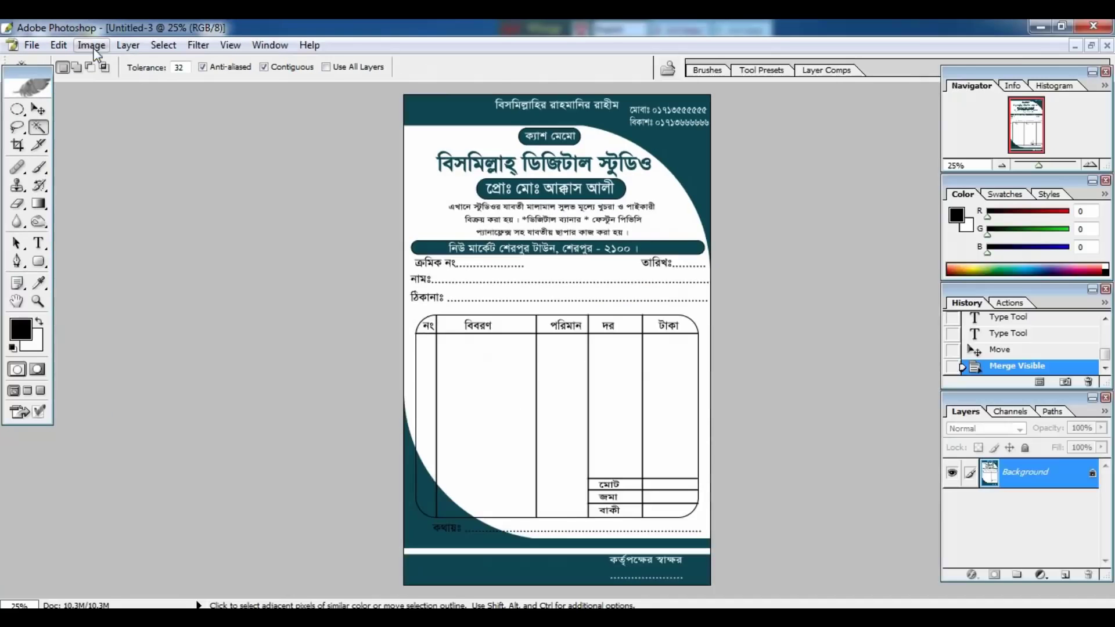
# Add a relative 0.25-inch width and height to the canvas in Canvas Size, for a white border.
pyautogui.click(112, 52)
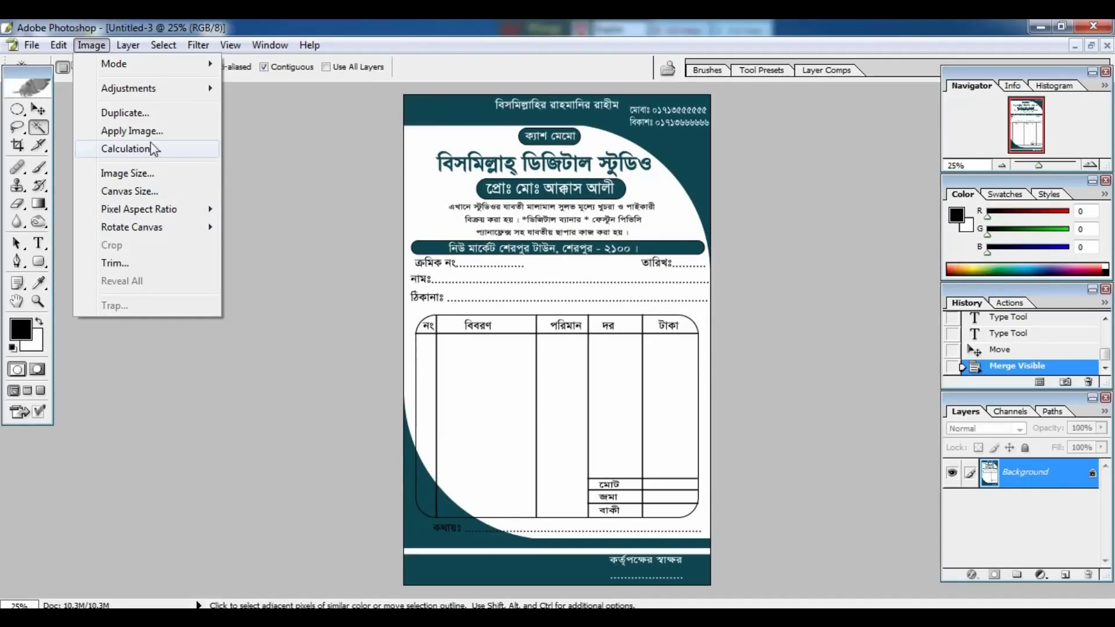
pyautogui.click(137, 191)
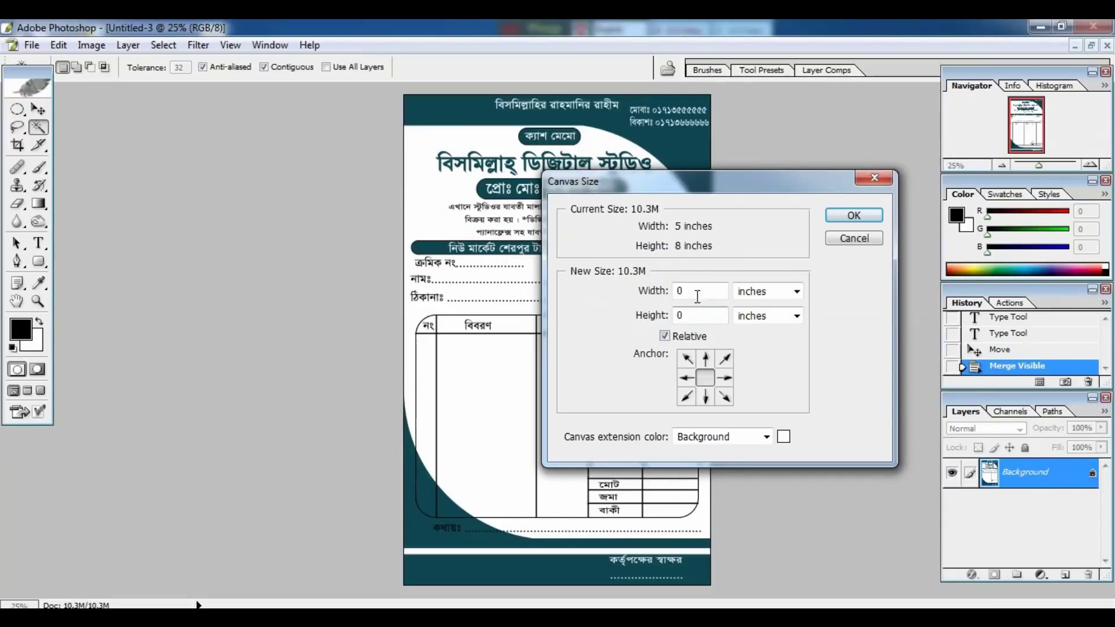
pyautogui.click(692, 290)
pyautogui.write('.25')
pyautogui.click(702, 316)
pyautogui.write('.25')
pyautogui.click(853, 218)
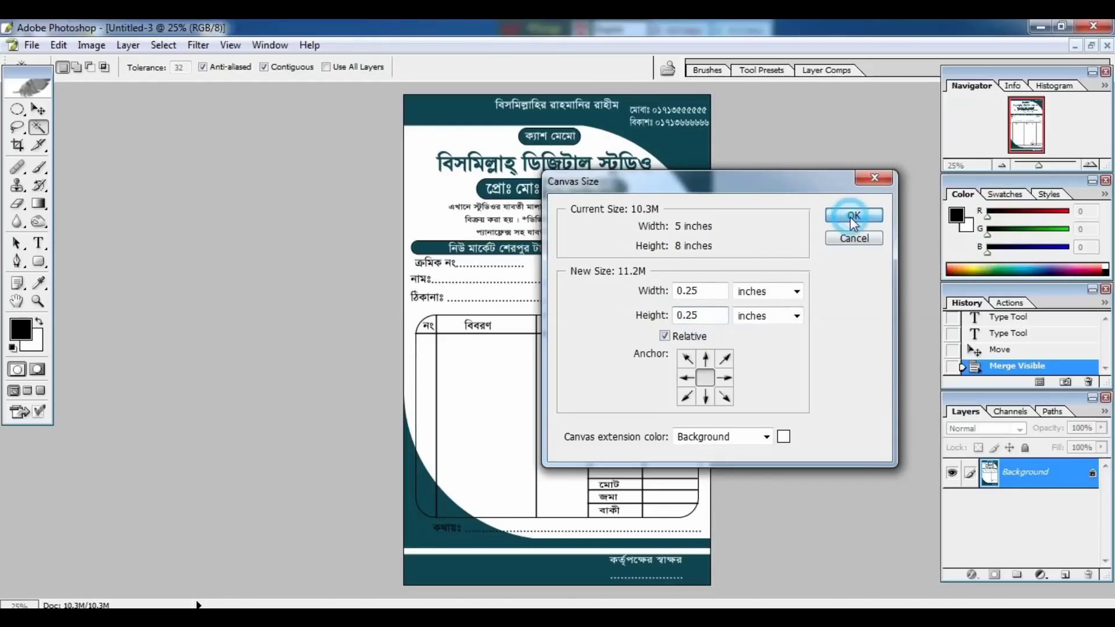